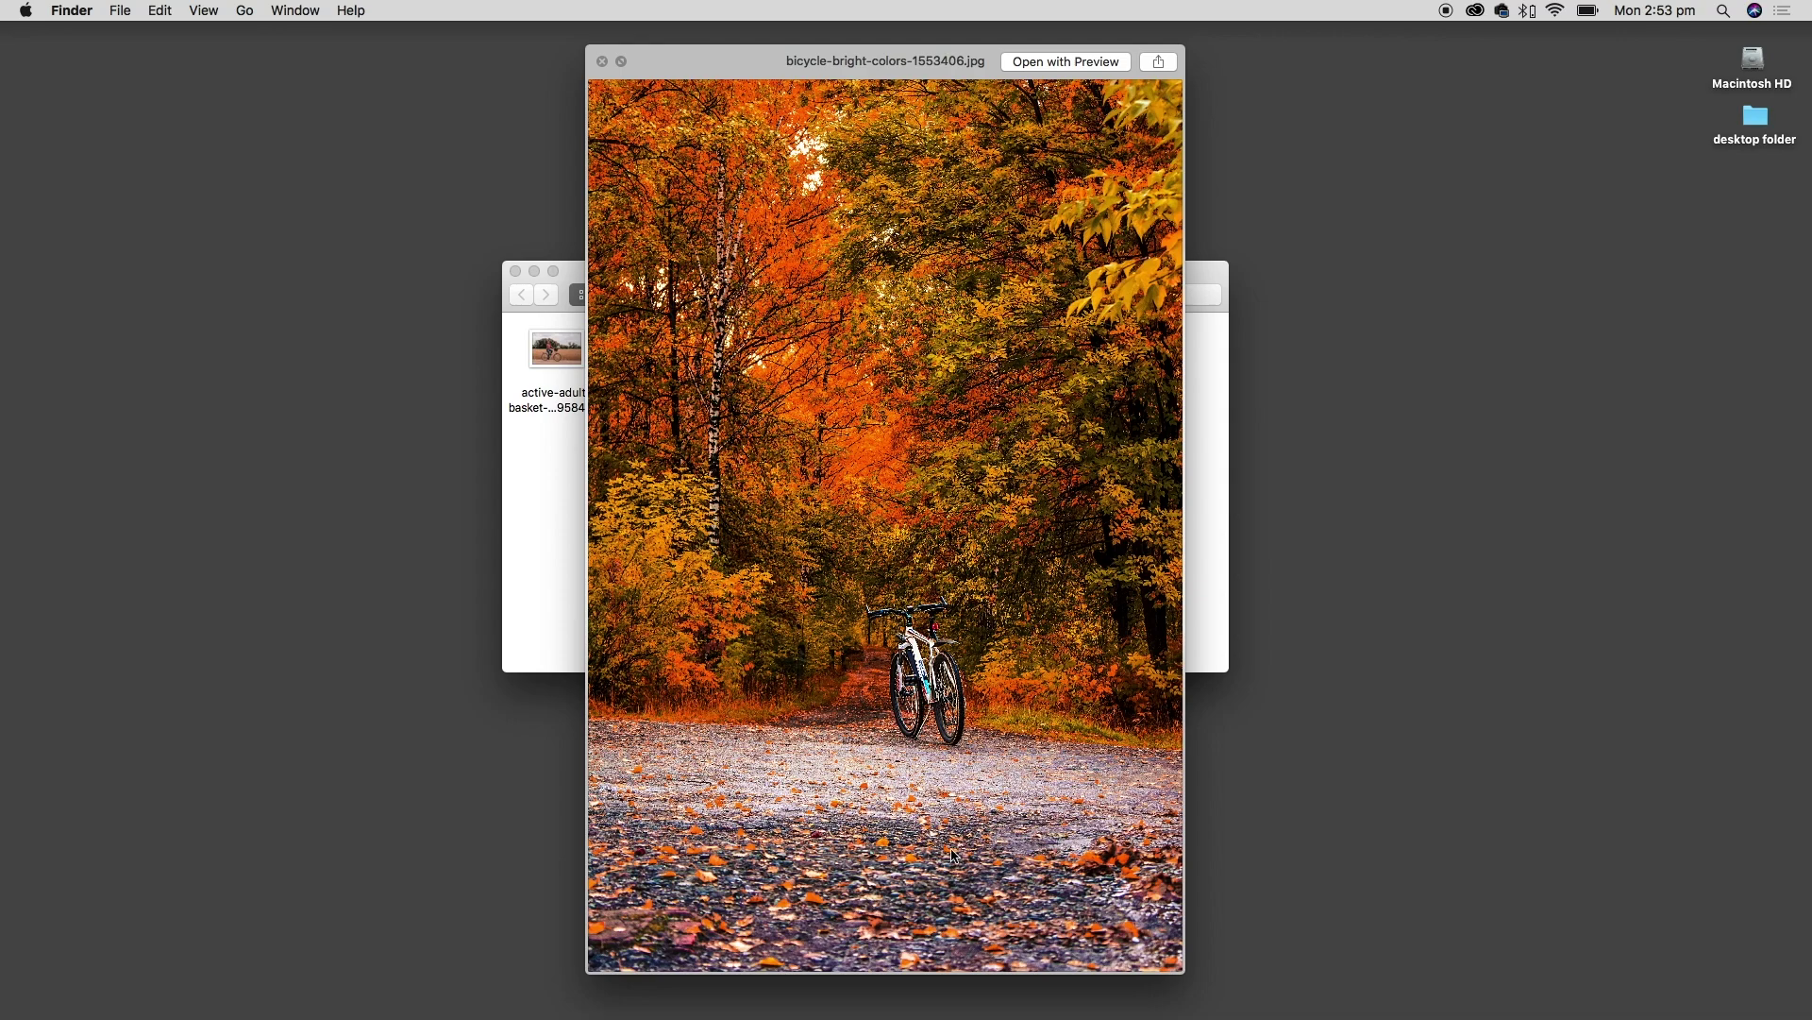
# Preview active-adult-basket-1479584.jpg in the photos folder and open it in Photoshop
pyautogui.press('space')
pyautogui.click(570, 363)
pyautogui.press('space')
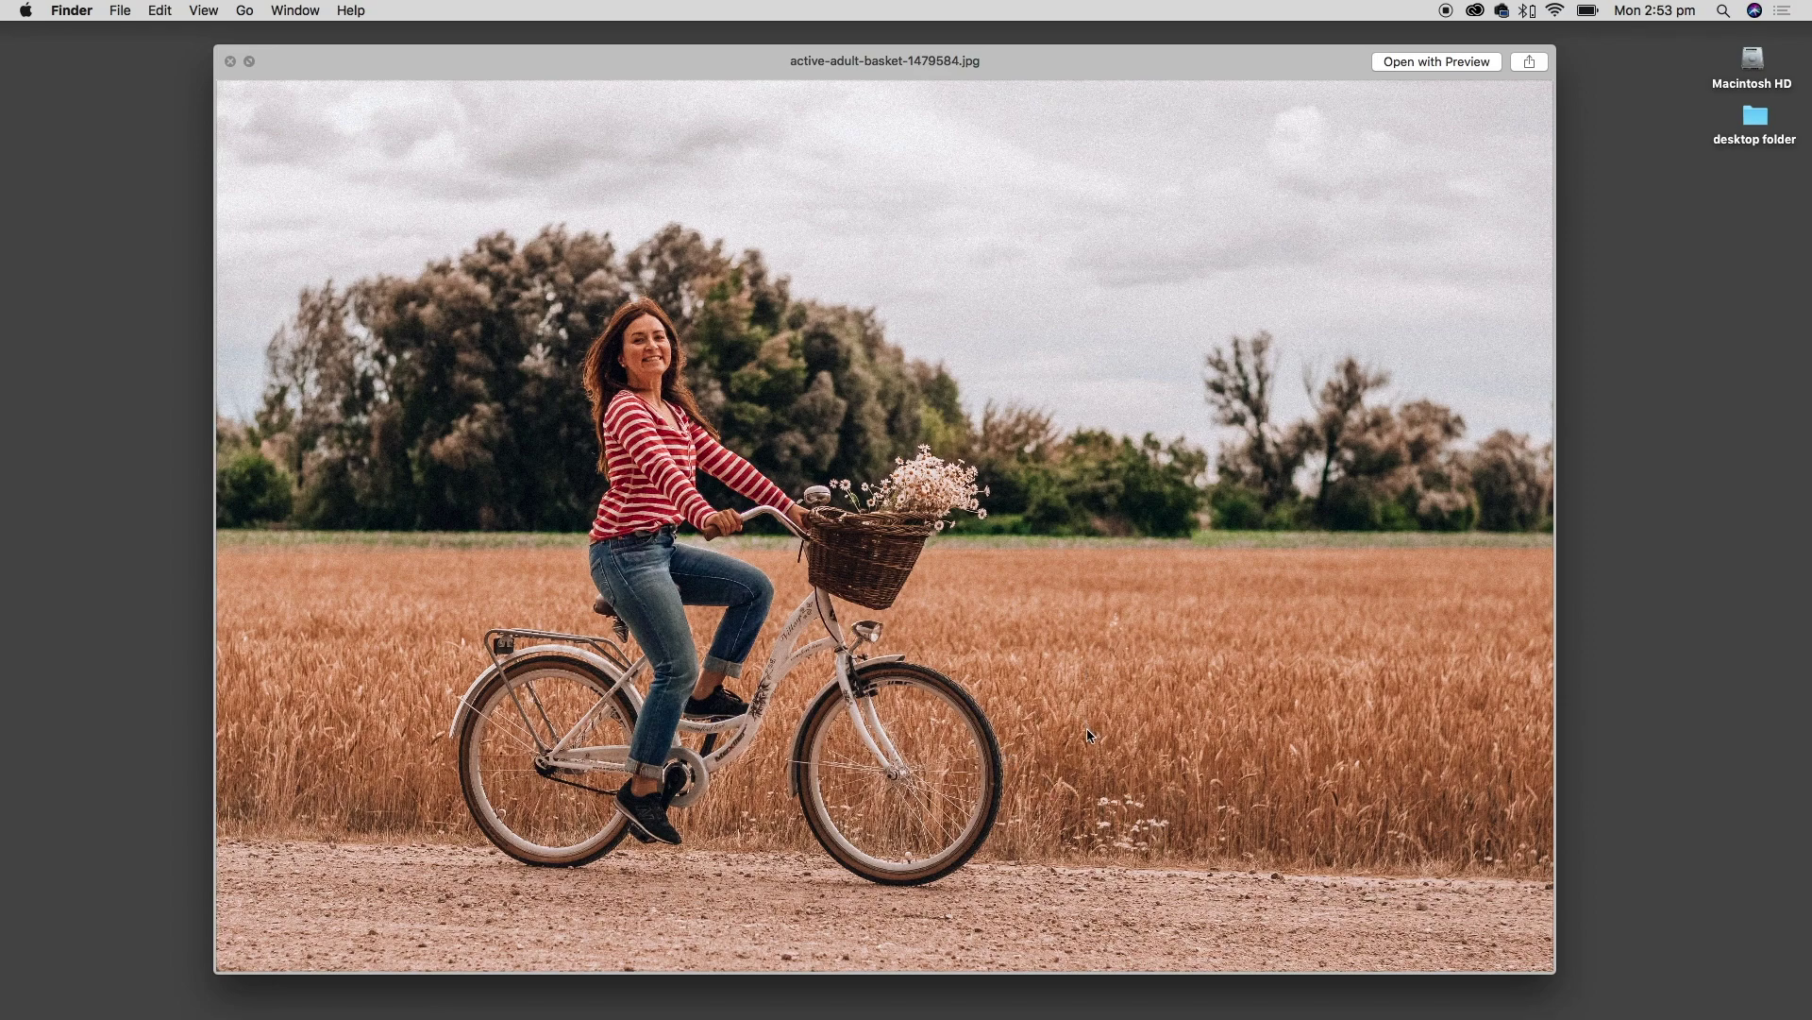
pyautogui.press('space')
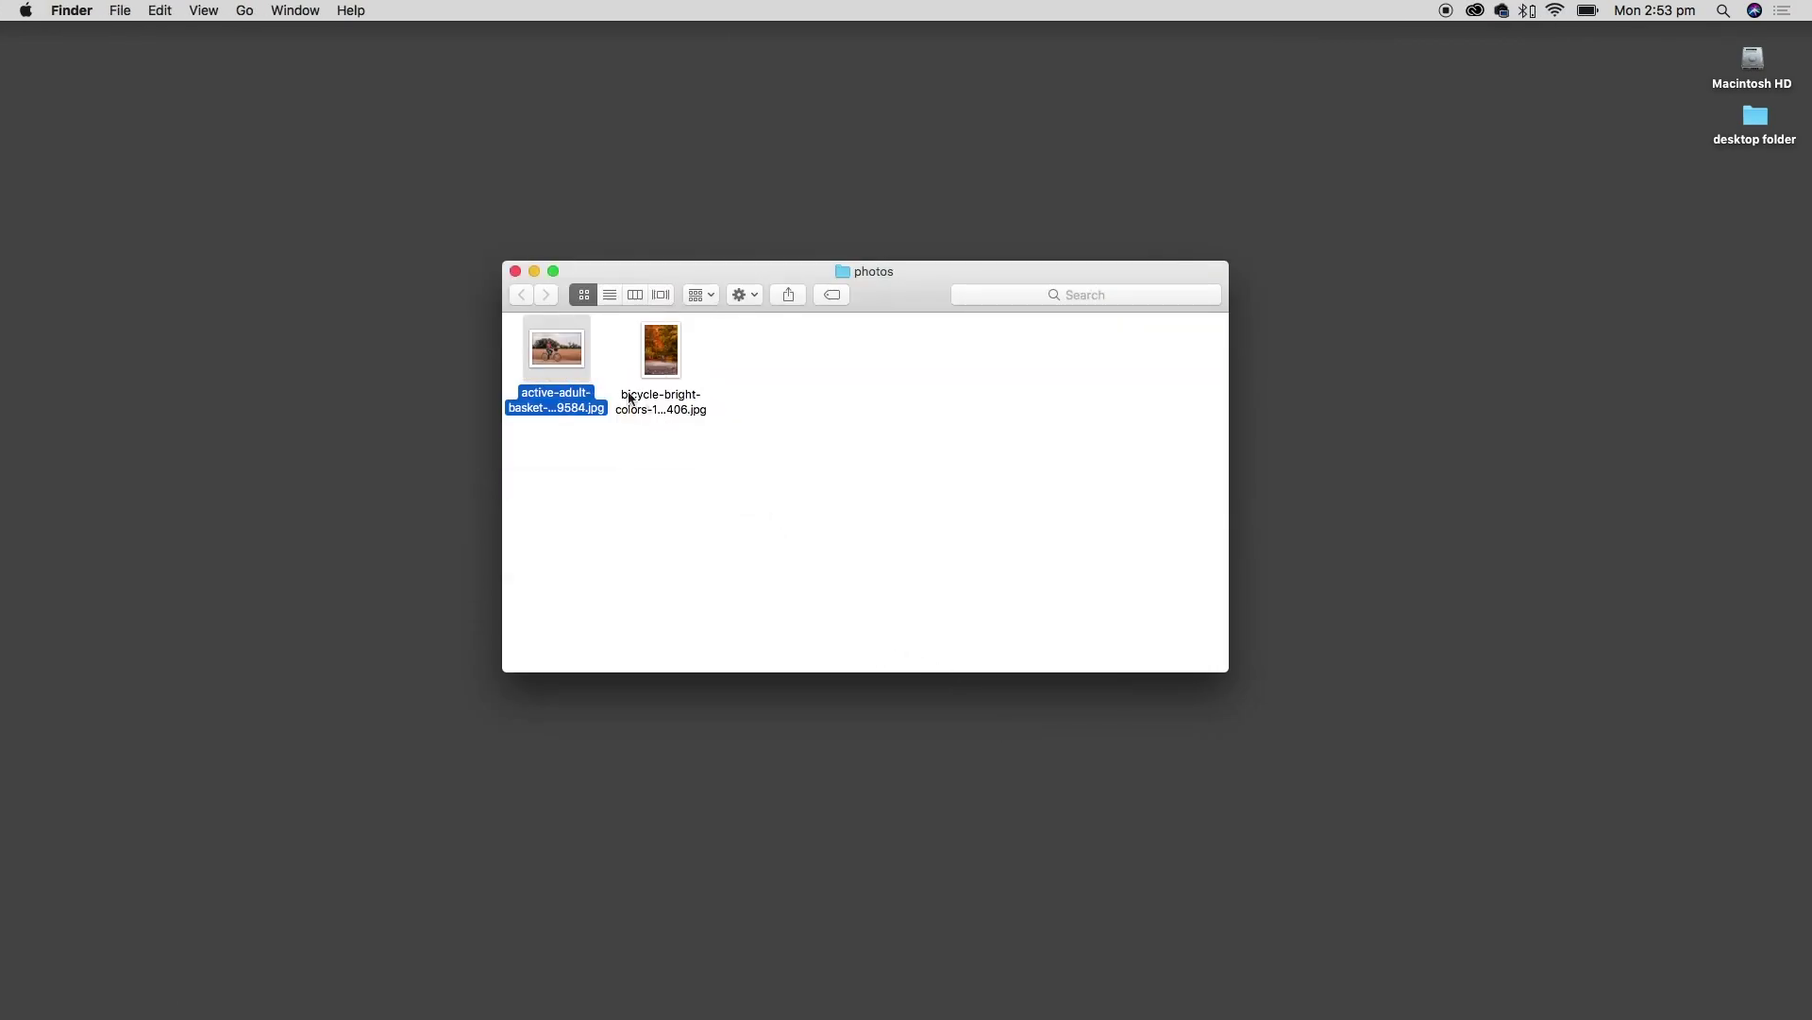
pyautogui.rightClick(572, 351)
pyautogui.moveTo(651, 379)
pyautogui.click(1026, 434)
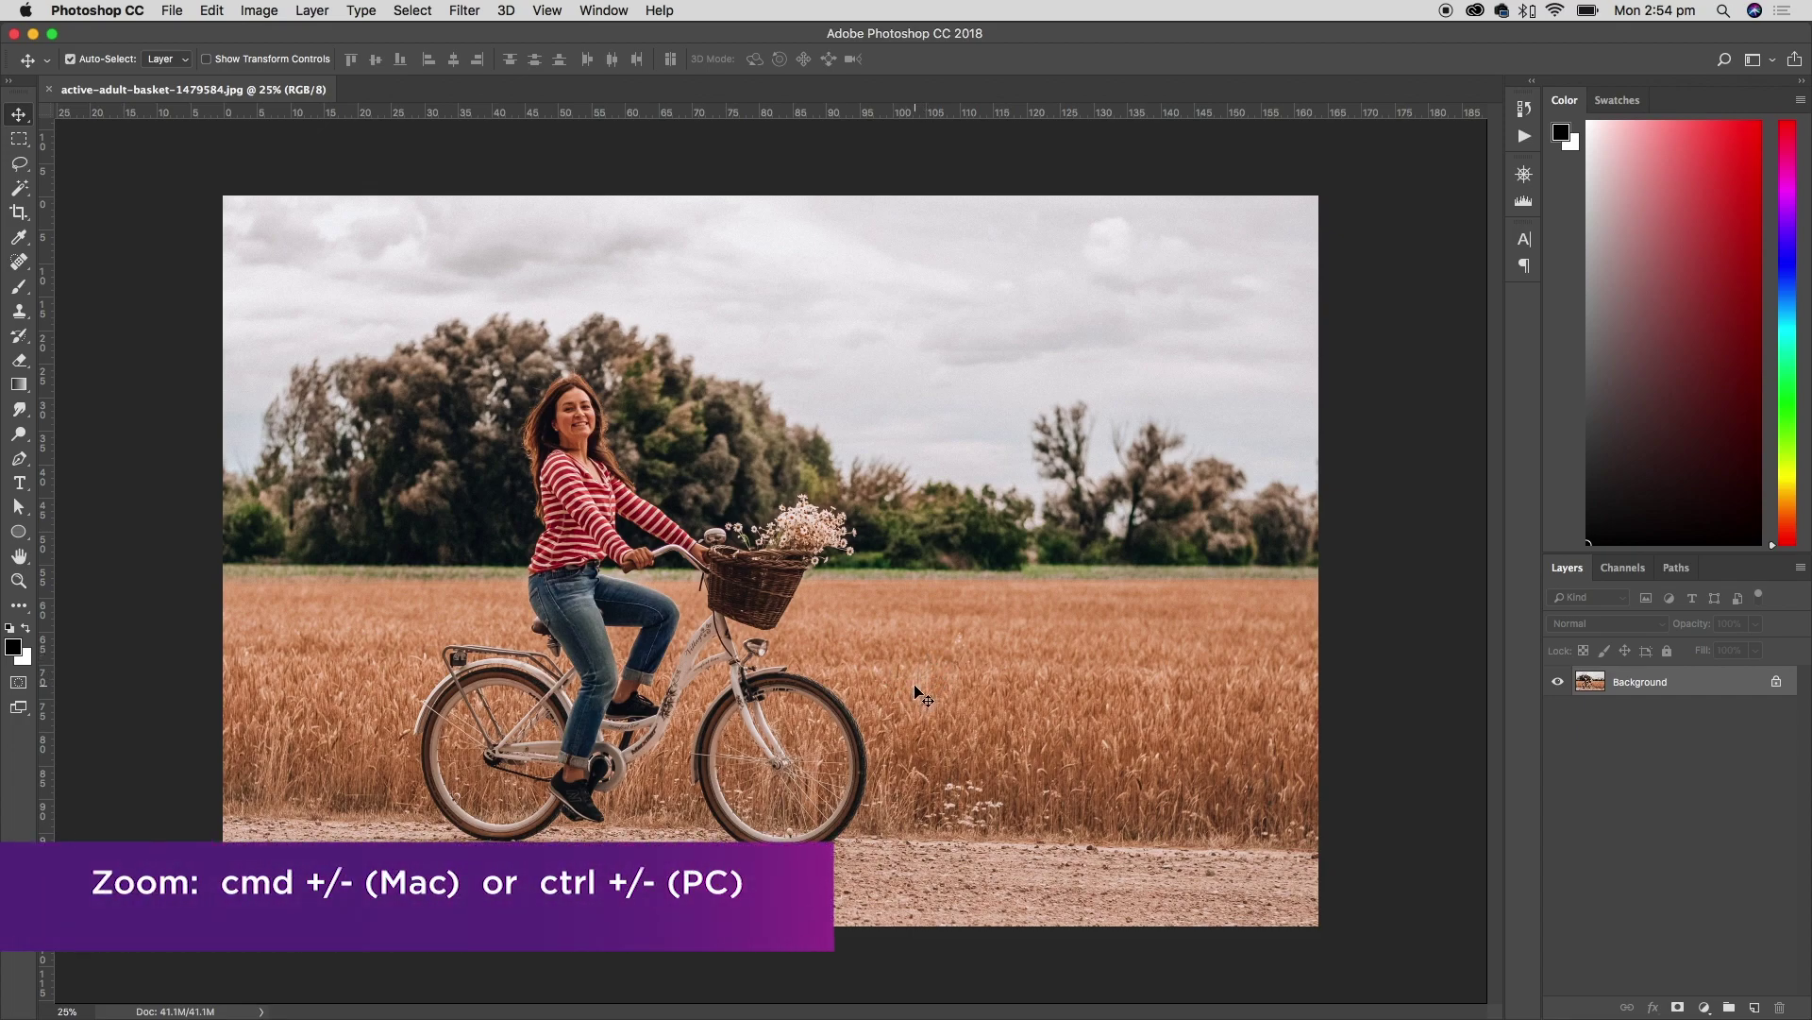
# Examine the cyclist photo by zooming in and out and panning around it
pyautogui.press('super+plus')
pyautogui.press('super+plus')
pyautogui.press('super+minus')
pyautogui.press('super+minus')
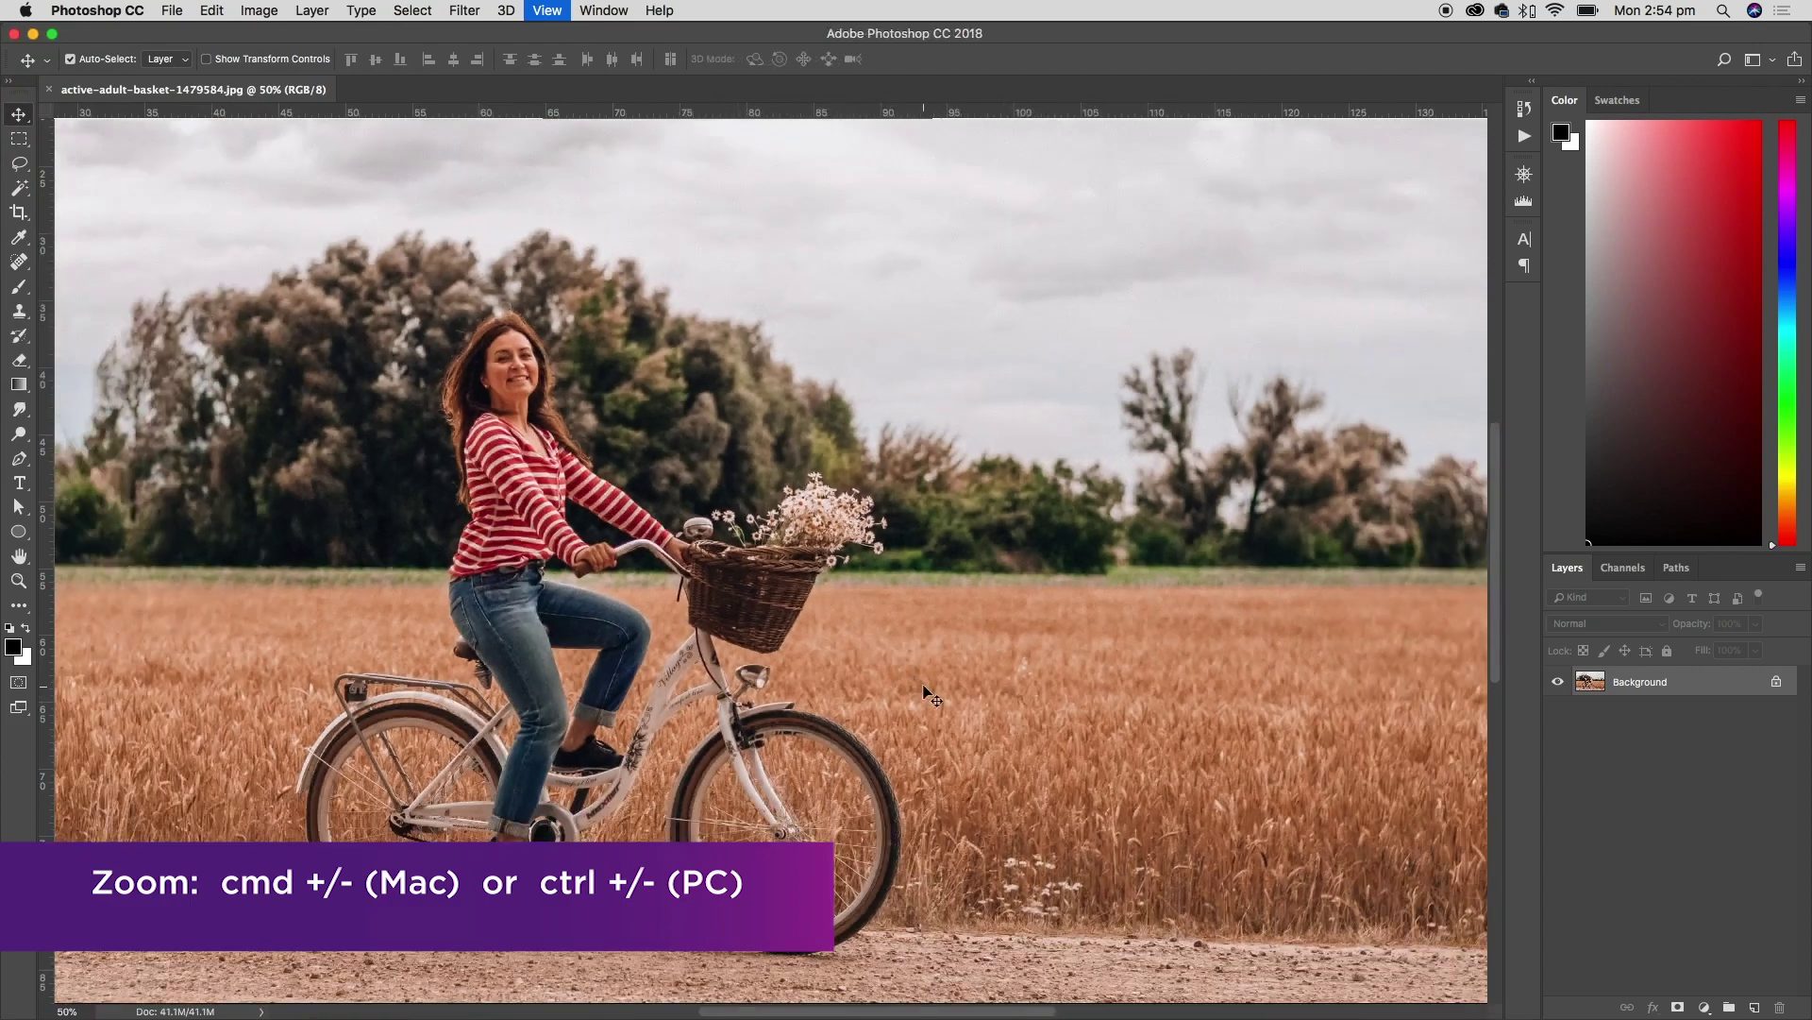
pyautogui.press('super+plus')
pyautogui.press('super+plus')
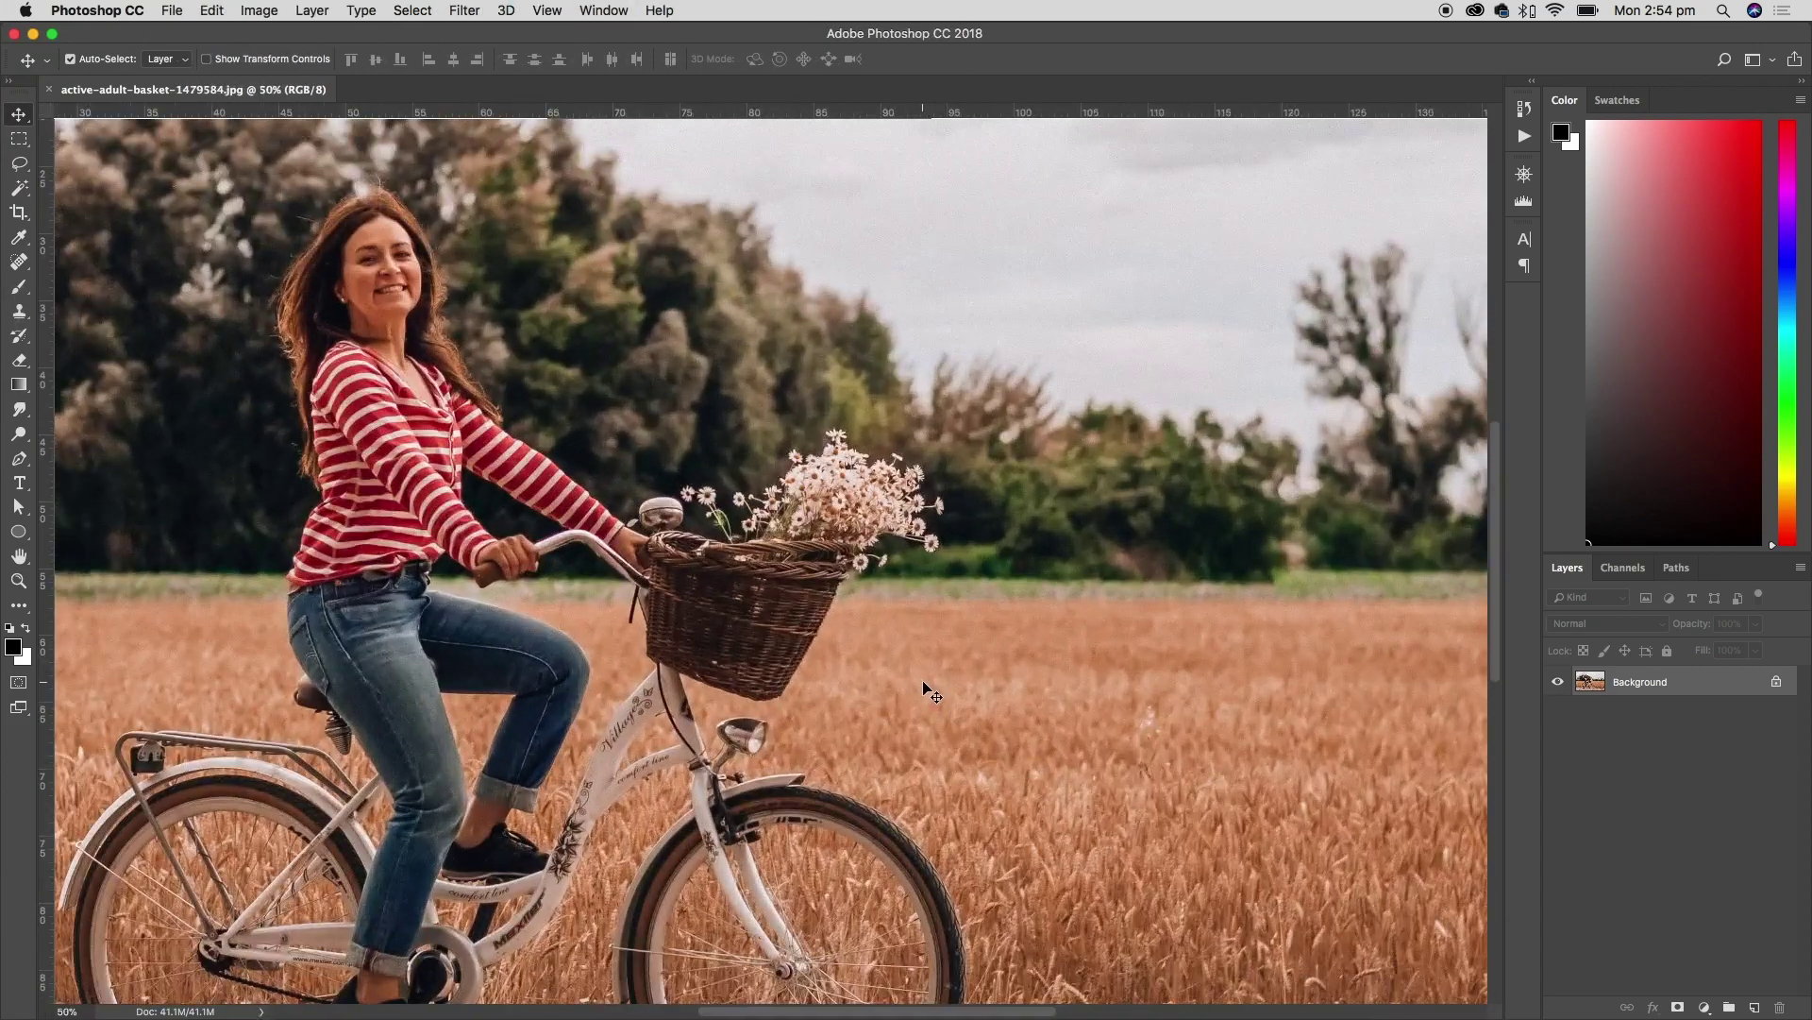
pyautogui.press('super+minus')
pyautogui.press('super+minus')
pyautogui.press('super+plus')
pyautogui.press('super+plus')
pyautogui.press('space')
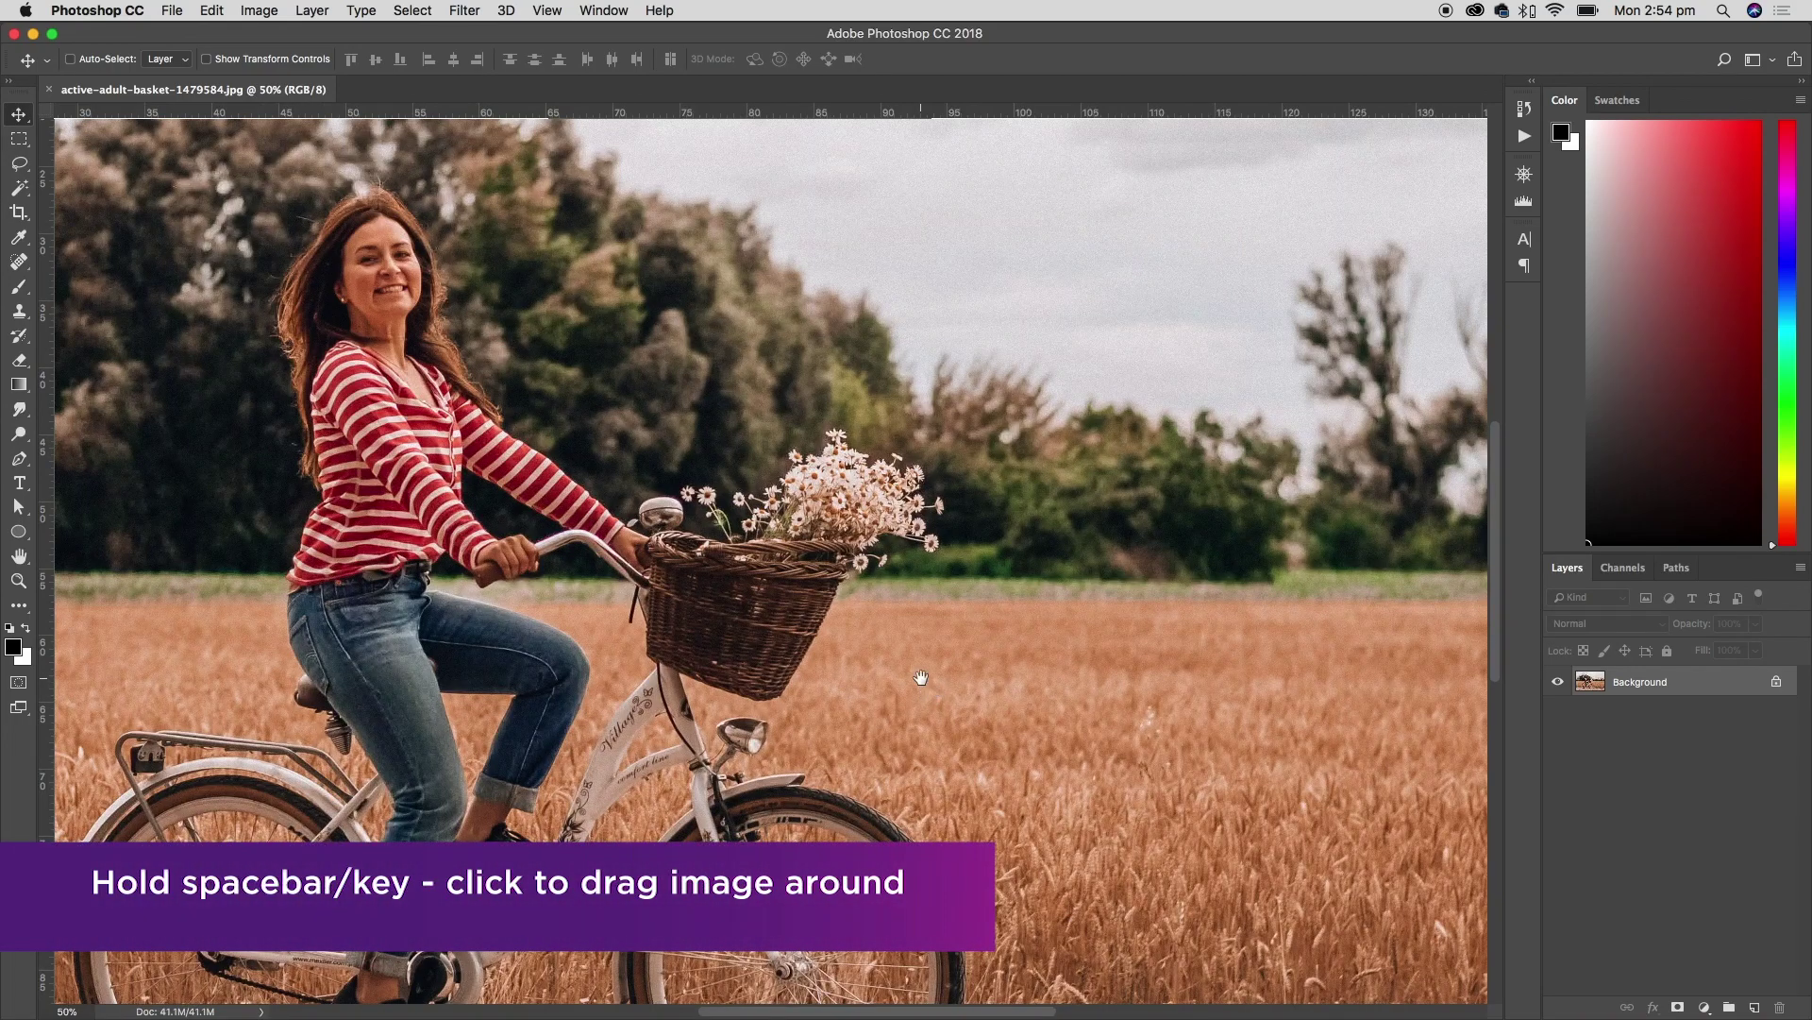
pyautogui.moveTo(991, 505); pyautogui.dragTo(708, 675)
pyautogui.moveTo(561, 776); pyautogui.dragTo(972, 642)
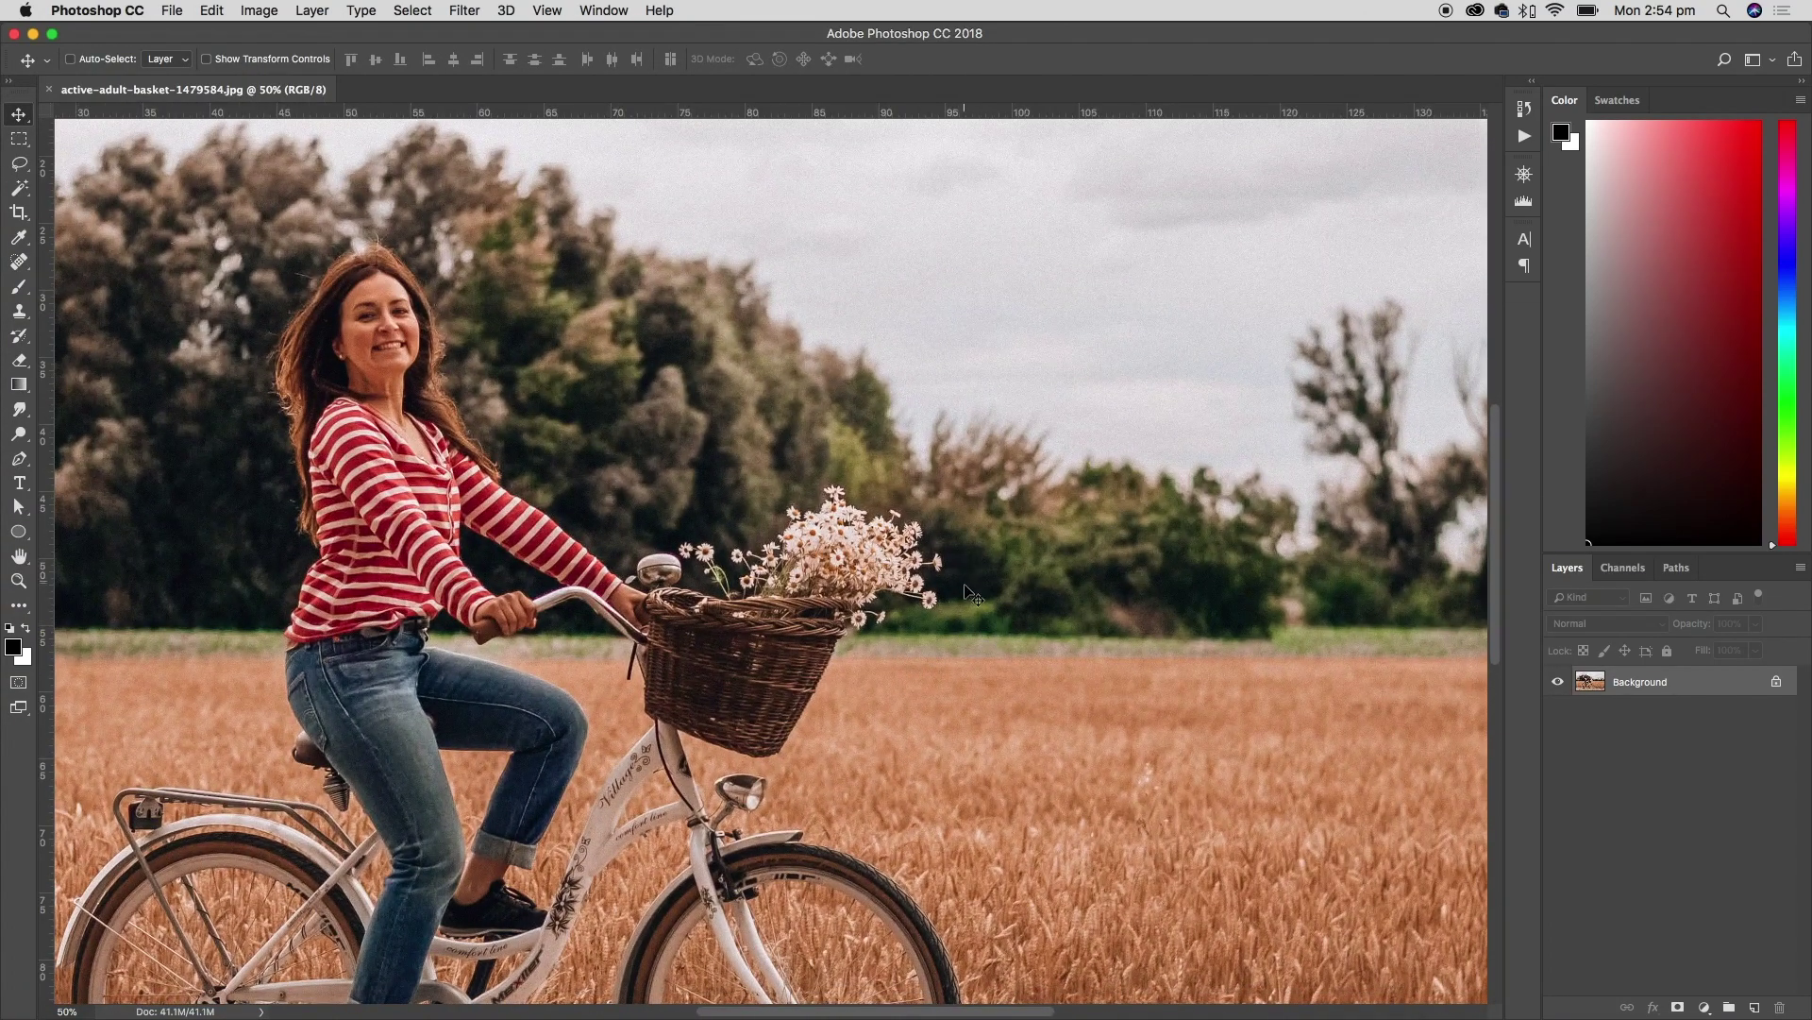
# Remove the two outermost daisies beyond the front side of the basket bouquet with the Spot Healing Brush
pyautogui.click(21, 262)
pyautogui.rightClick(25, 267)
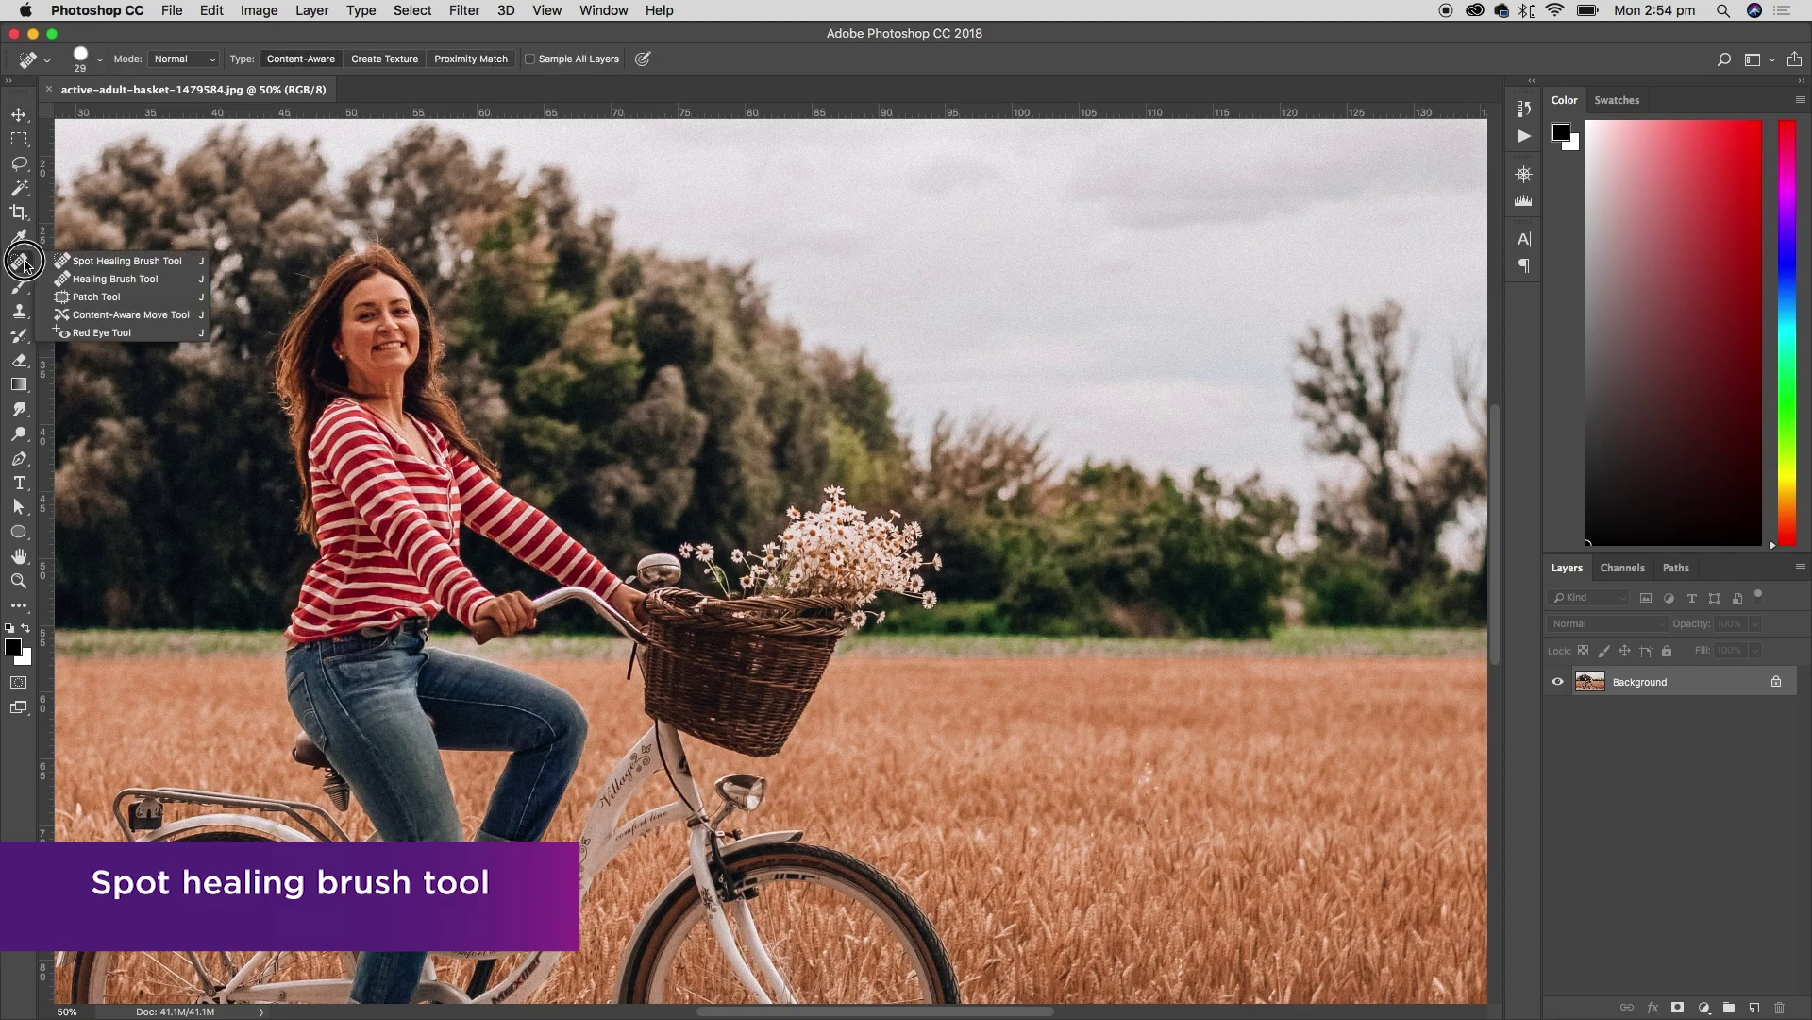
pyautogui.click(115, 263)
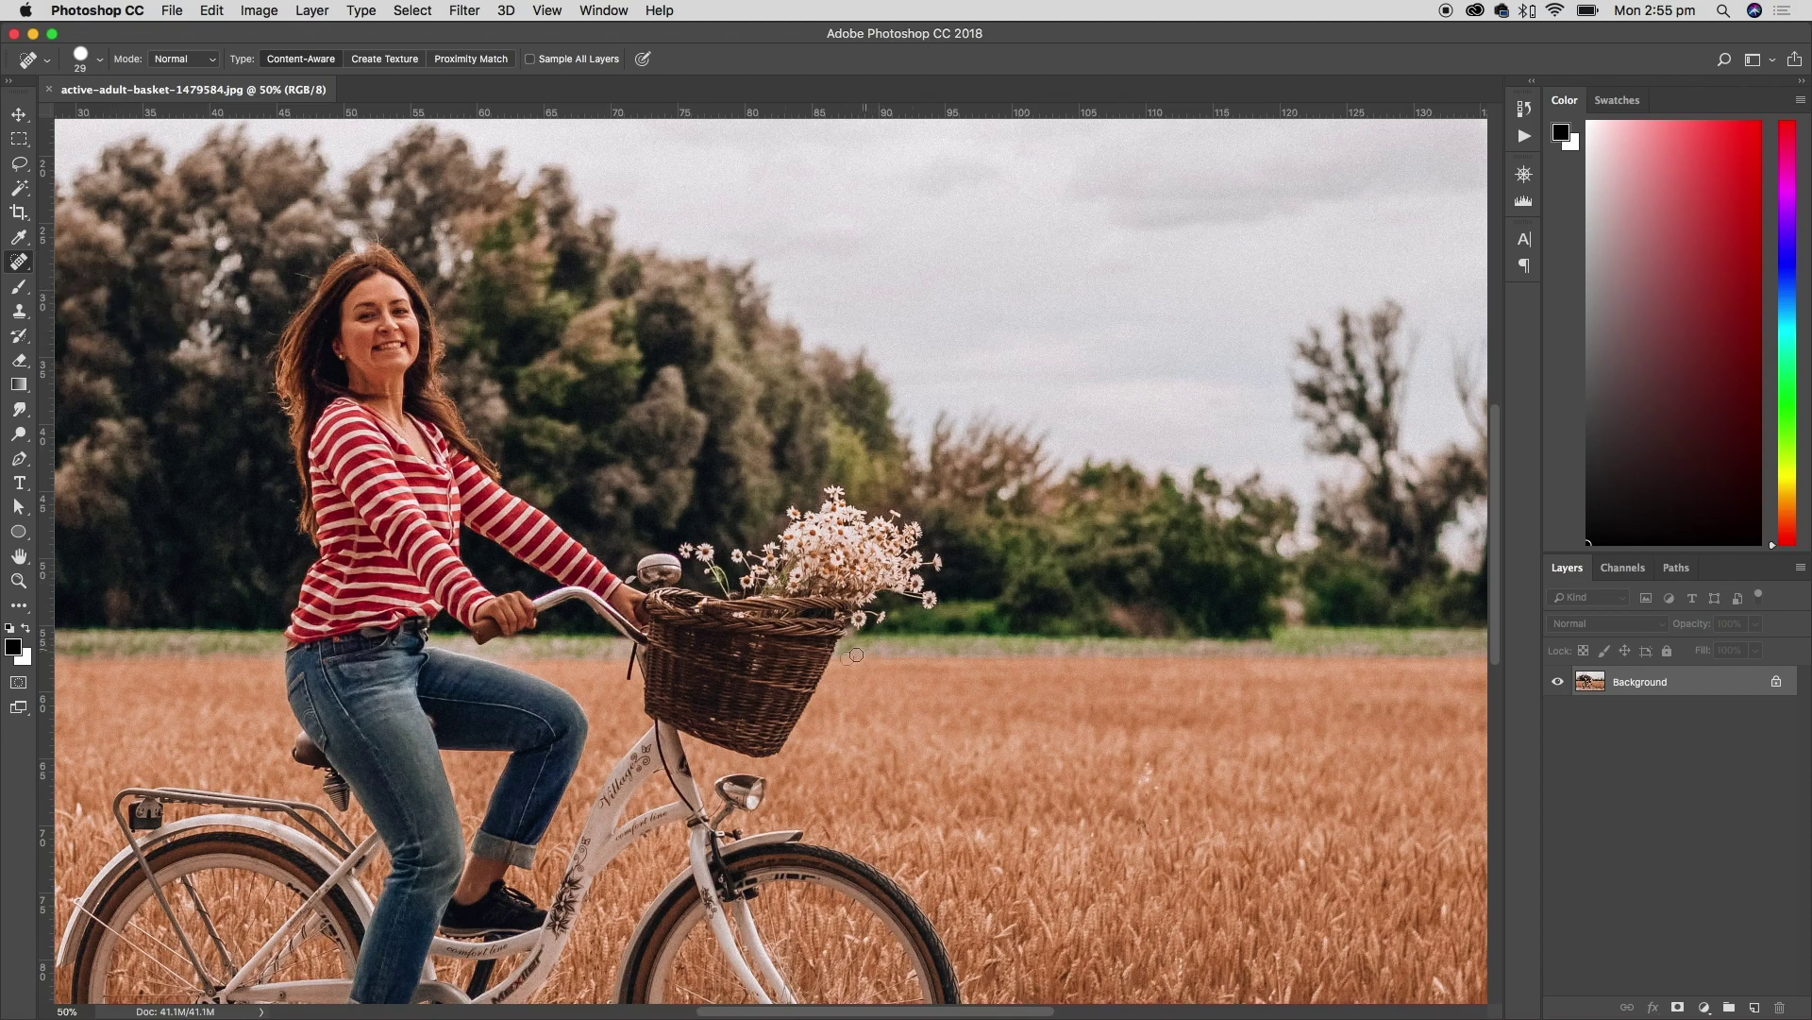
pyautogui.press('super+plus')
pyautogui.press('super+plus')
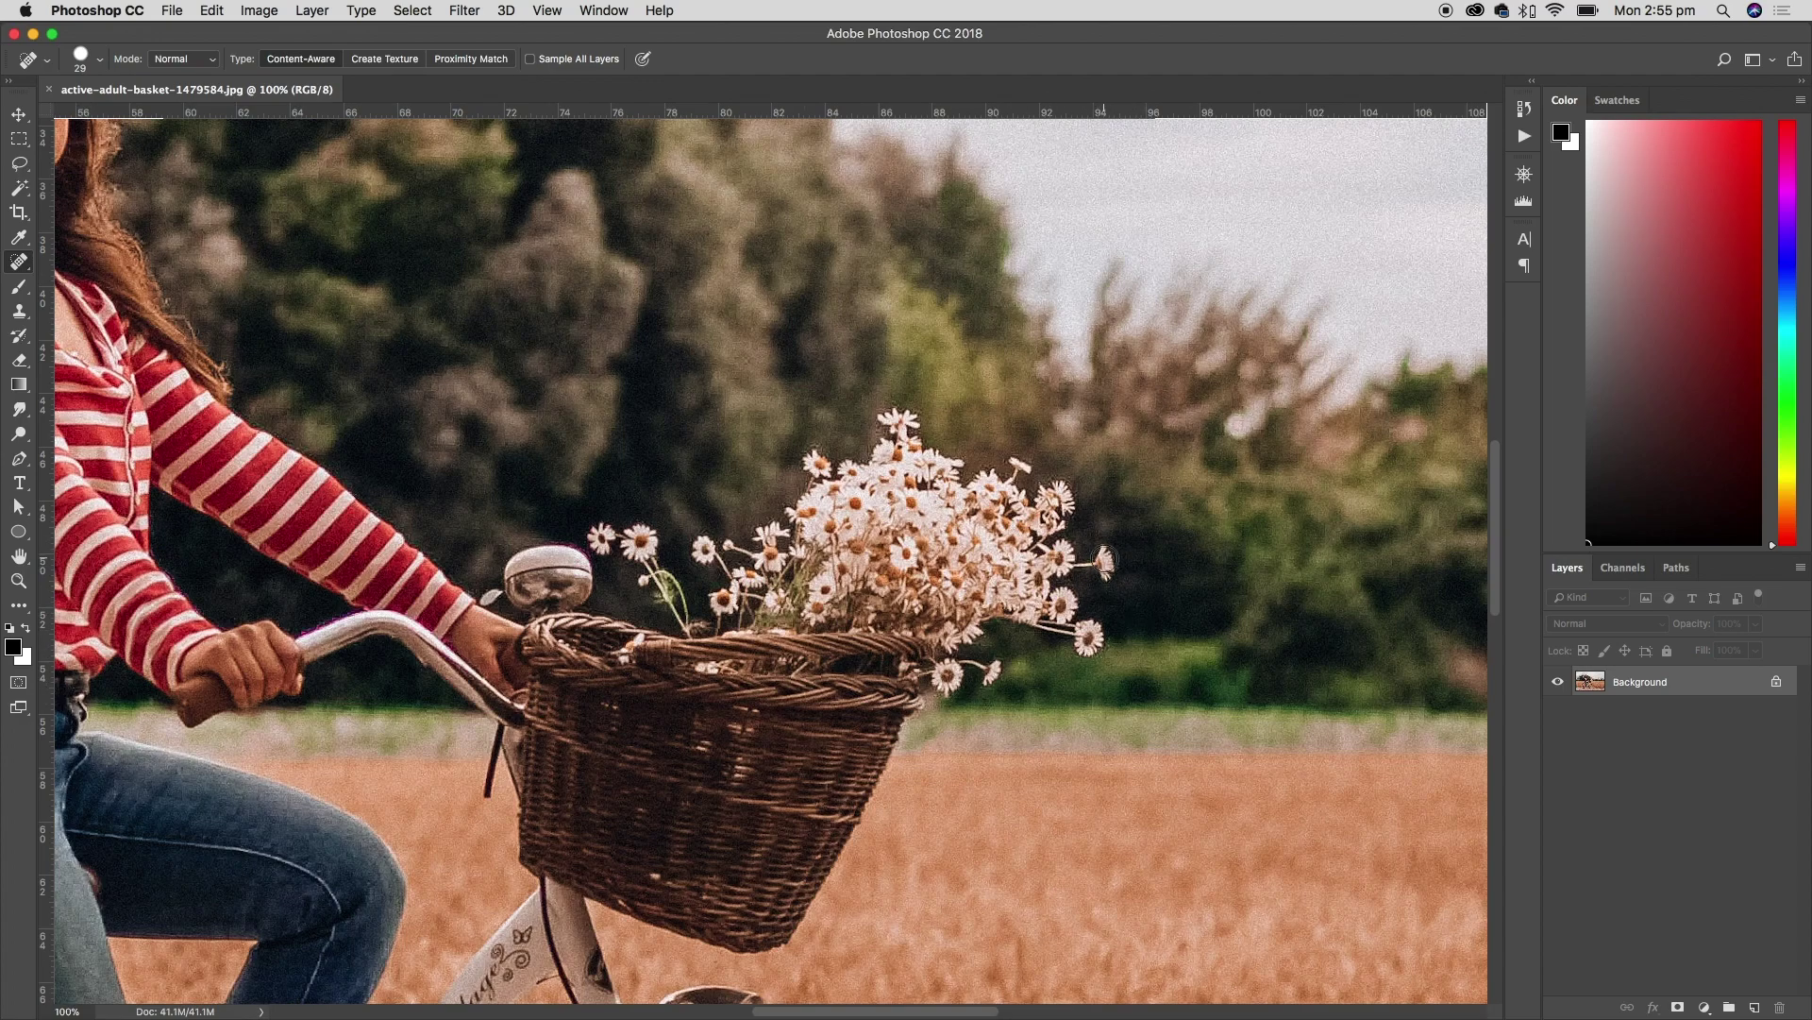
pyautogui.click(1103, 563)
pyautogui.moveTo(1090, 637)
pyautogui.mouseDown()
pyautogui.moveTo(1085, 619)
pyautogui.moveTo(1083, 650)
pyautogui.moveTo(1109, 633)
pyautogui.mouseUp()
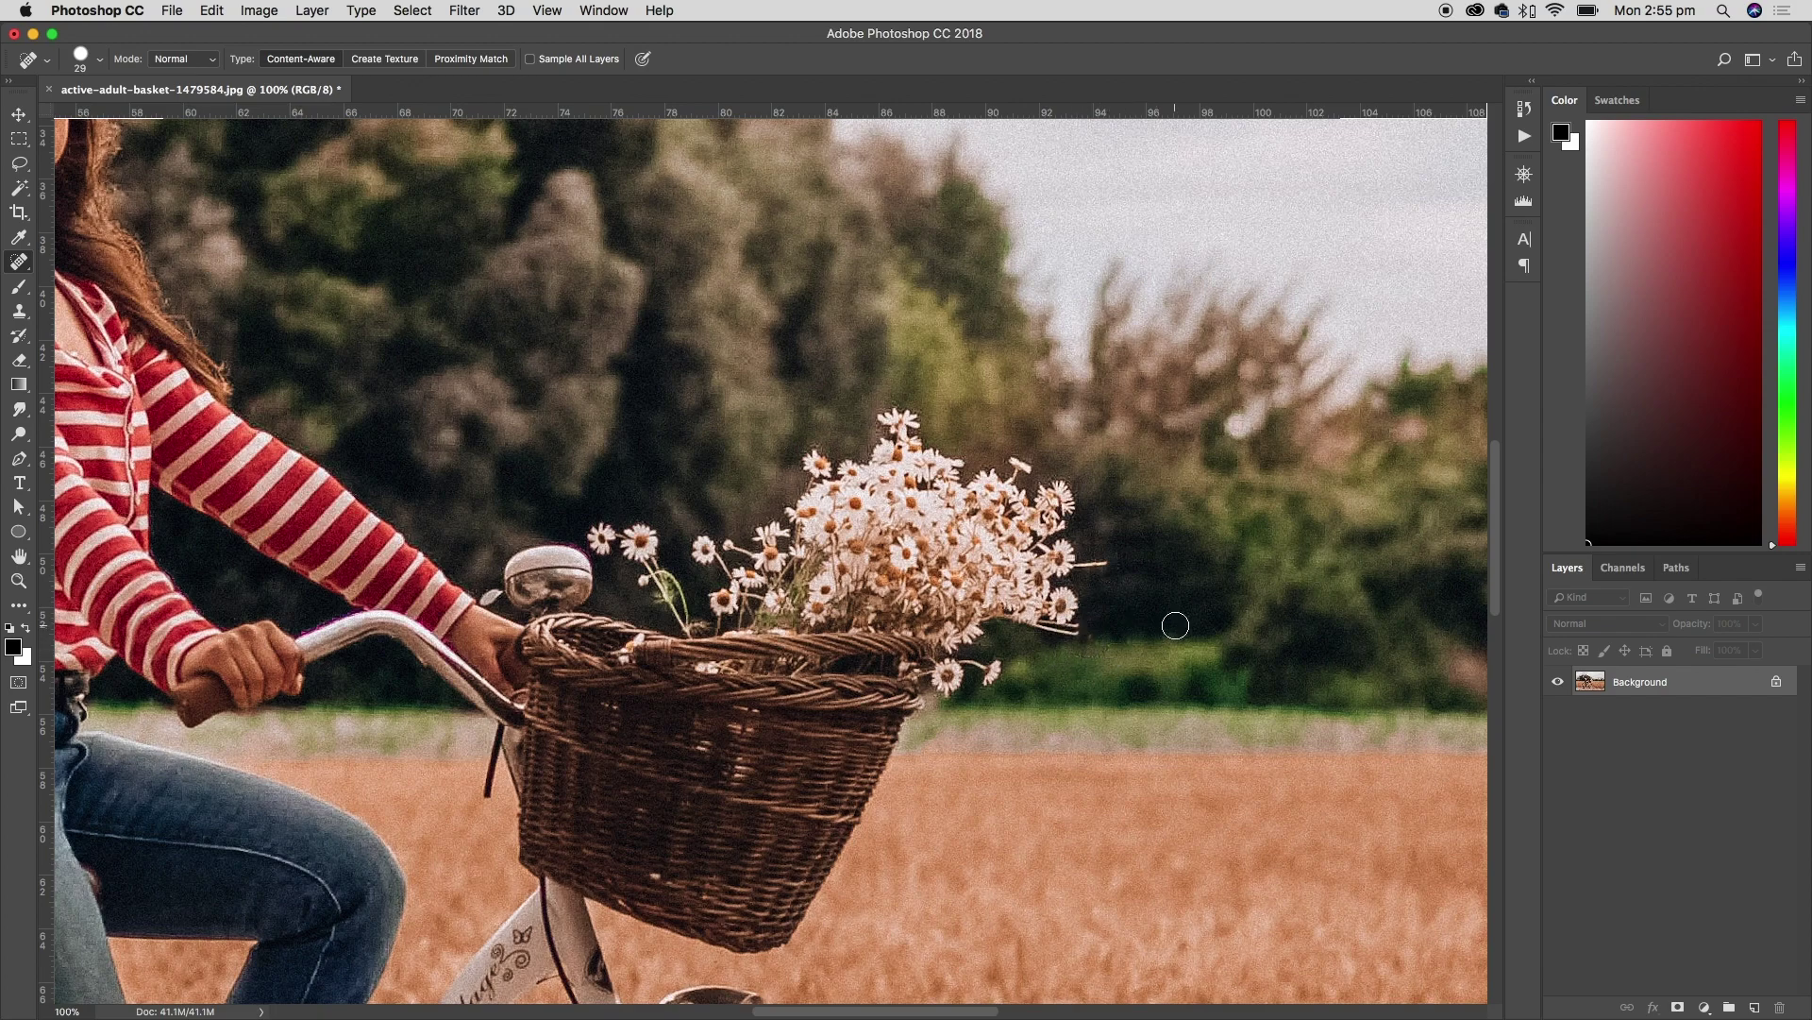
# Heal away the stray daisies along the bouquet's upper edge and the leftover stems on its outer side
pyautogui.moveTo(1026, 463)
pyautogui.mouseDown()
pyautogui.moveTo(1038, 448)
pyautogui.moveTo(1002, 487)
pyautogui.mouseUp()
pyautogui.moveTo(814, 465)
pyautogui.mouseDown()
pyautogui.moveTo(809, 445)
pyautogui.moveTo(822, 458)
pyautogui.mouseUp()
pyautogui.moveTo(904, 401)
pyautogui.mouseDown()
pyautogui.moveTo(882, 412)
pyautogui.moveTo(902, 430)
pyautogui.mouseUp()
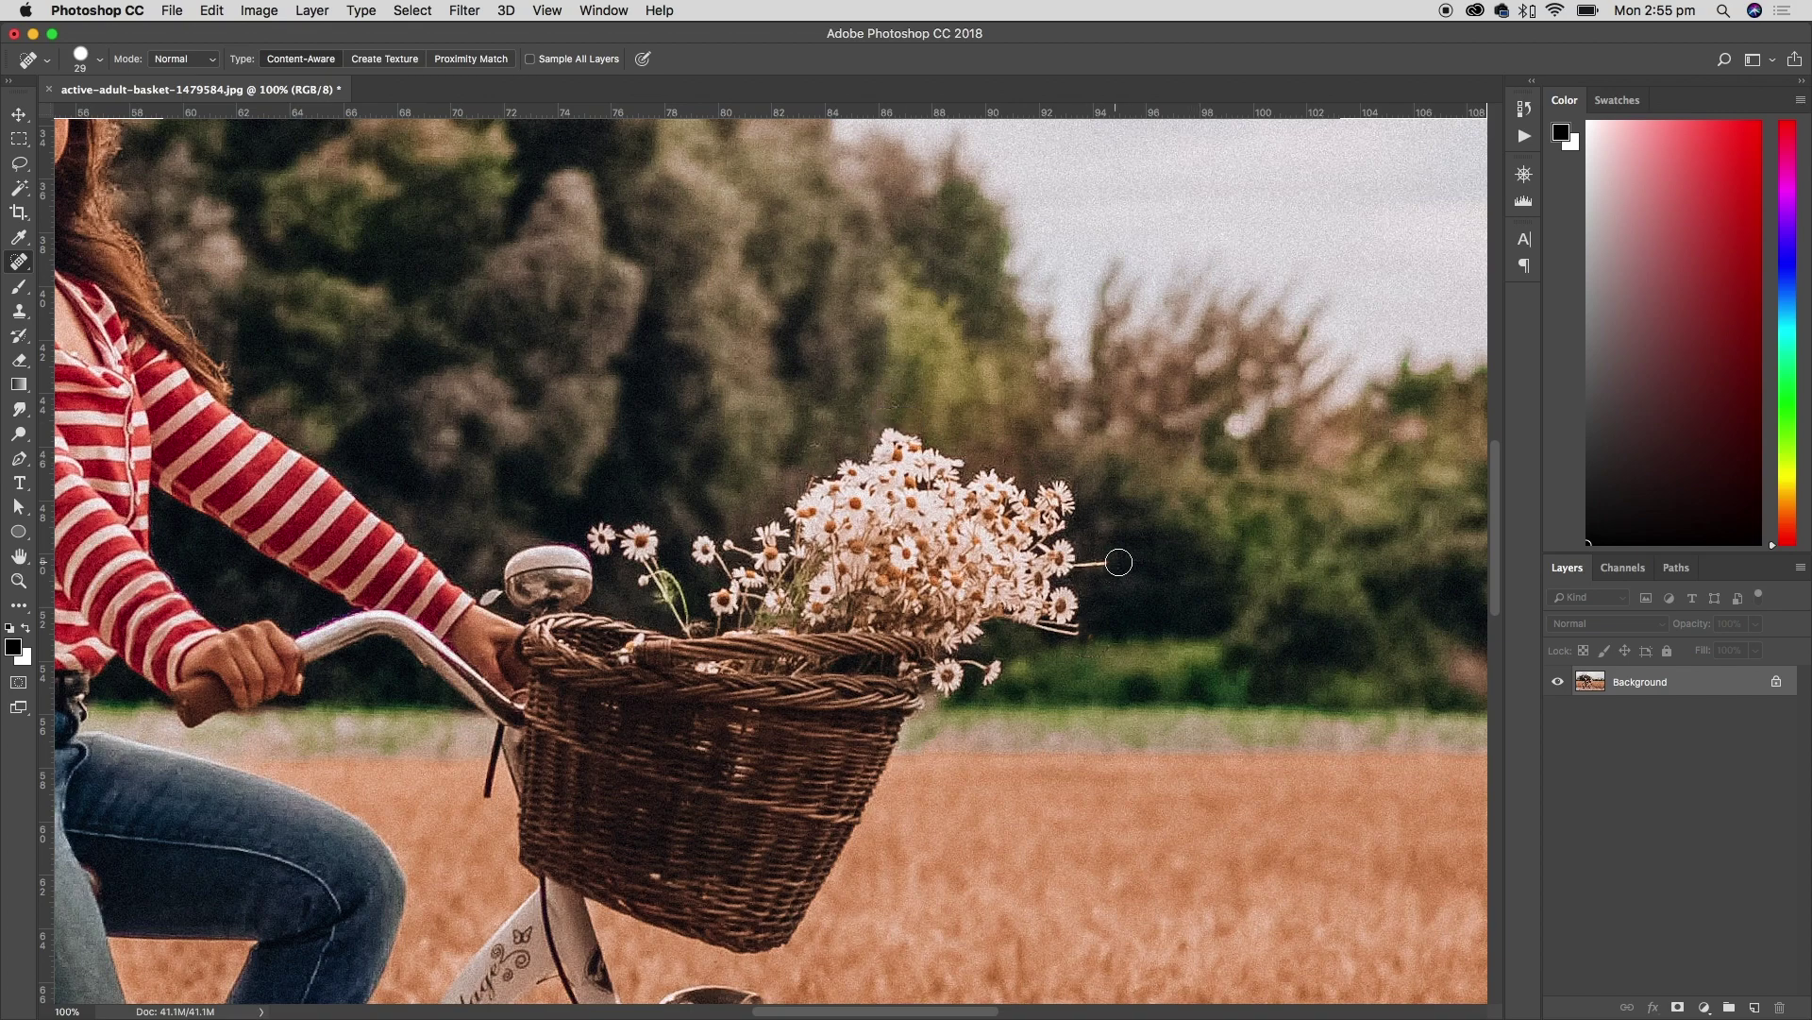
pyautogui.moveTo(1081, 564); pyautogui.dragTo(1123, 564)
pyautogui.moveTo(1048, 624); pyautogui.dragTo(1051, 626)
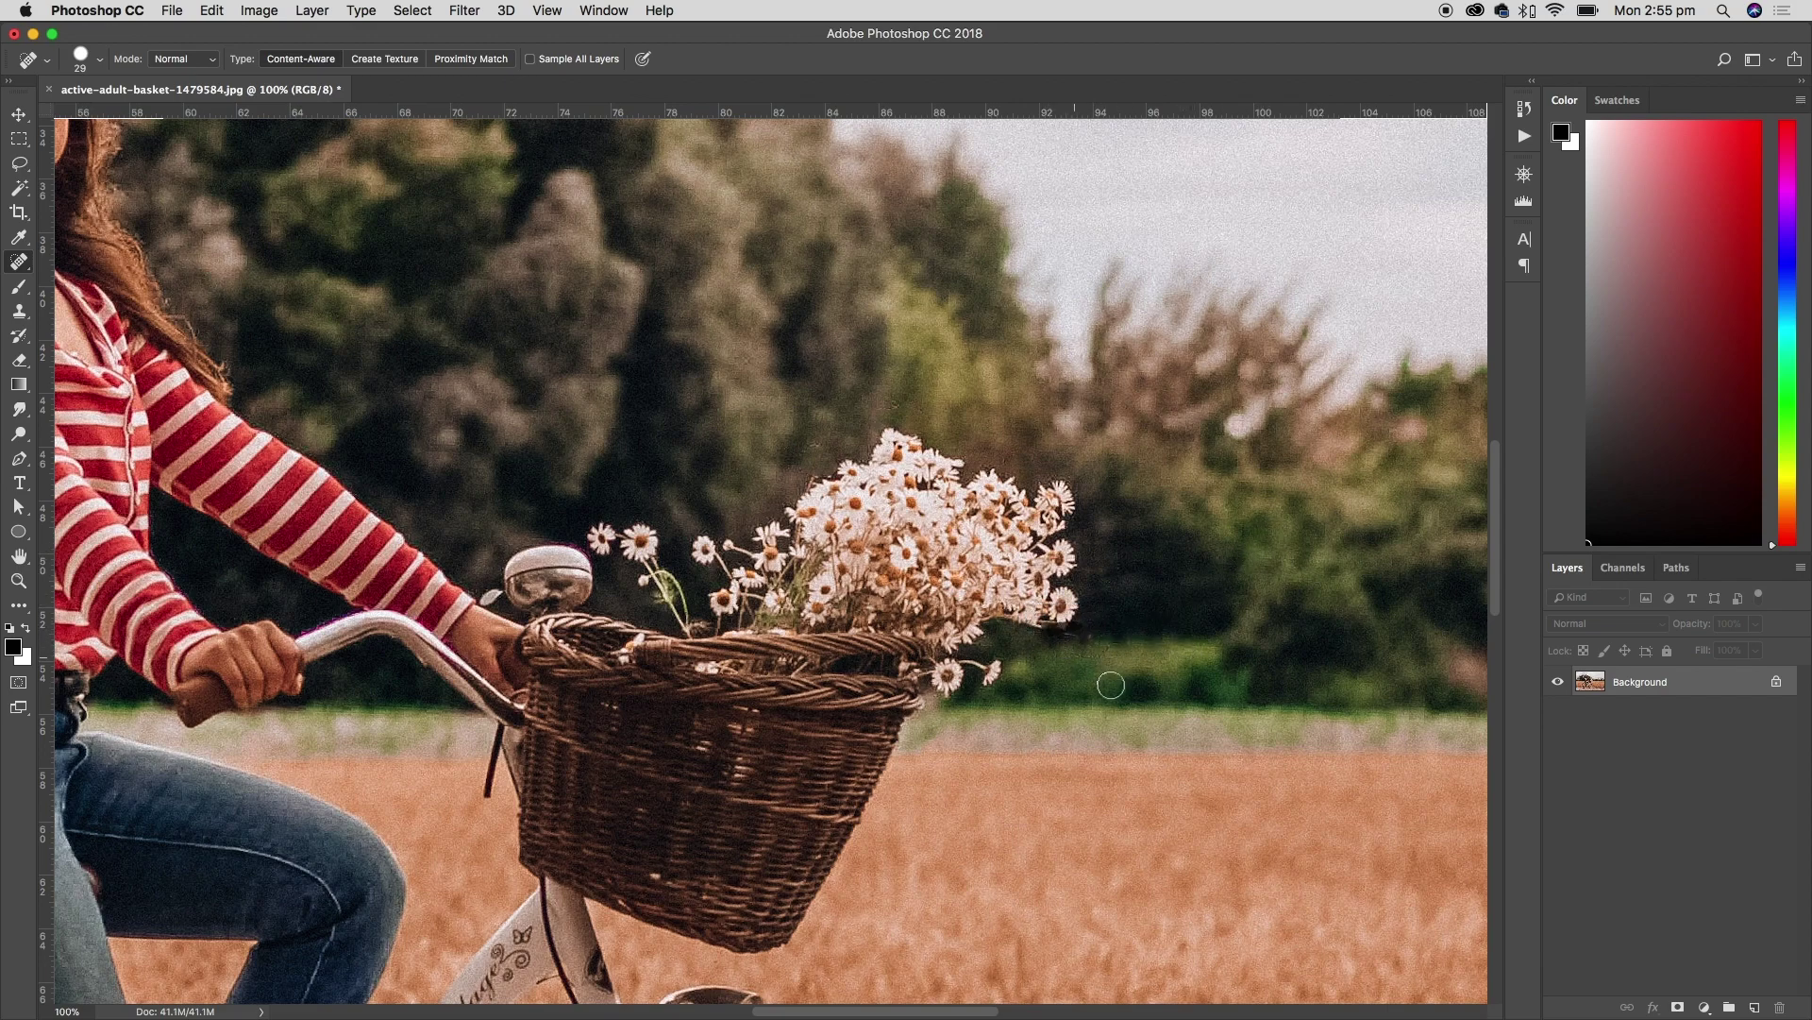
# Heal away the daisies hanging over the basket rim, those beside the bicycle bell, and parts of the bouquet's outer edge
pyautogui.moveTo(1003, 660); pyautogui.dragTo(974, 672)
pyautogui.click(947, 676)
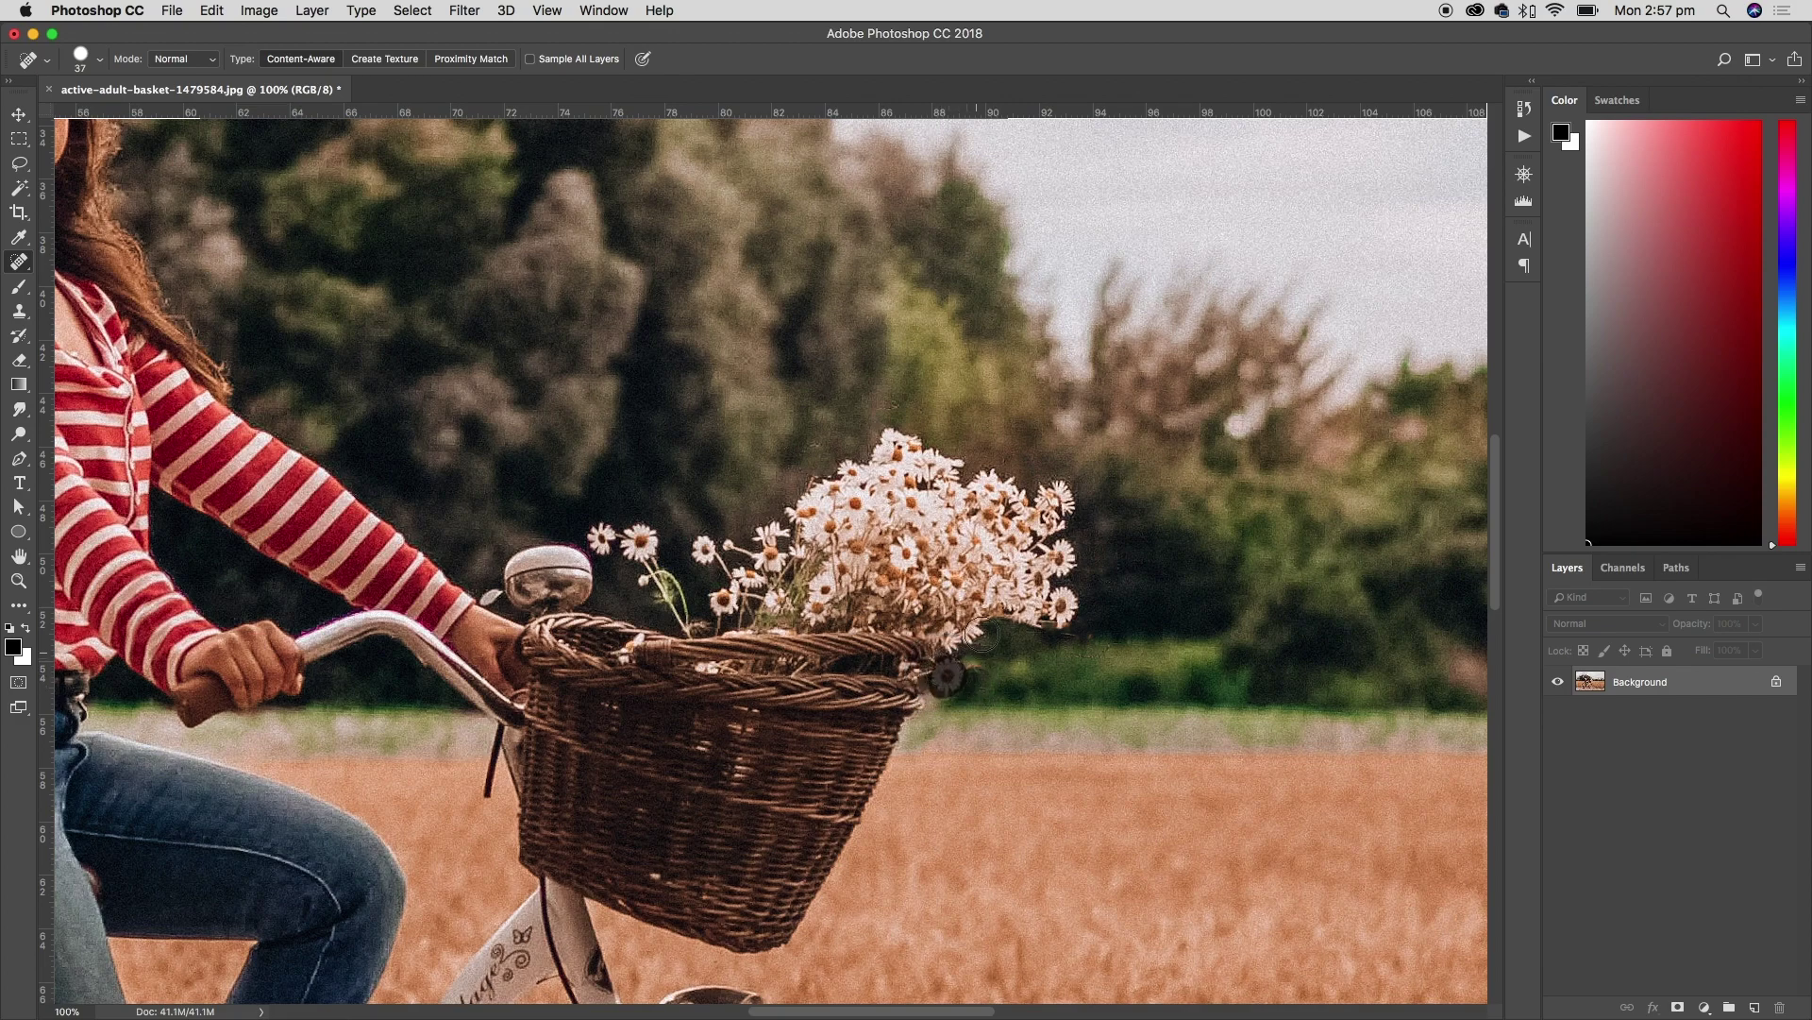
pyautogui.click(633, 552)
pyautogui.moveTo(639, 540)
pyautogui.mouseDown()
pyautogui.moveTo(678, 620)
pyautogui.moveTo(700, 549)
pyautogui.moveTo(741, 549)
pyautogui.moveTo(770, 514)
pyautogui.mouseUp()
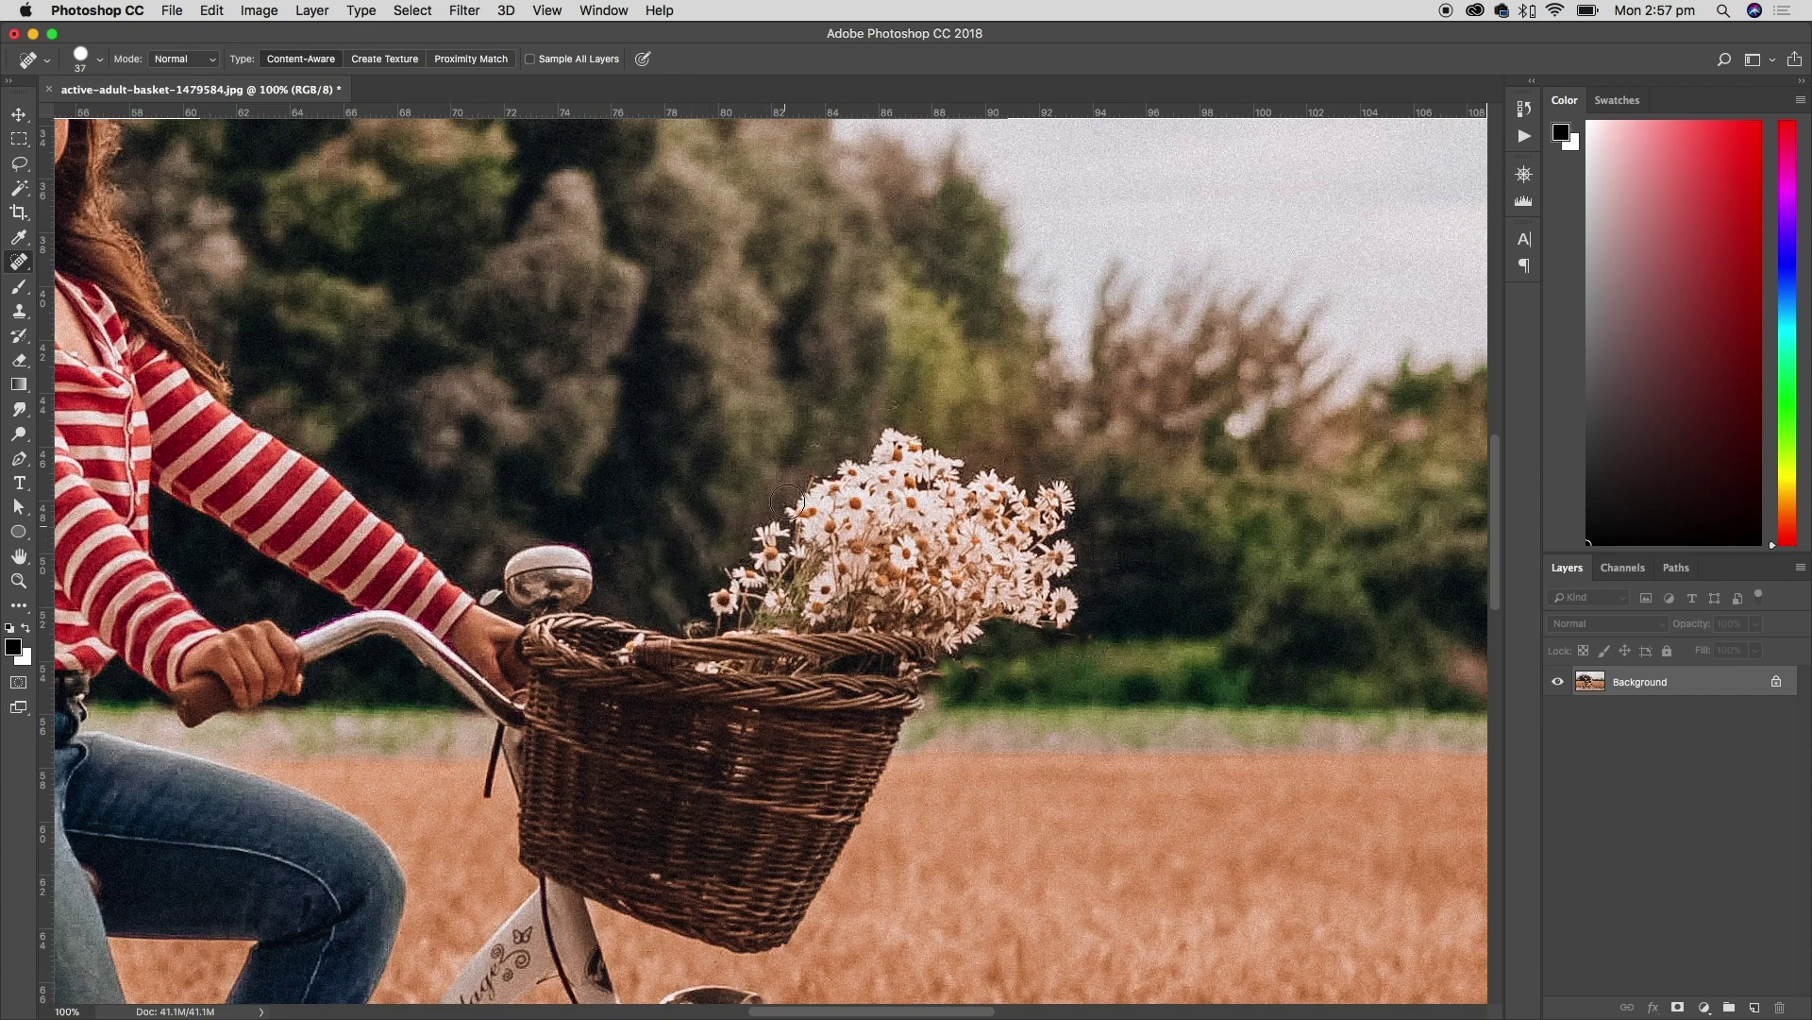
pyautogui.moveTo(1062, 496); pyautogui.dragTo(1060, 506)
pyautogui.moveTo(1093, 578); pyautogui.dragTo(1068, 604)
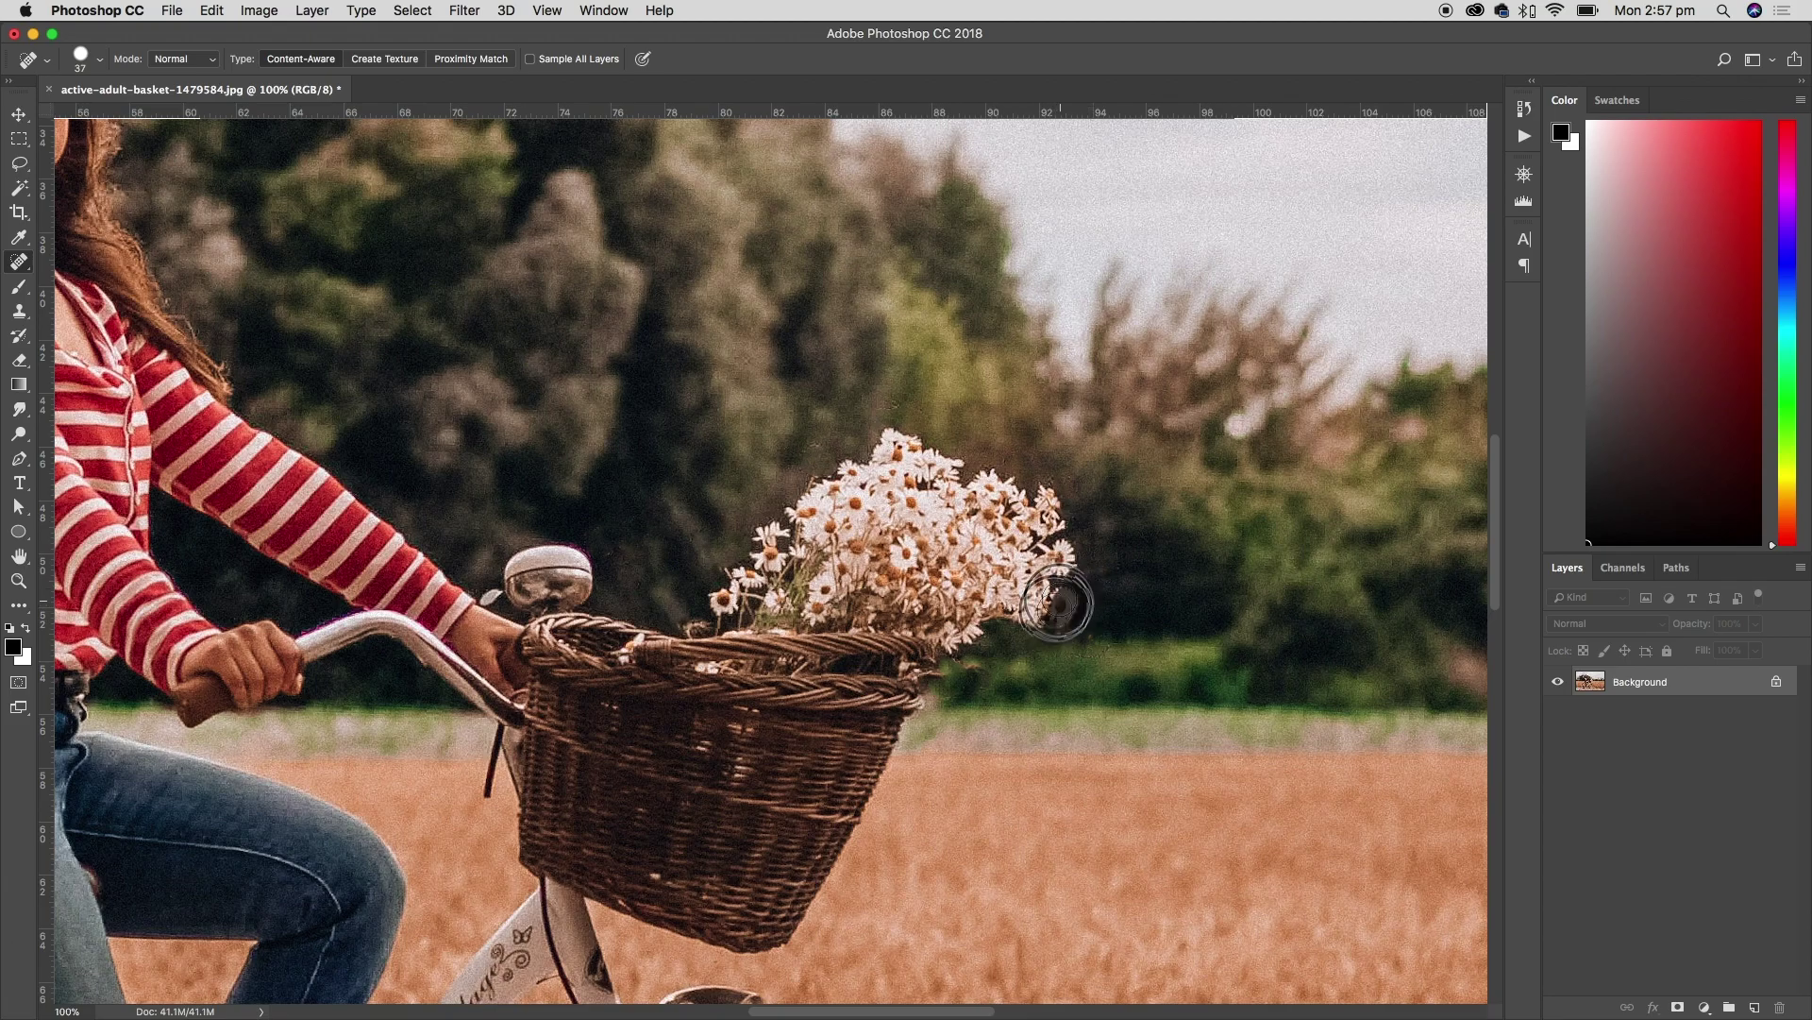
pyautogui.press('super+minus')
pyautogui.press('super+minus')
pyautogui.press('super+minus')
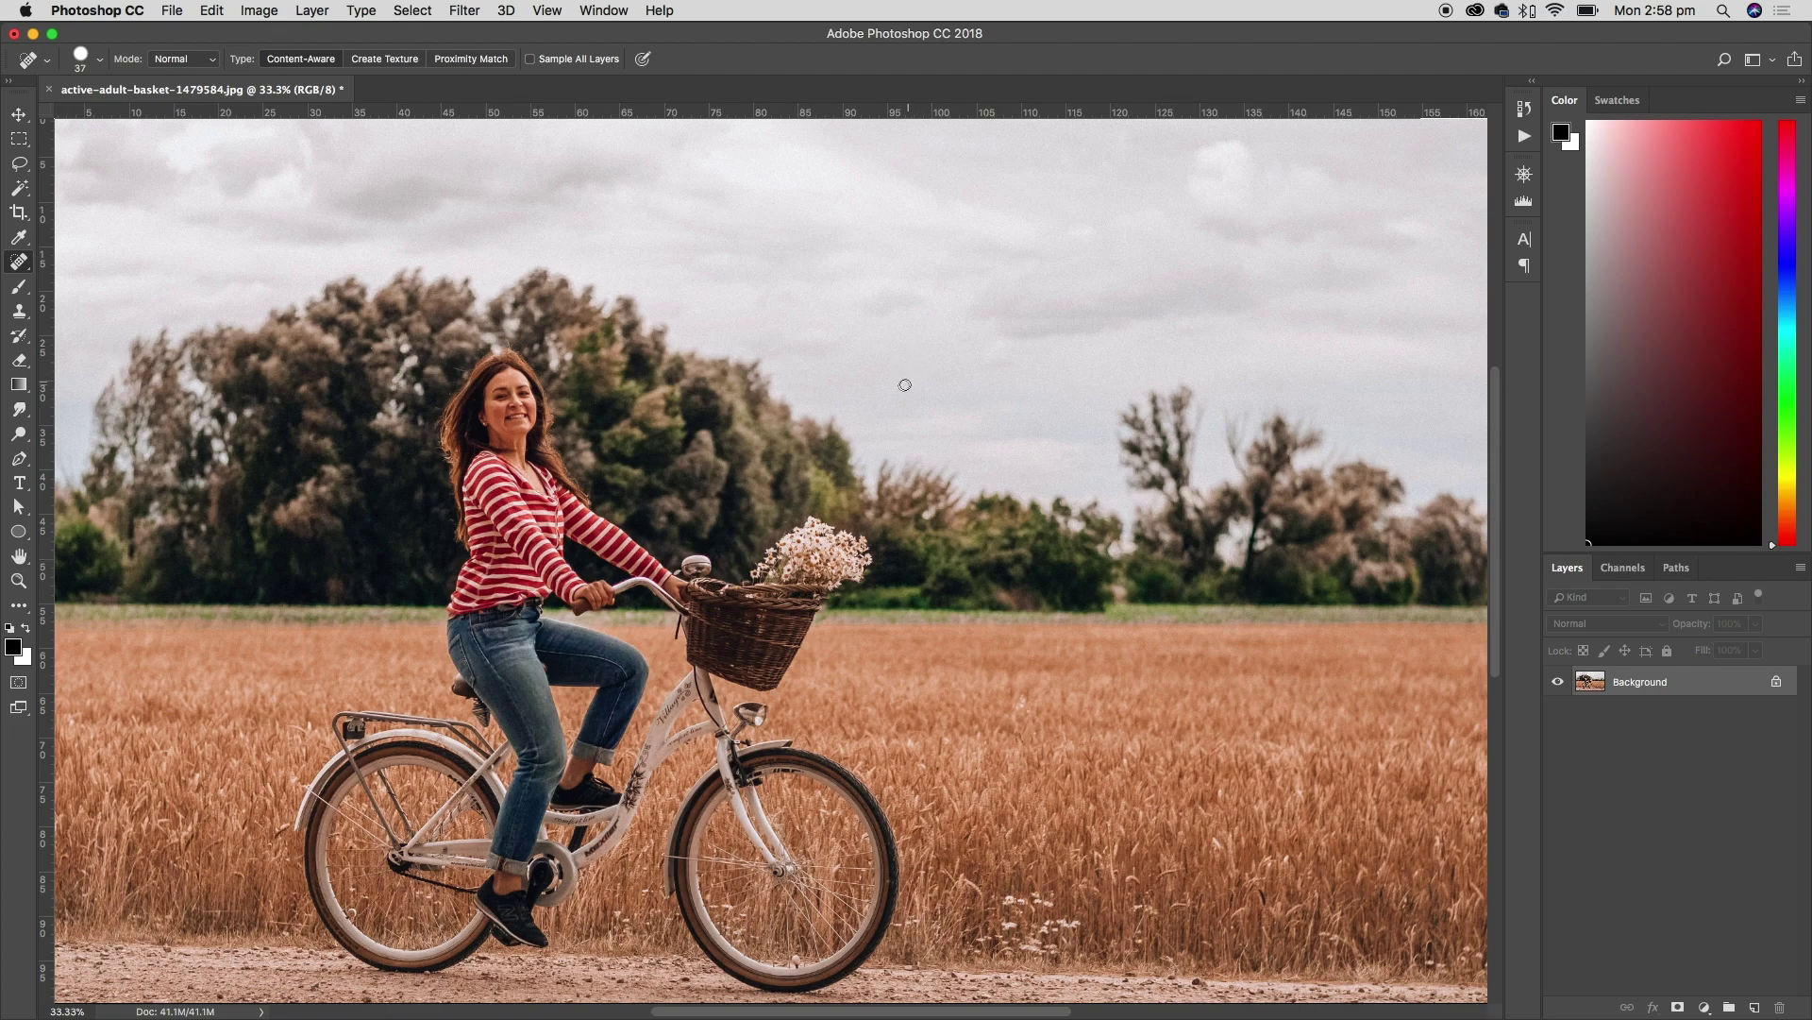
# Switch to Finder, preview bicycle-bright-colors-1553406.jpg and open it in Photoshop
pyautogui.press('super+Tab')
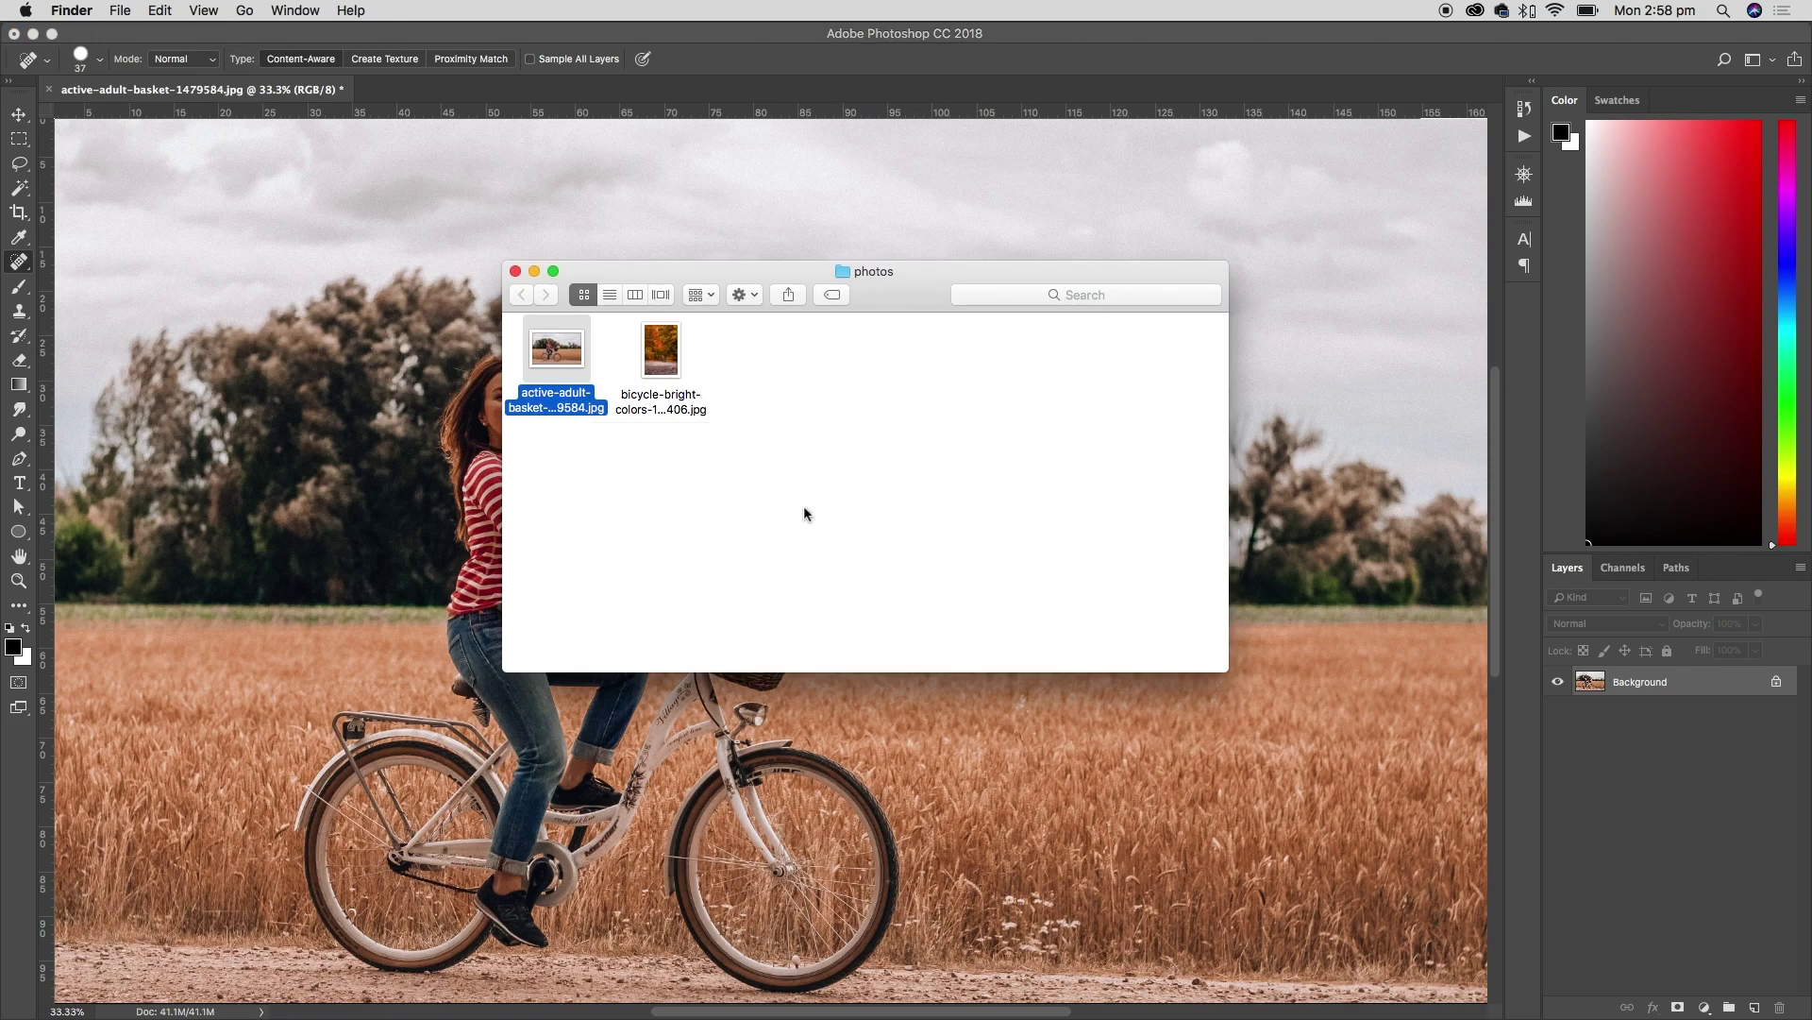
pyautogui.click(669, 375)
pyautogui.press('space')
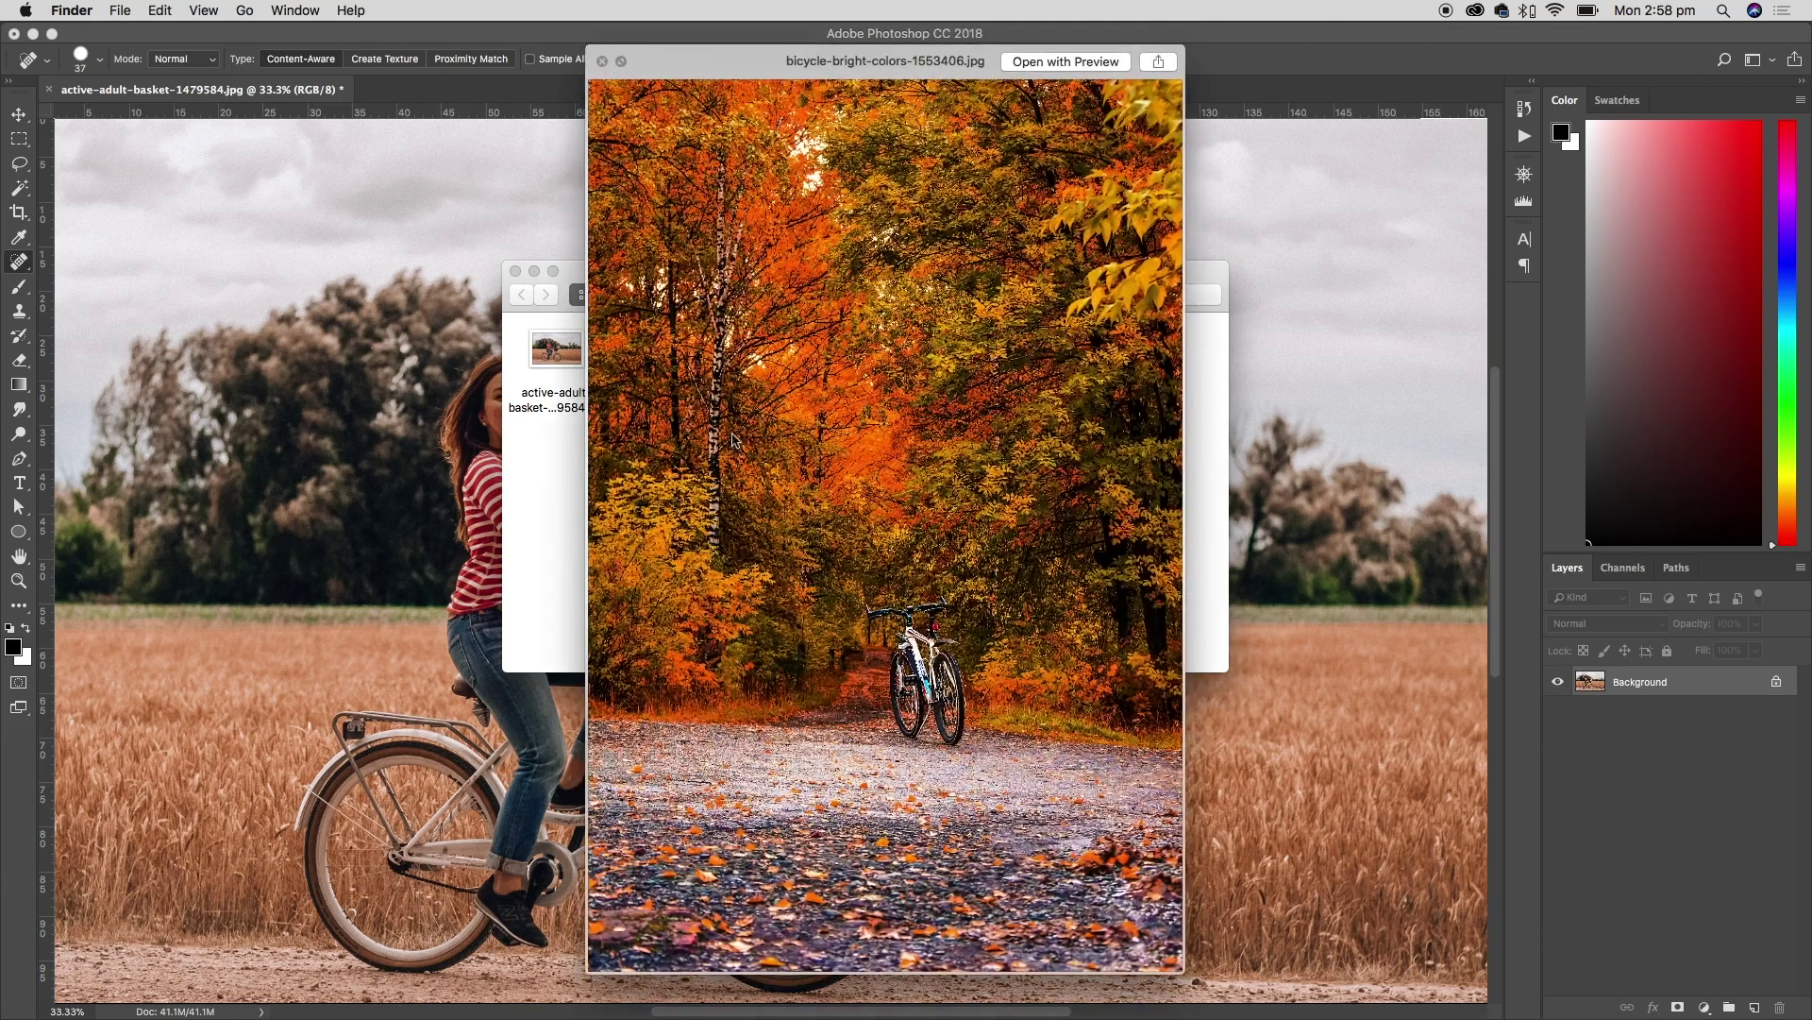
pyautogui.press('space')
pyautogui.rightClick(668, 363)
pyautogui.moveTo(740, 384)
pyautogui.click(1099, 438)
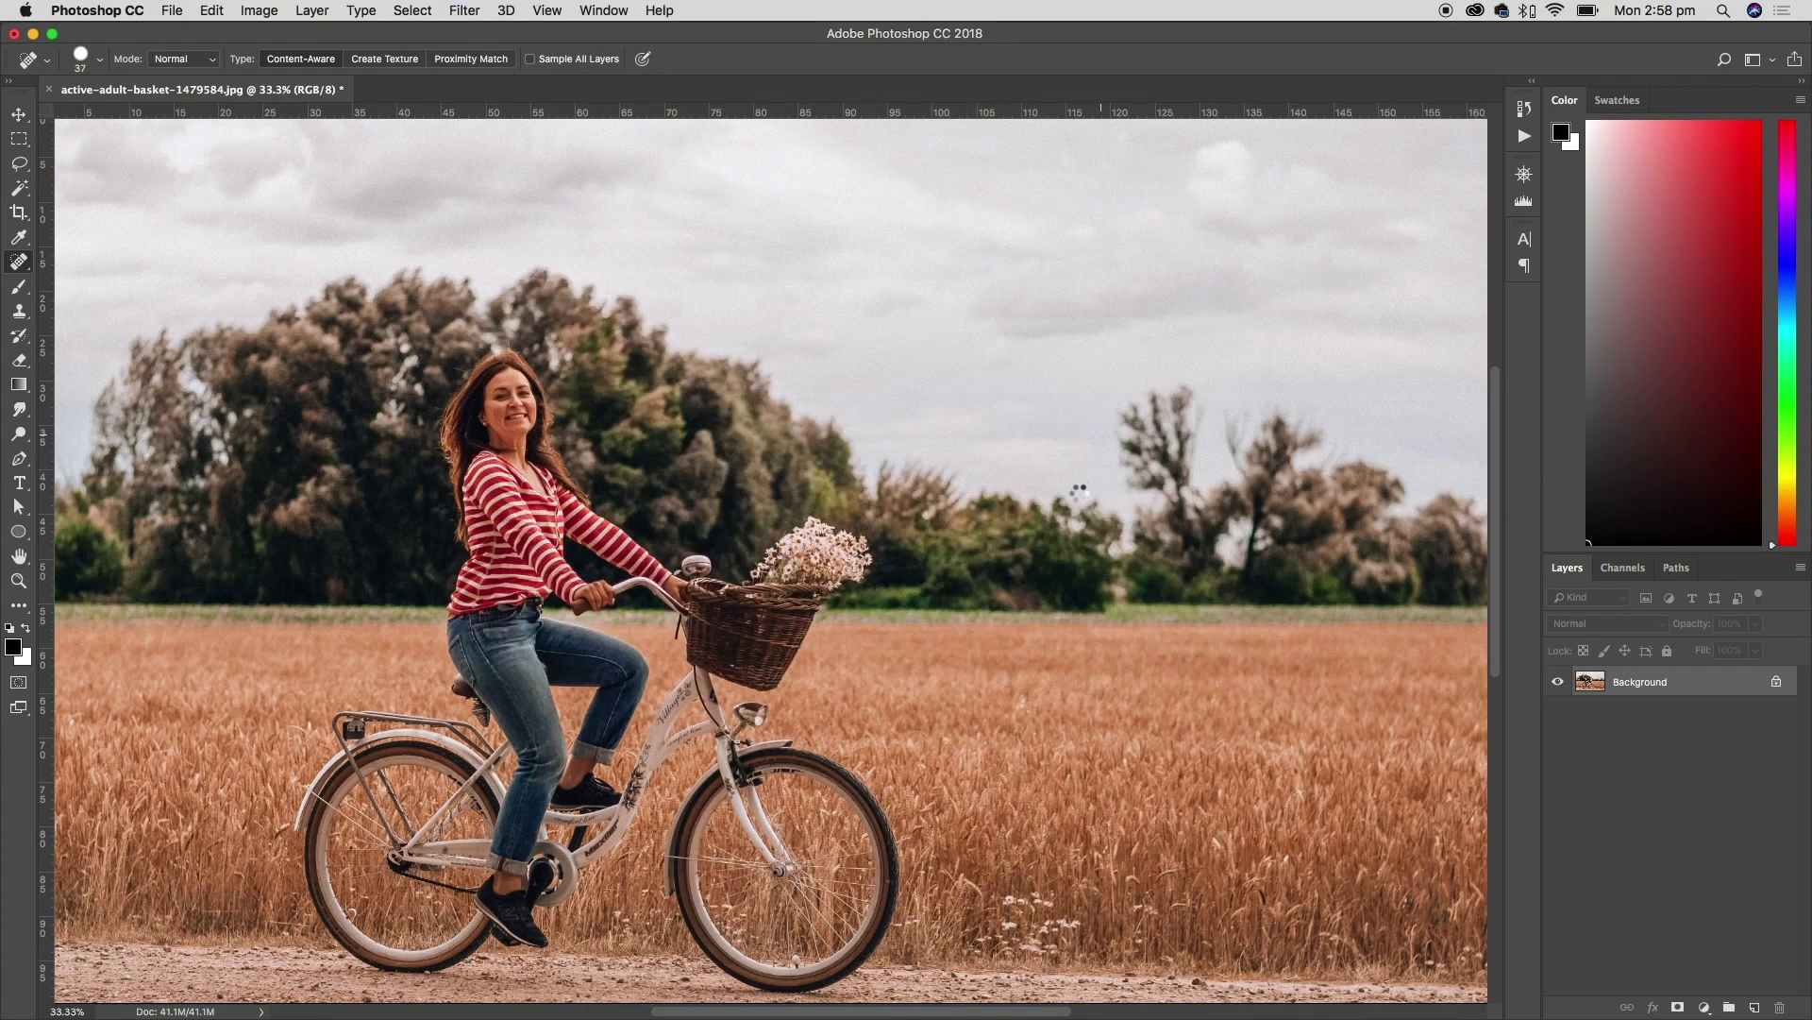
# Choose the Clone Stamp tool for the area around the bicycle and set its soft round brush size to 348 px
pyautogui.press('super+plus')
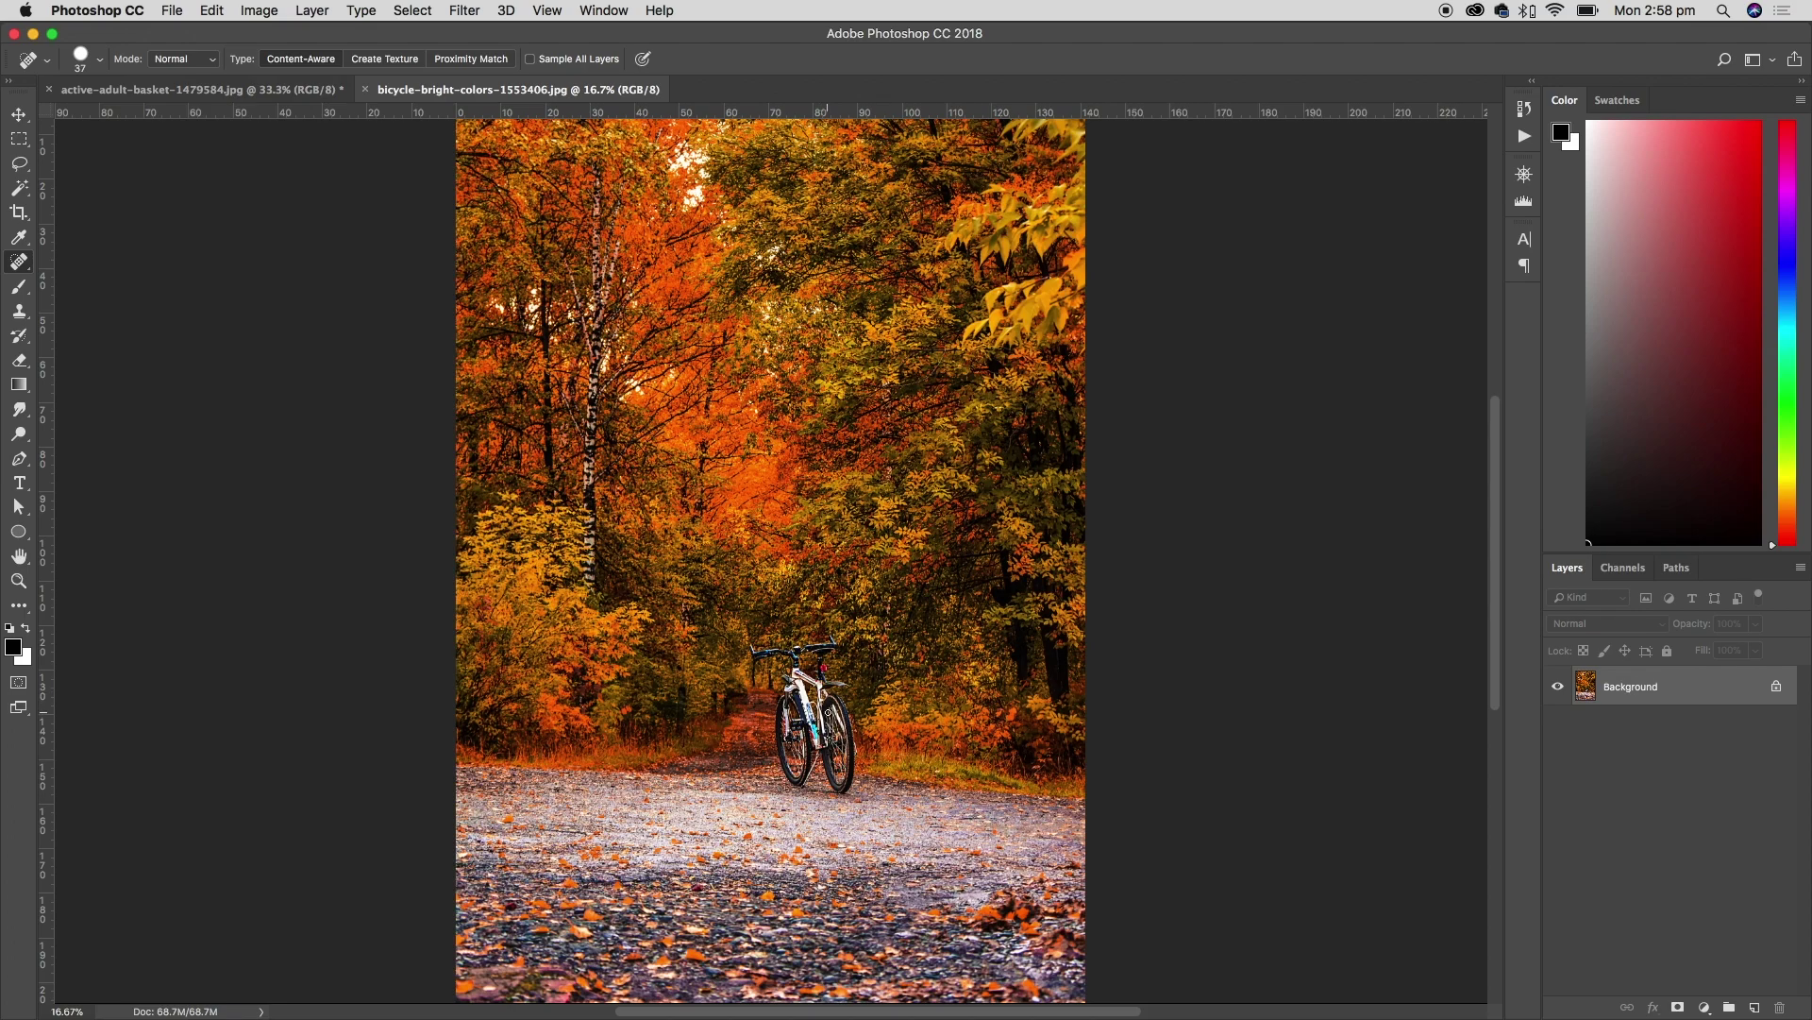
pyautogui.press('super+plus')
pyautogui.press('super+plus')
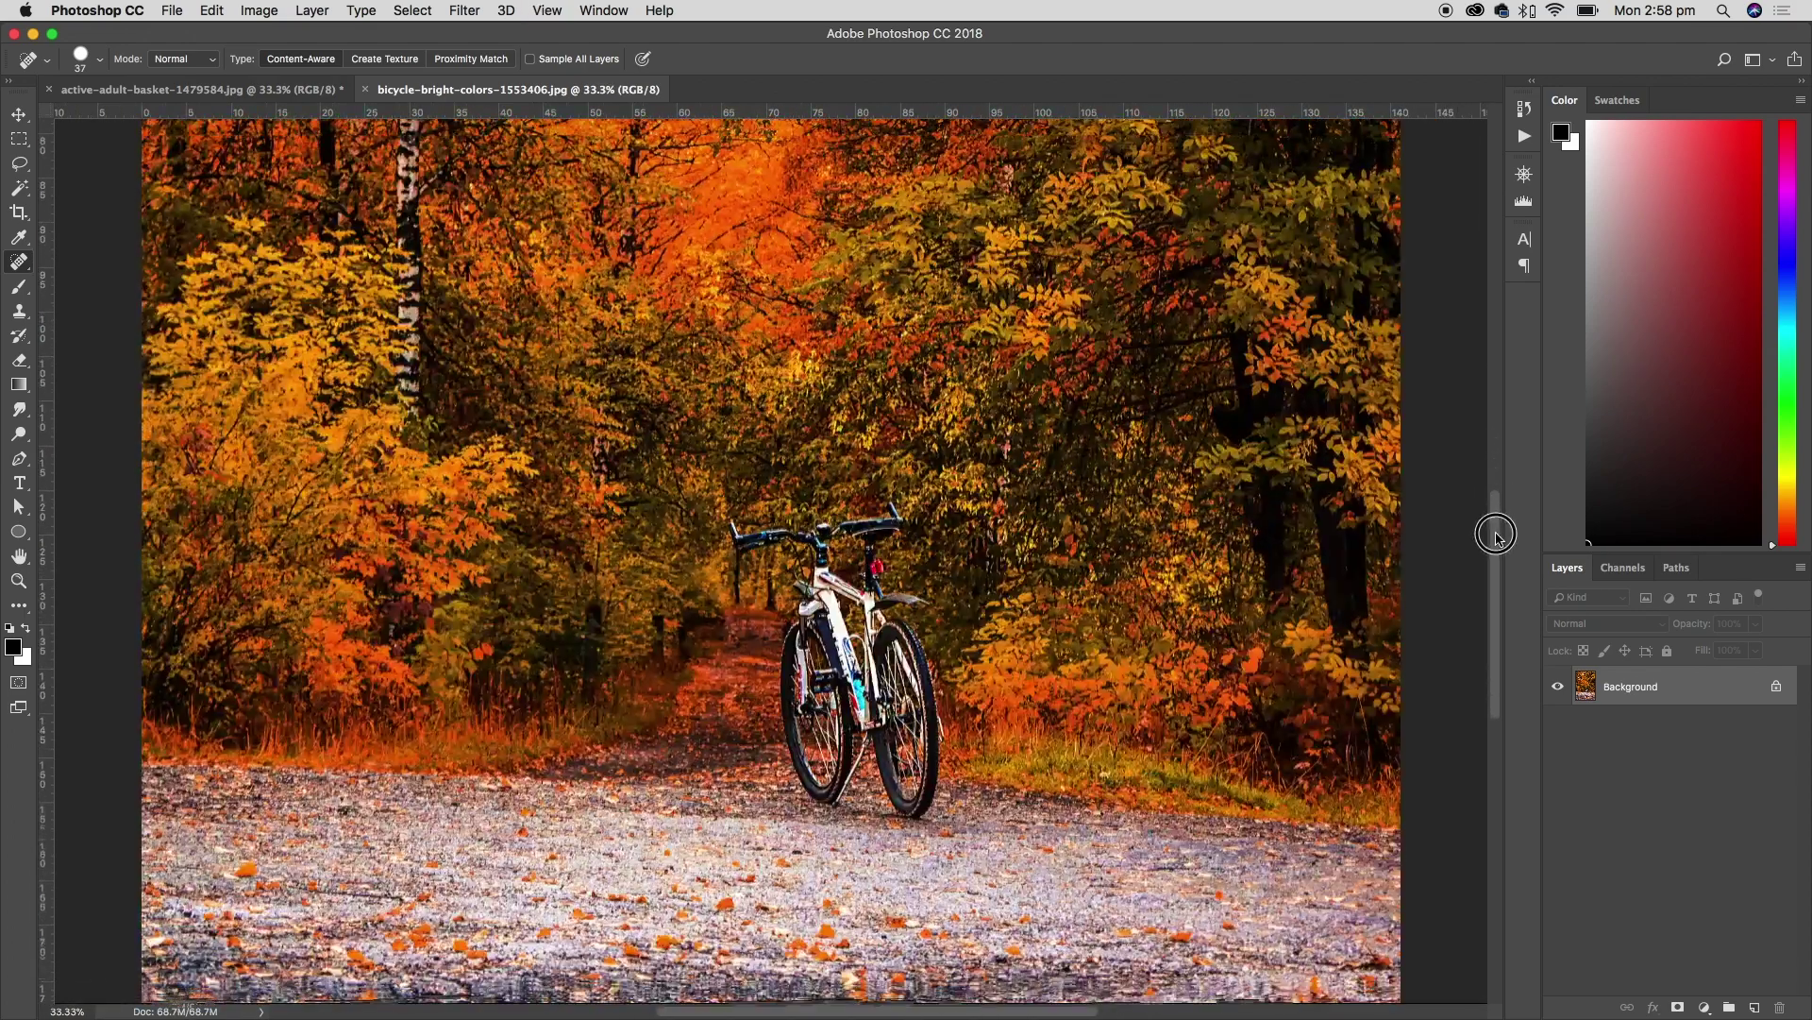
pyautogui.moveTo(1496, 535); pyautogui.dragTo(1465, 573)
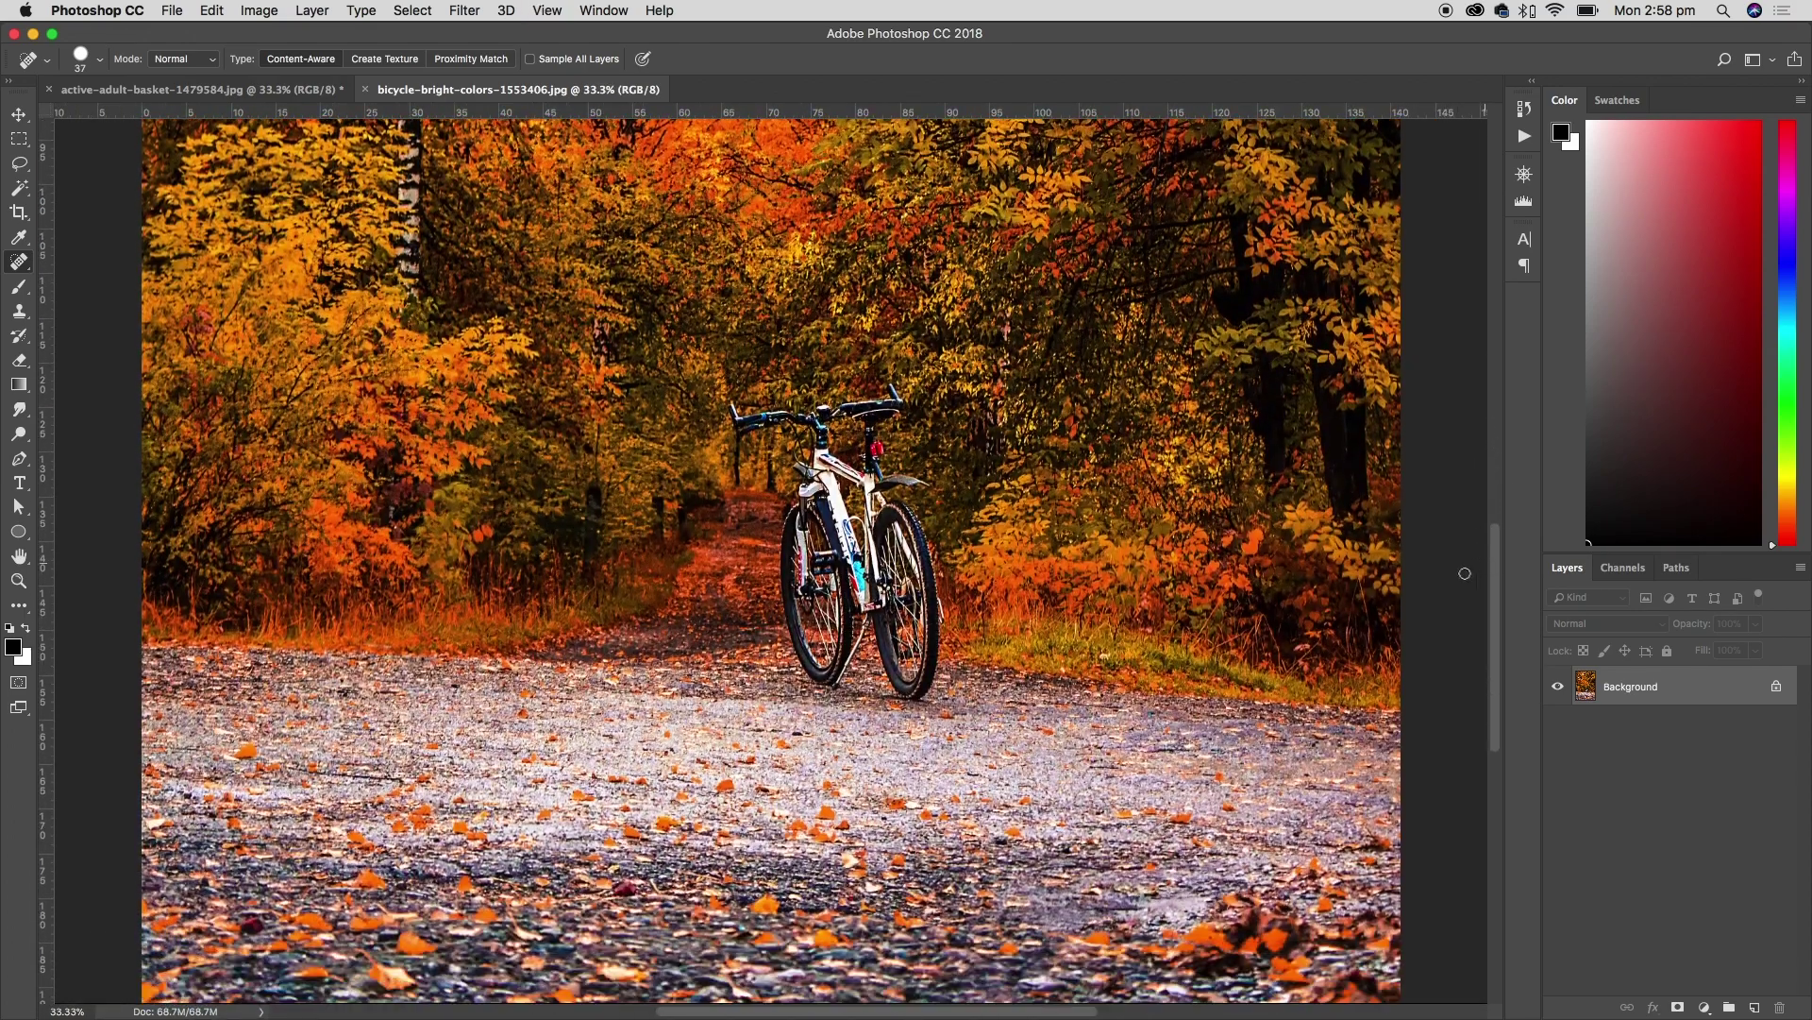
pyautogui.click(19, 315)
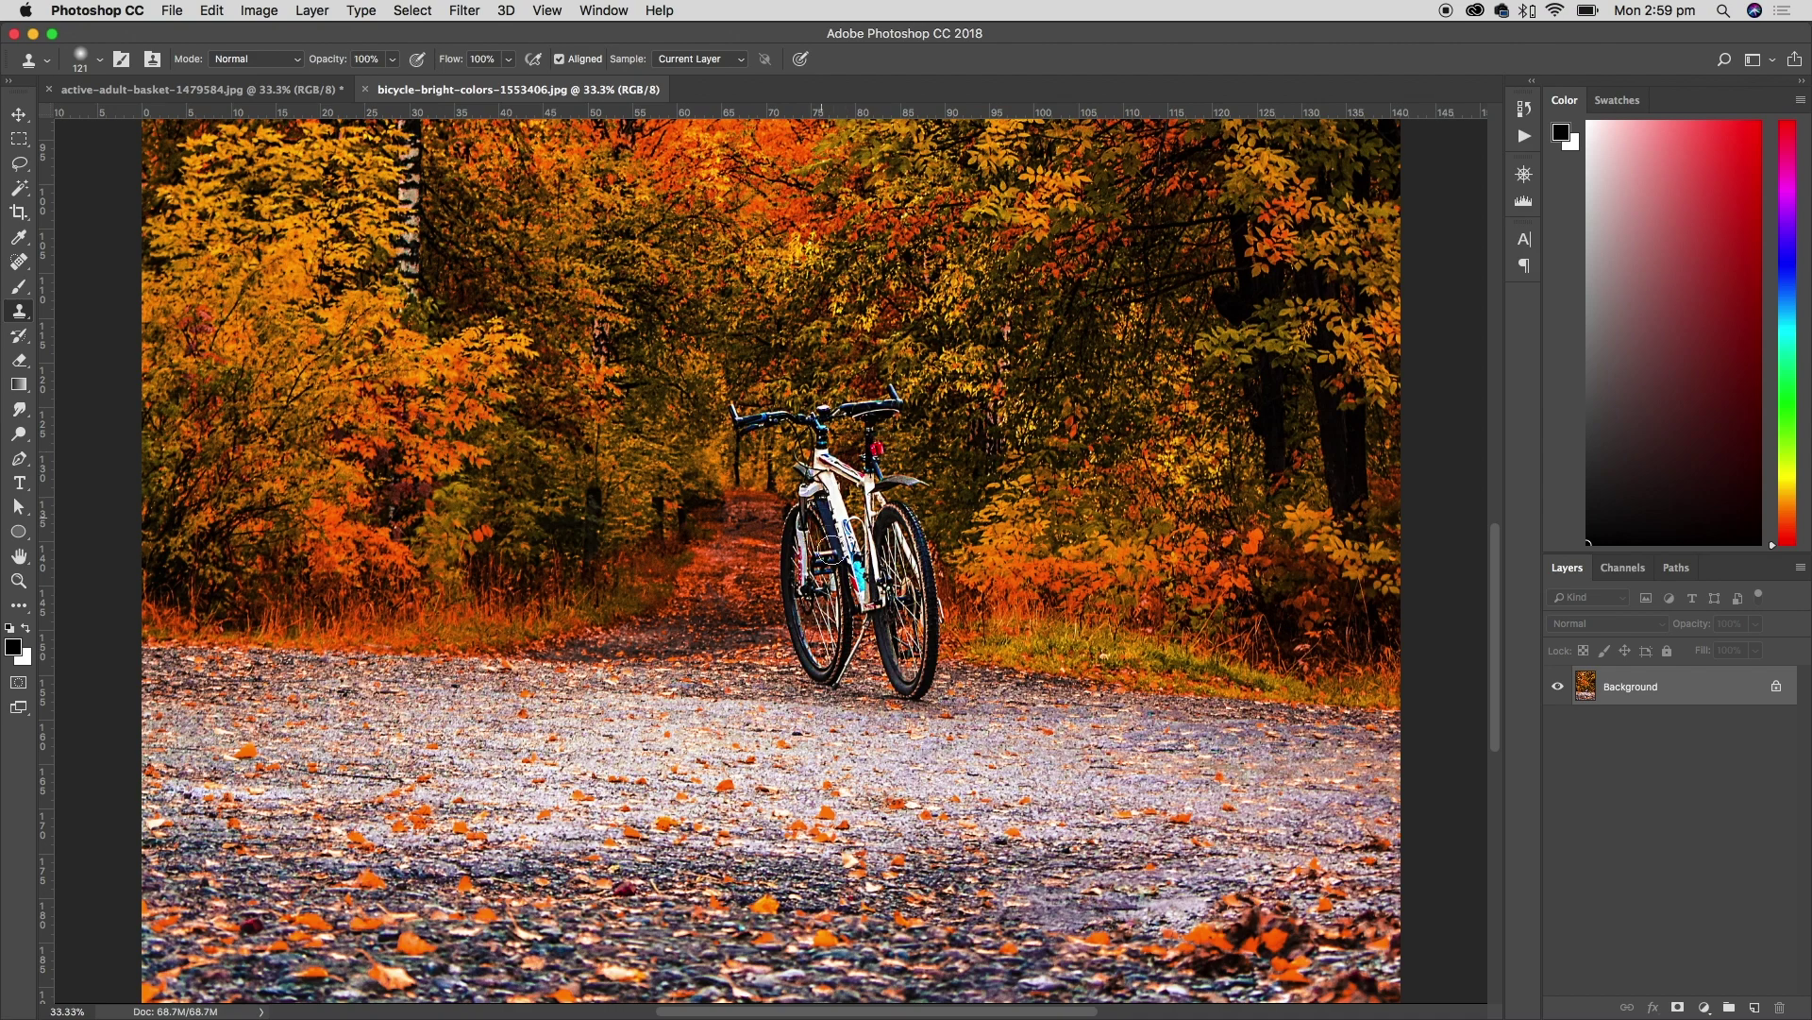
pyautogui.rightClick(554, 528)
pyautogui.moveTo(723, 345); pyautogui.dragTo(751, 347)
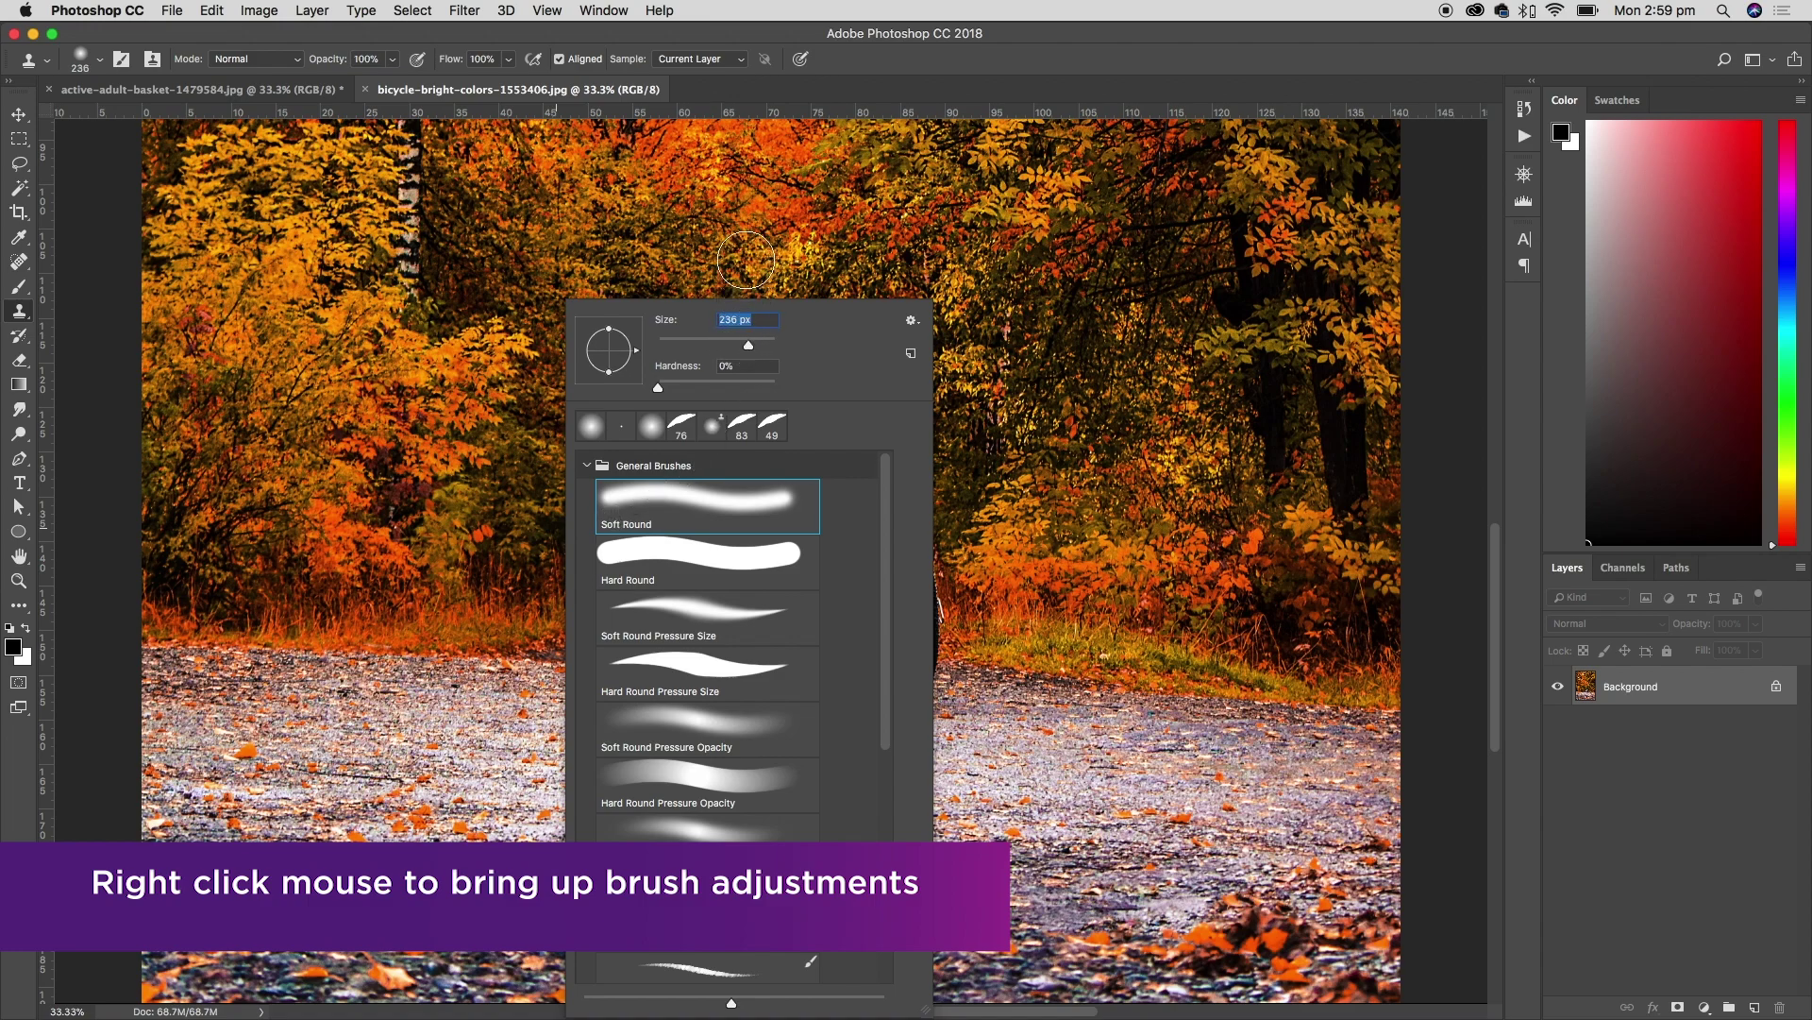
pyautogui.moveTo(753, 348); pyautogui.dragTo(756, 348)
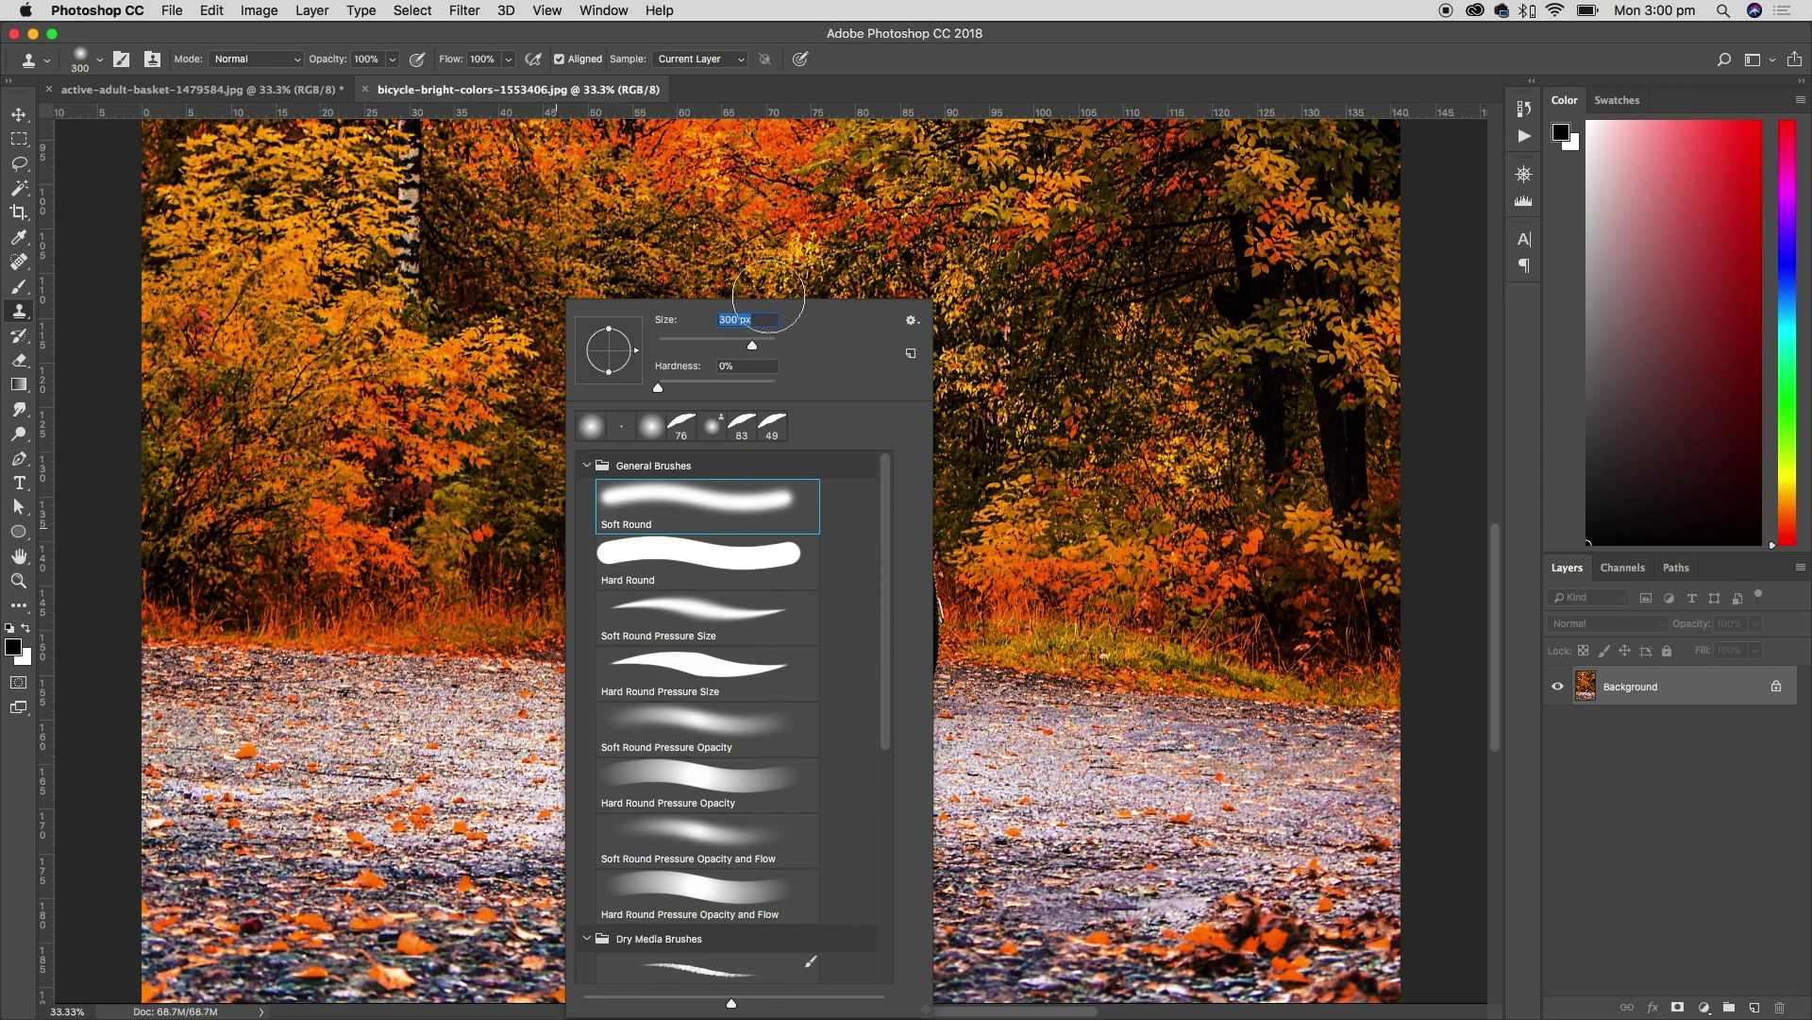
pyautogui.moveTo(752, 345); pyautogui.dragTo(755, 346)
pyautogui.click(925, 67)
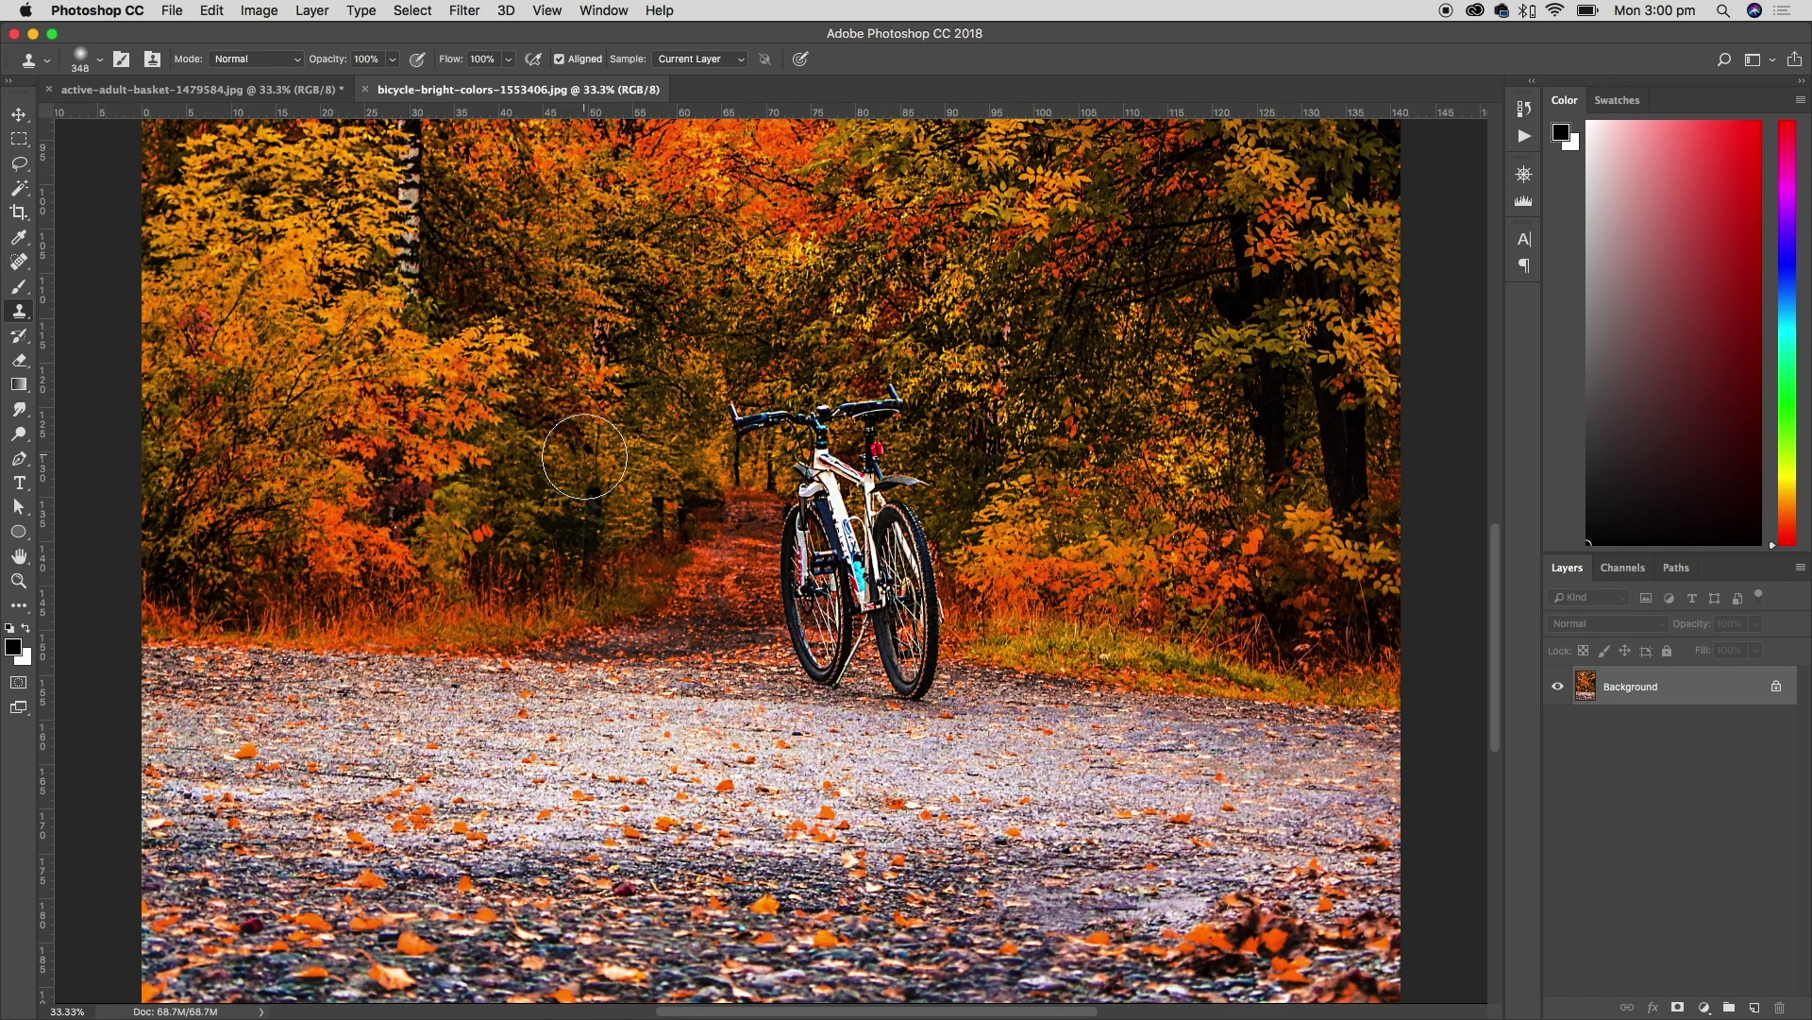
# Sample the foliage beside the path as the clone source, paint it over the whole bicycle, and switch to the Move tool
pyautogui.click(585, 456)
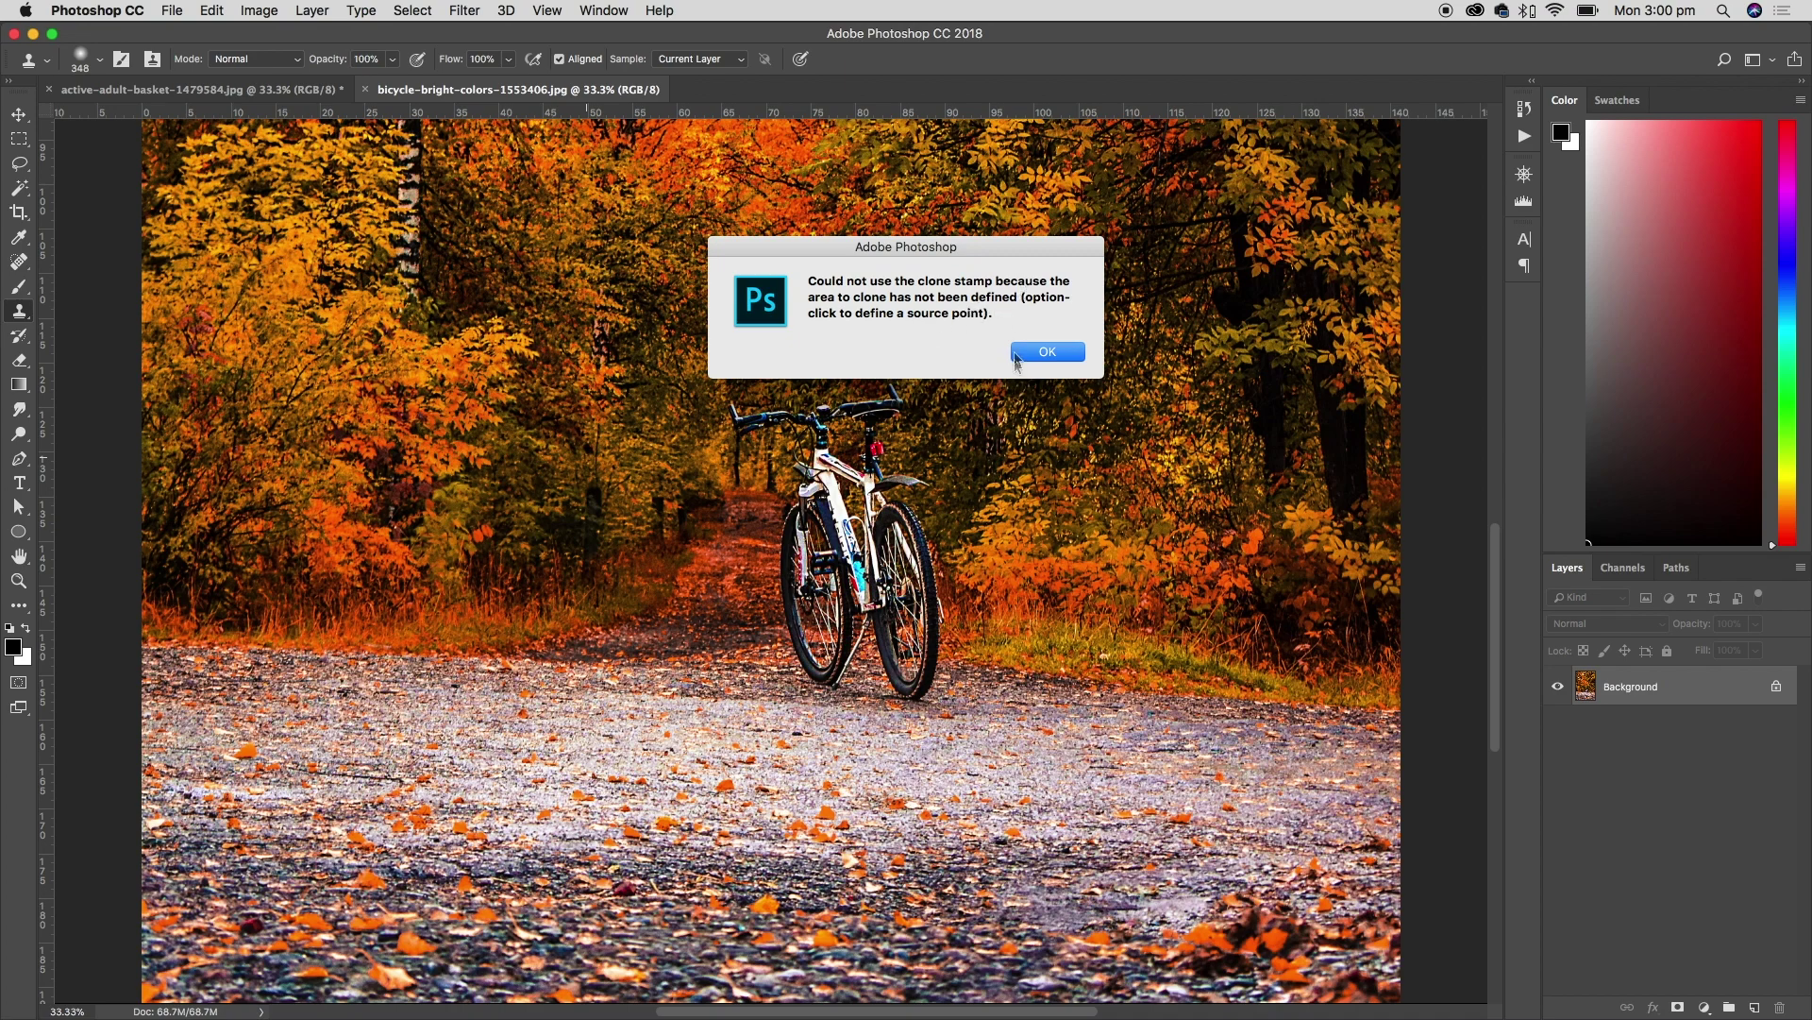
pyautogui.click(1035, 356)
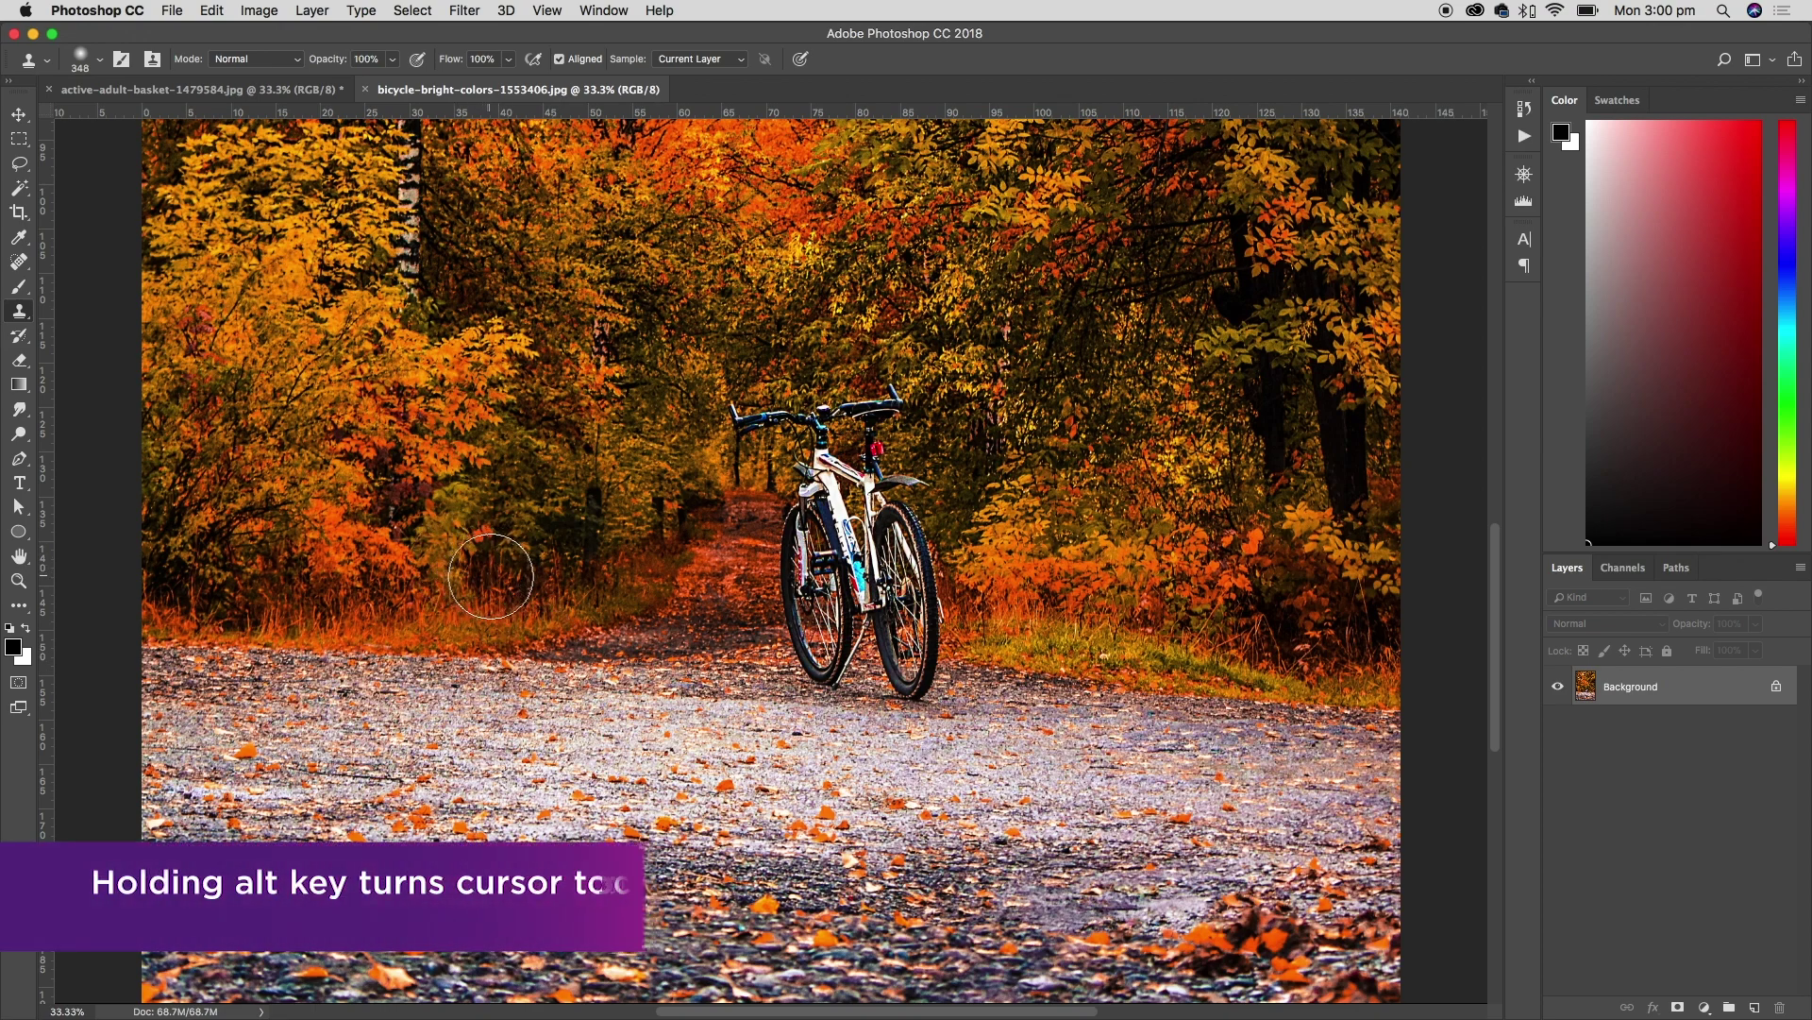
pyautogui.keyDown('alt'); pyautogui.click(481, 536); pyautogui.keyUp('alt')
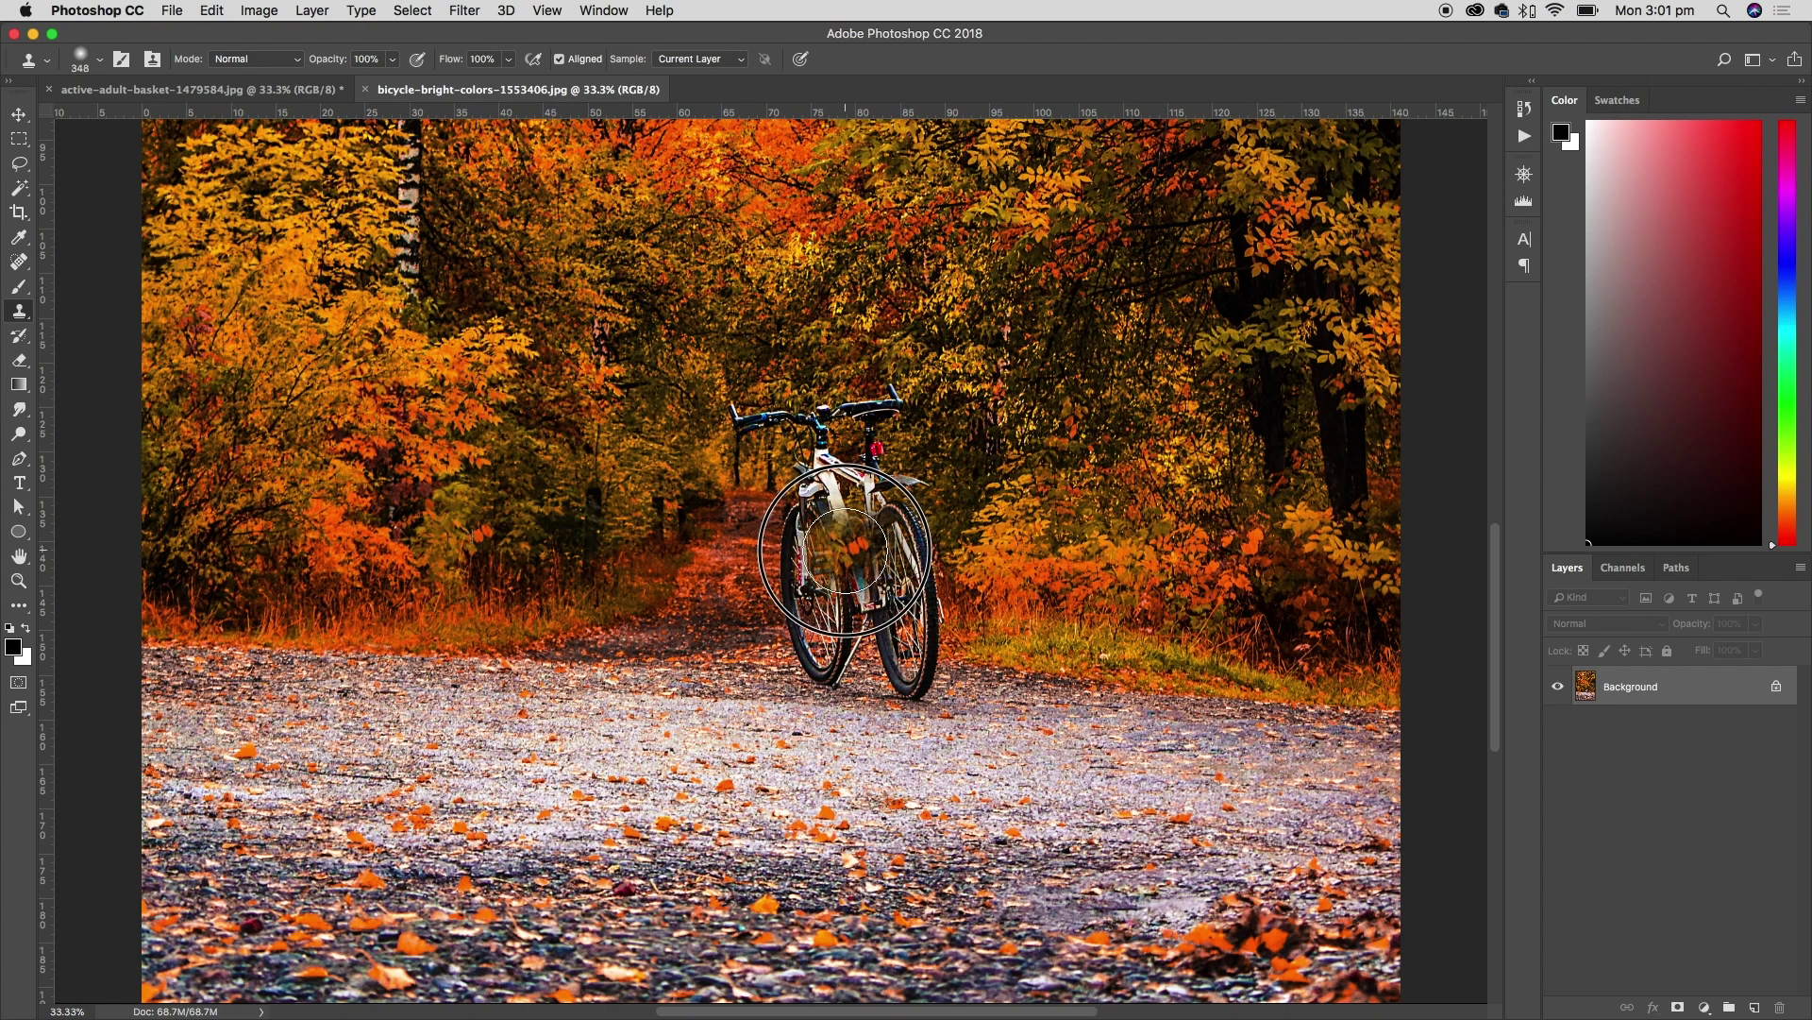
pyautogui.moveTo(880, 494)
pyautogui.mouseDown()
pyautogui.moveTo(812, 416)
pyautogui.moveTo(878, 406)
pyautogui.moveTo(745, 420)
pyautogui.moveTo(808, 453)
pyautogui.moveTo(839, 505)
pyautogui.mouseUp()
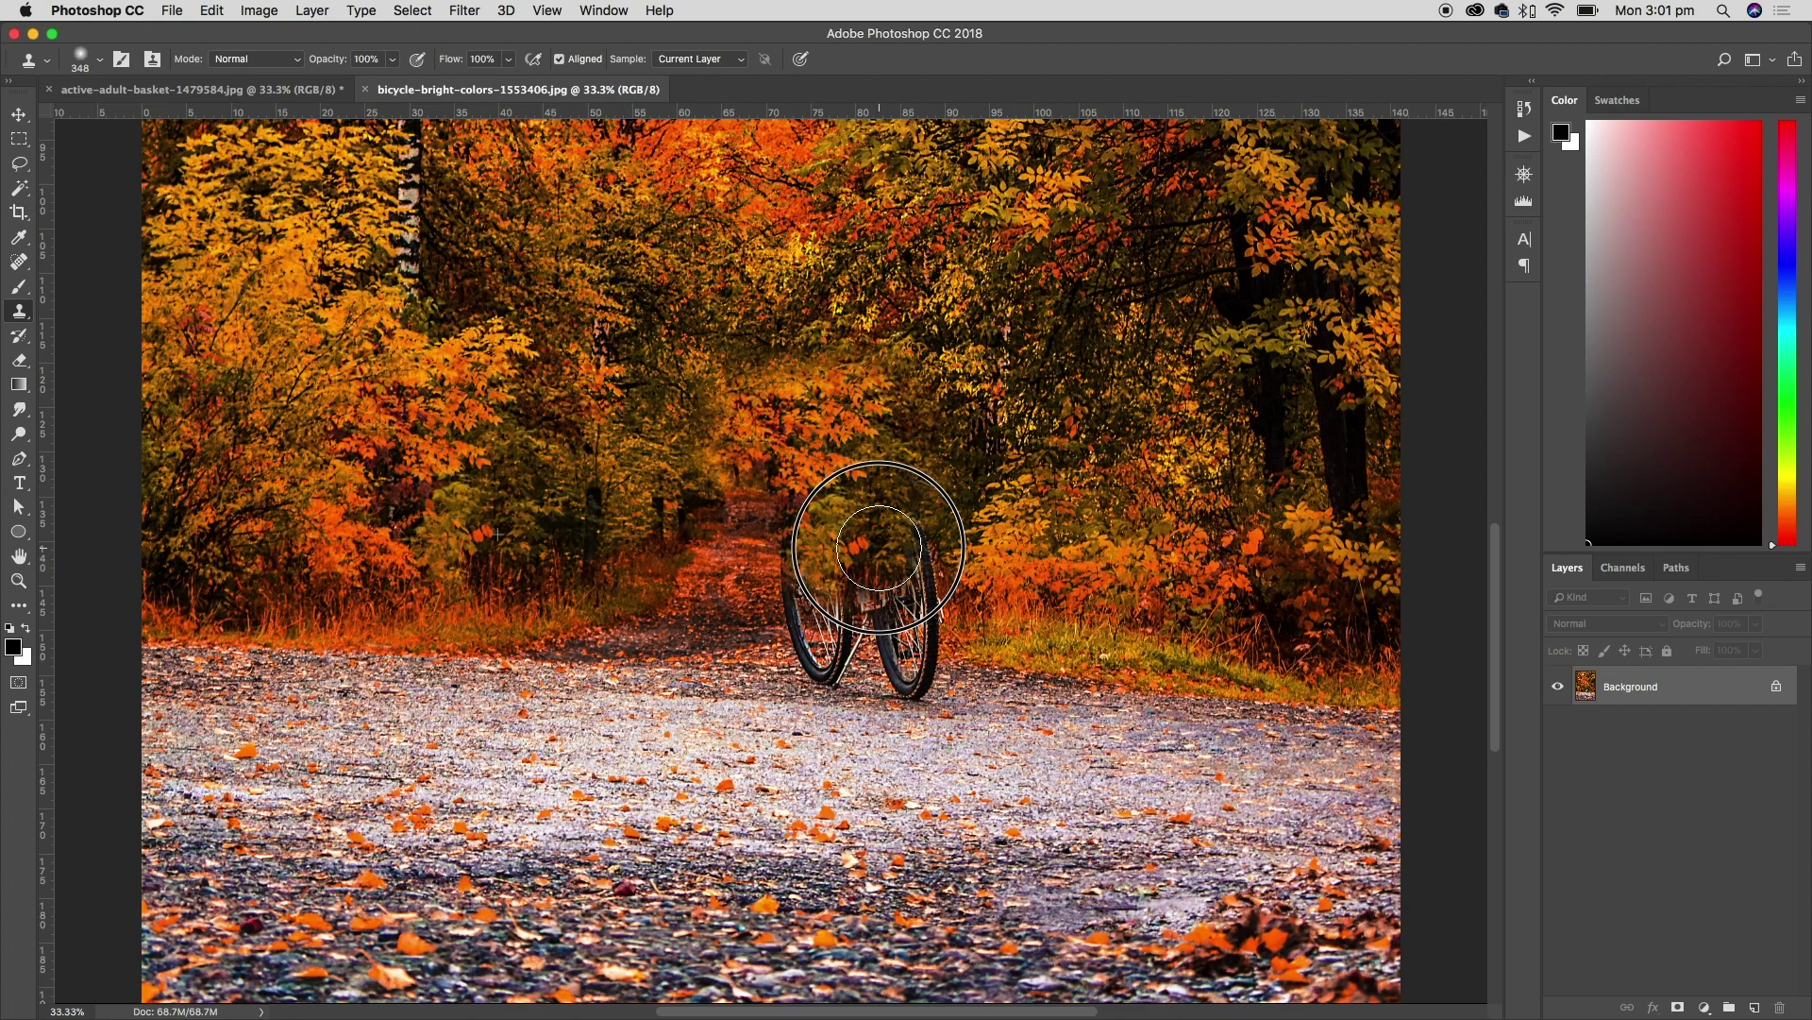
pyautogui.moveTo(882, 548)
pyautogui.mouseDown()
pyautogui.moveTo(911, 659)
pyautogui.moveTo(878, 675)
pyautogui.moveTo(820, 655)
pyautogui.moveTo(801, 538)
pyautogui.moveTo(820, 565)
pyautogui.moveTo(856, 536)
pyautogui.mouseUp()
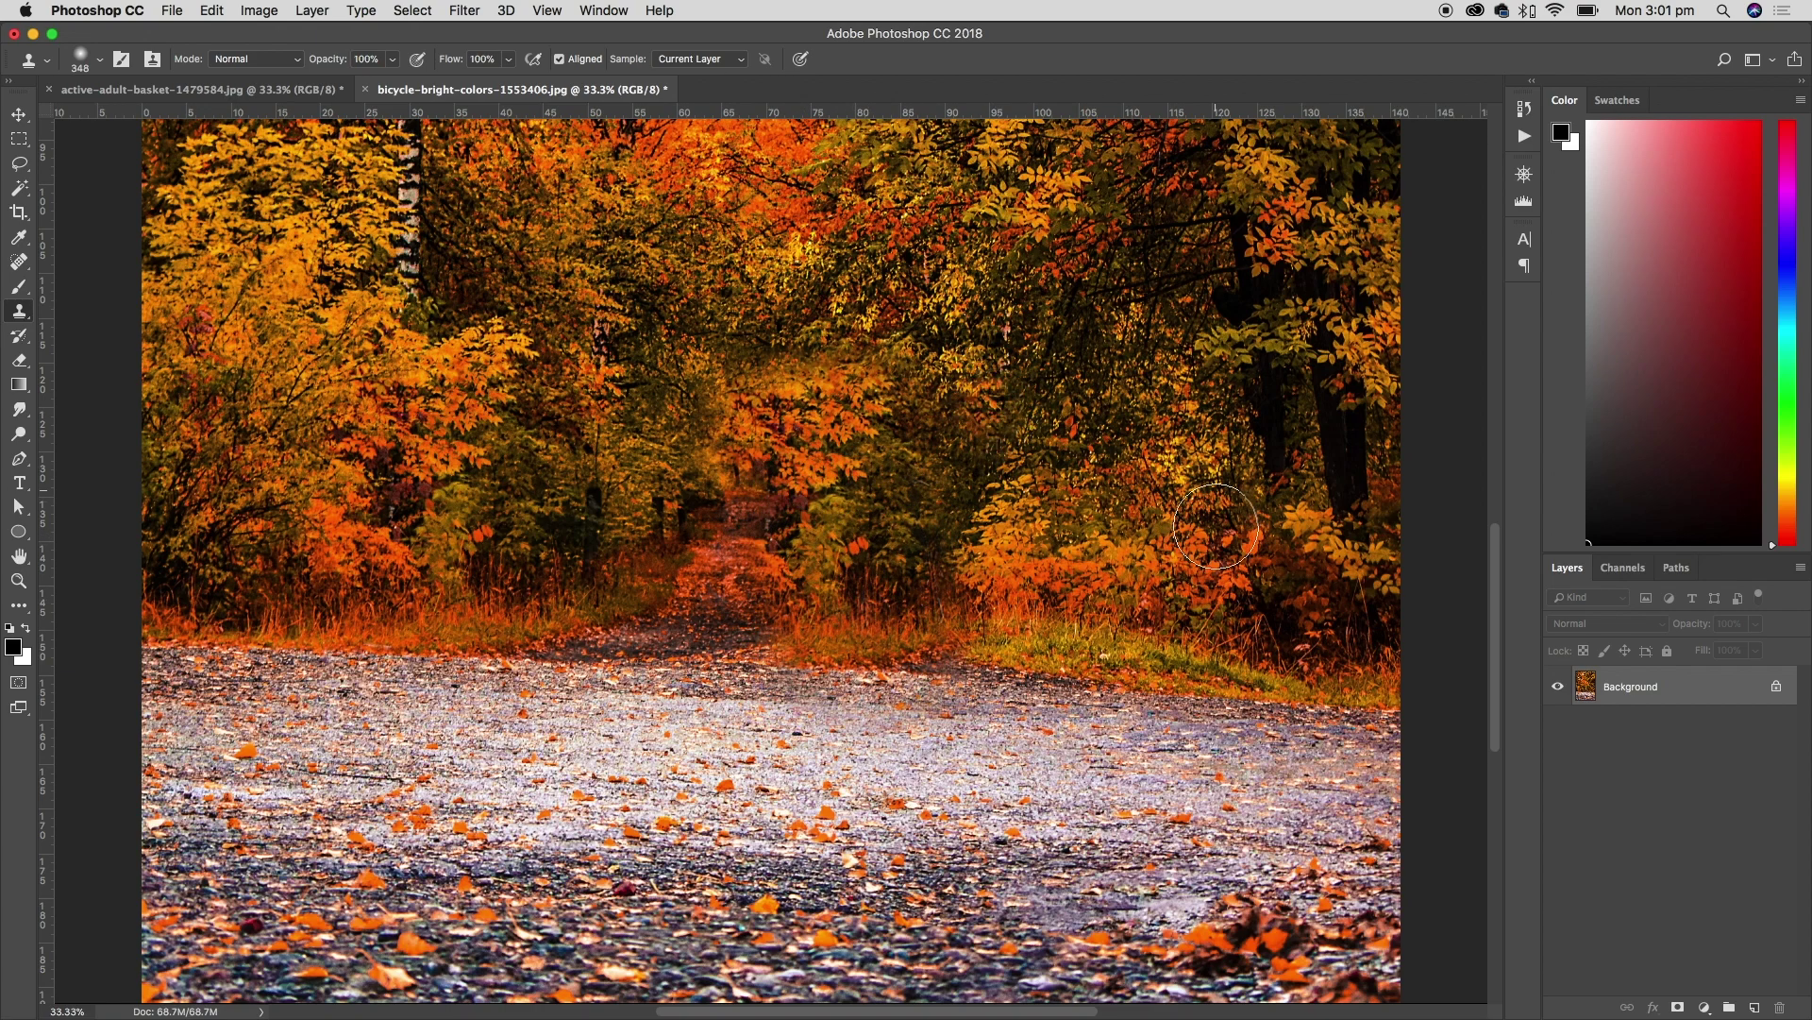
pyautogui.press('v')
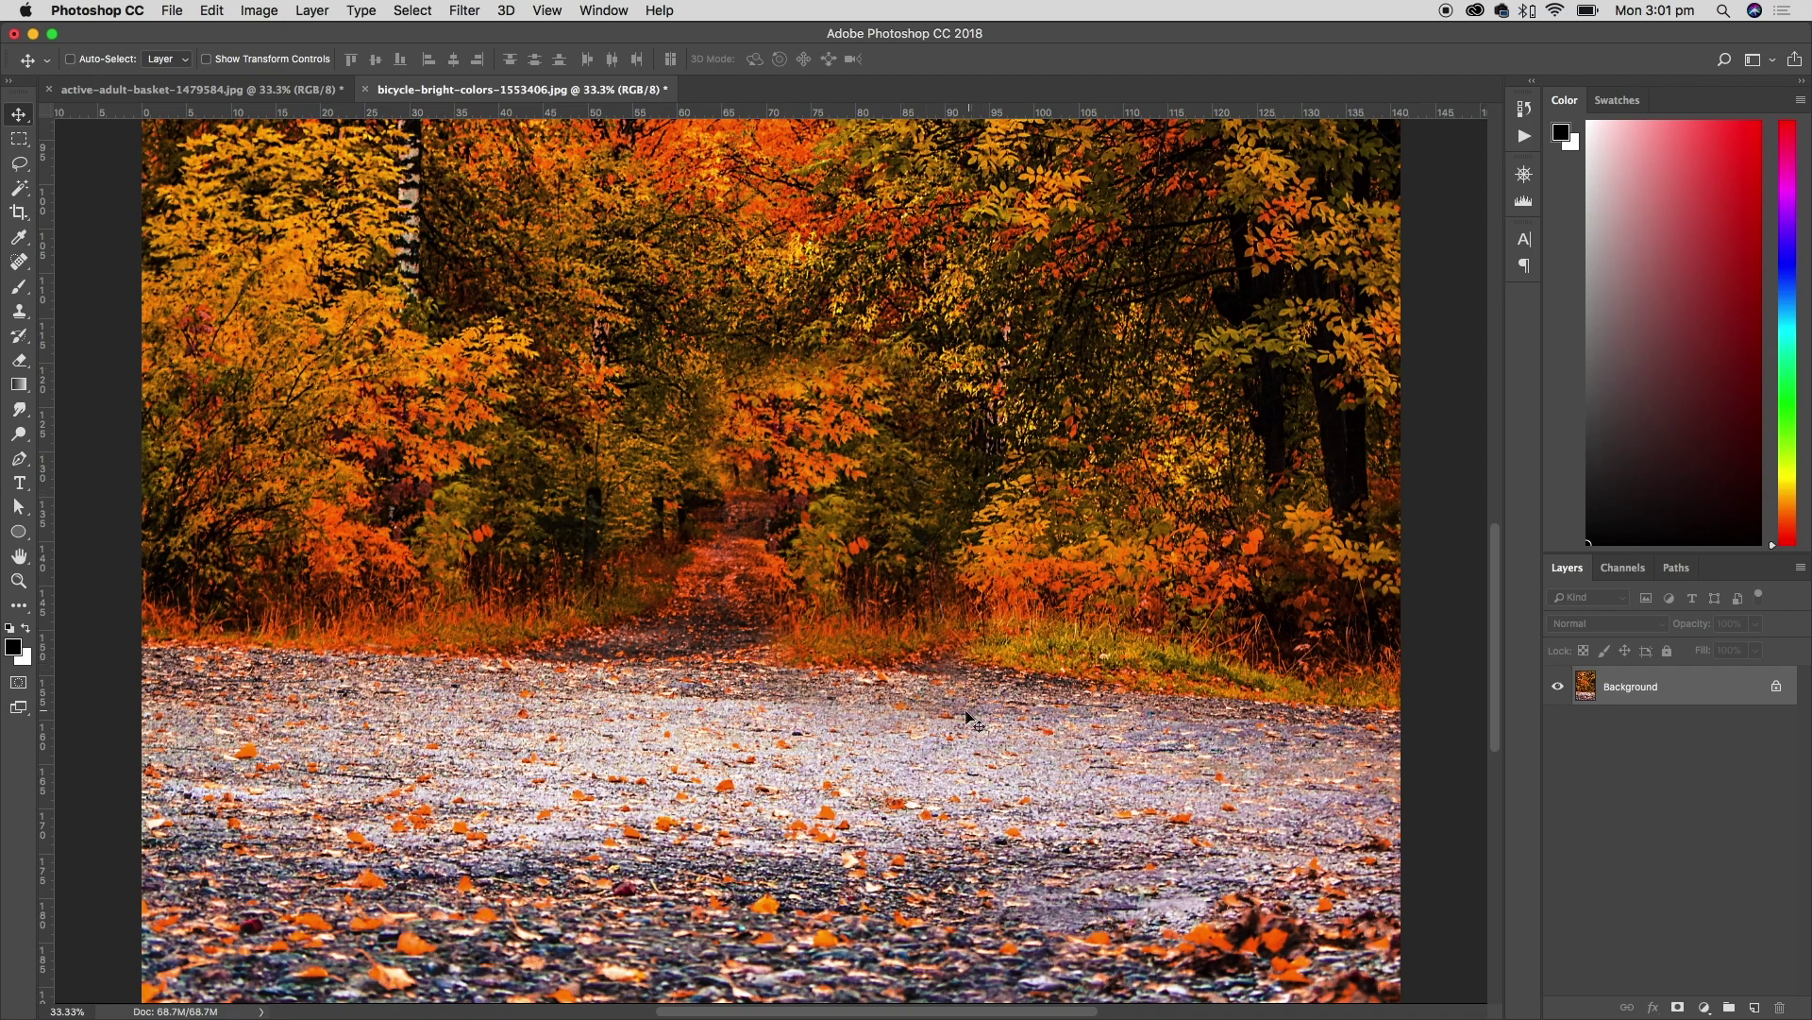
pyautogui.press('super+minus')
pyautogui.press('super+minus')
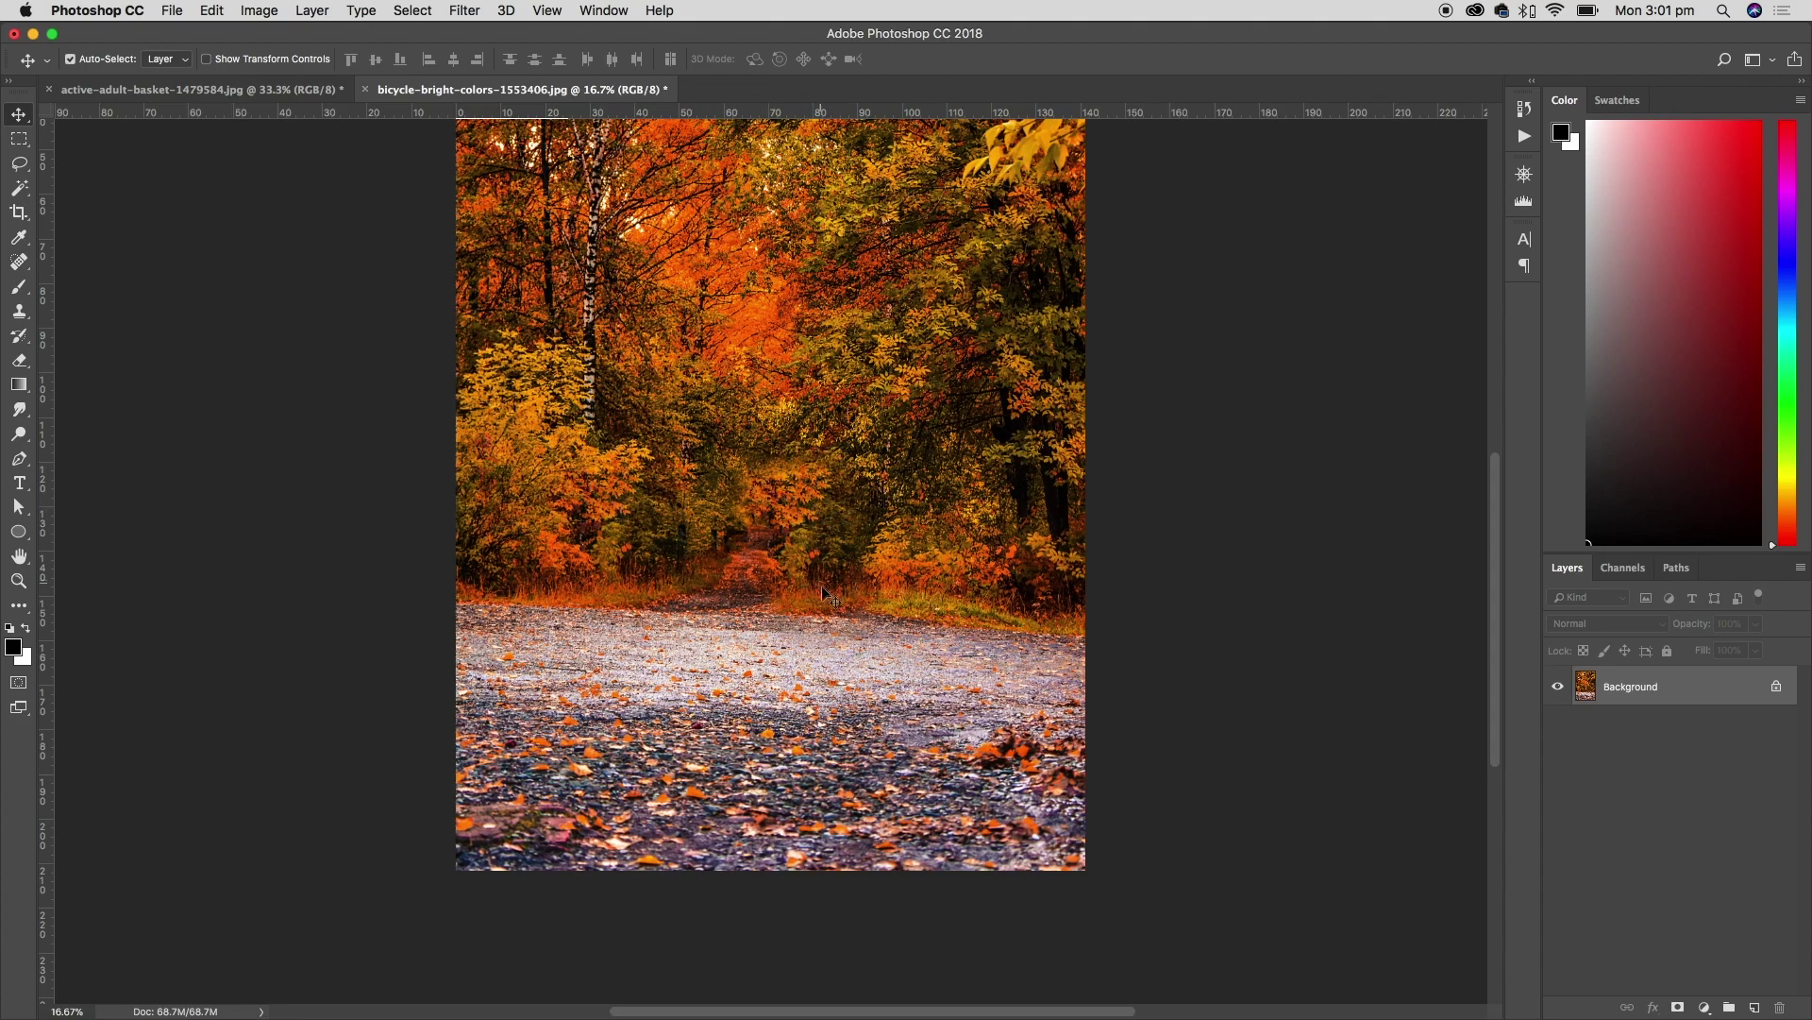
pyautogui.press('super+equal')
pyautogui.press('super+equal')
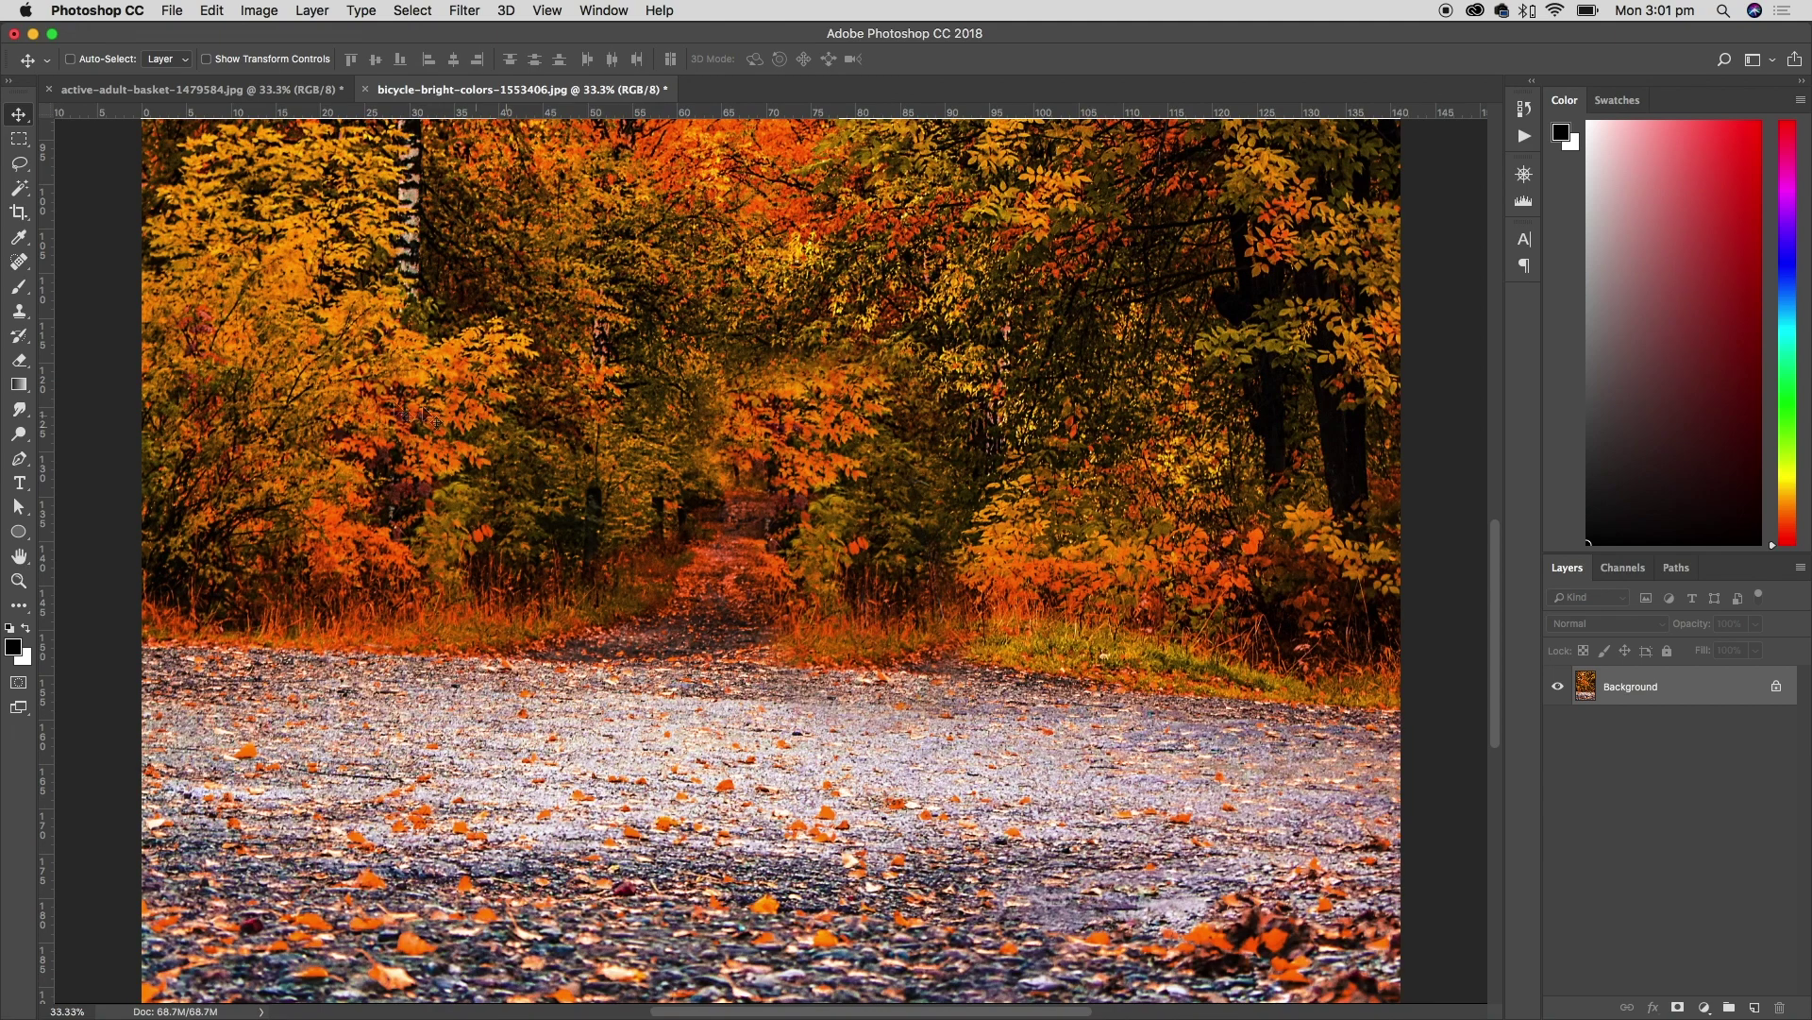
# Sample the bushes beside the grassy verge with the Clone Stamp and paint them over the orange branch above the path
pyautogui.click(21, 312)
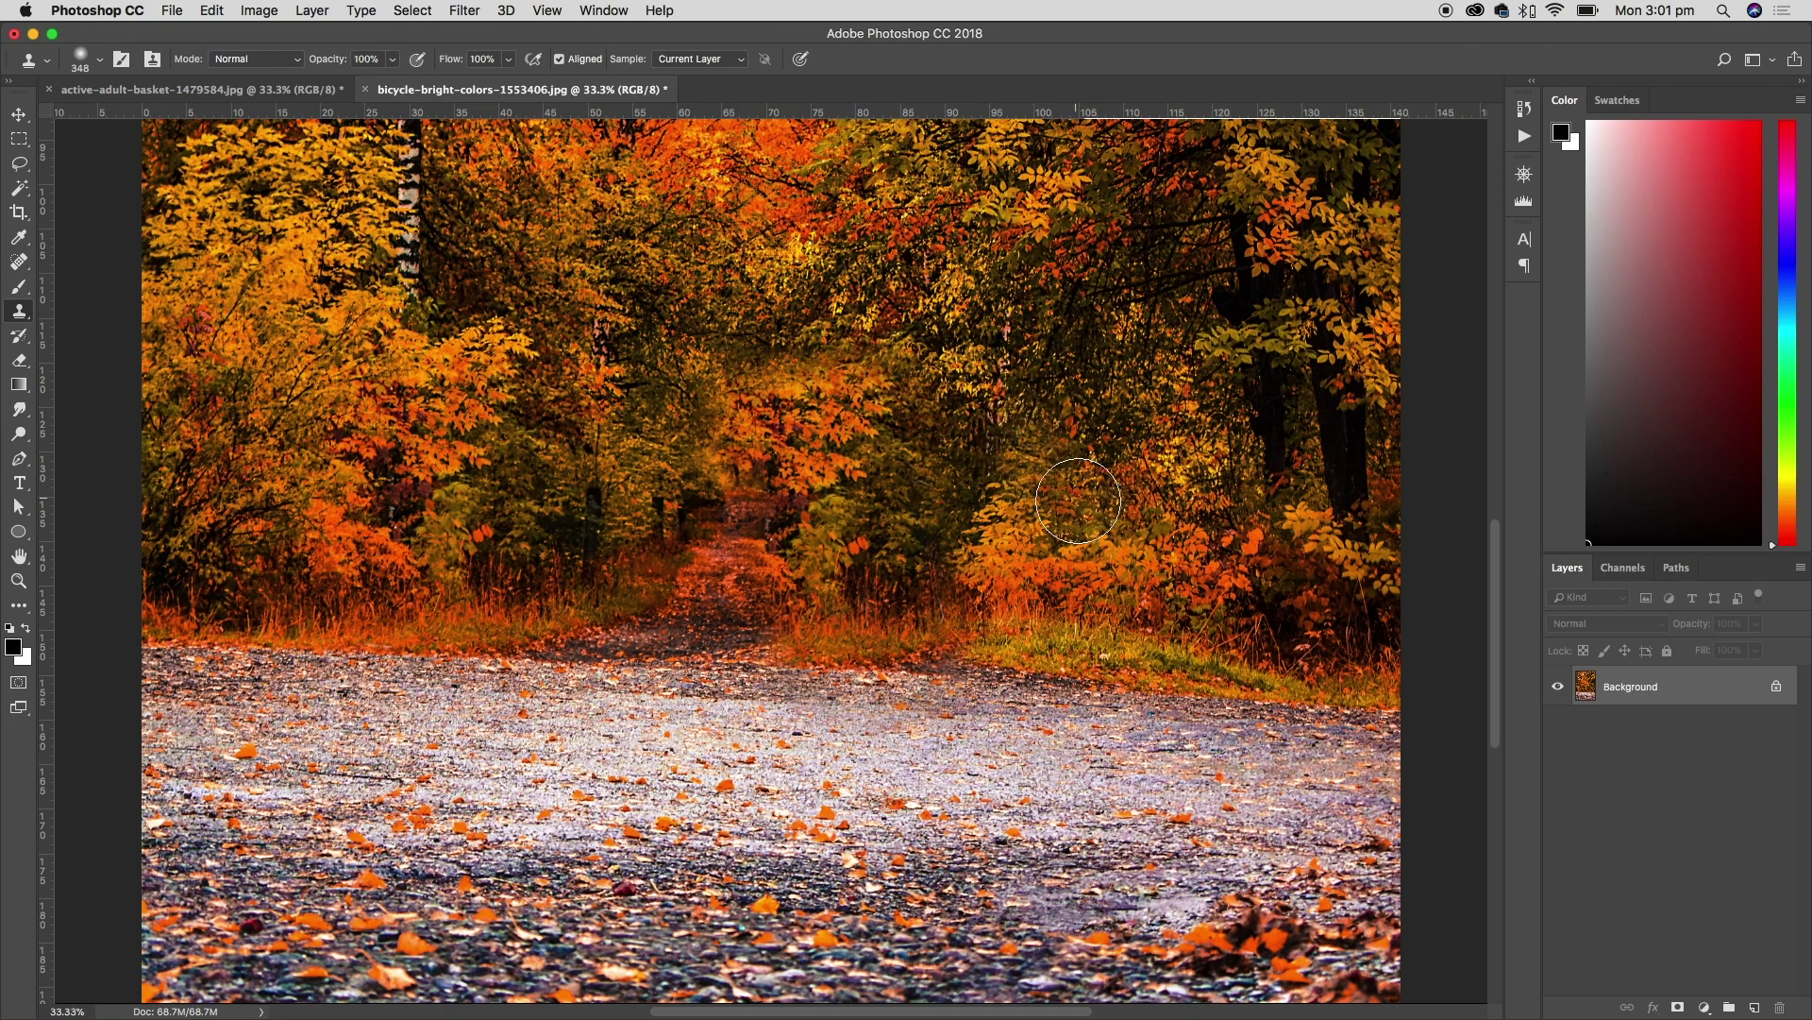
pyautogui.keyDown('alt'); pyautogui.click(1093, 507); pyautogui.keyUp('alt')
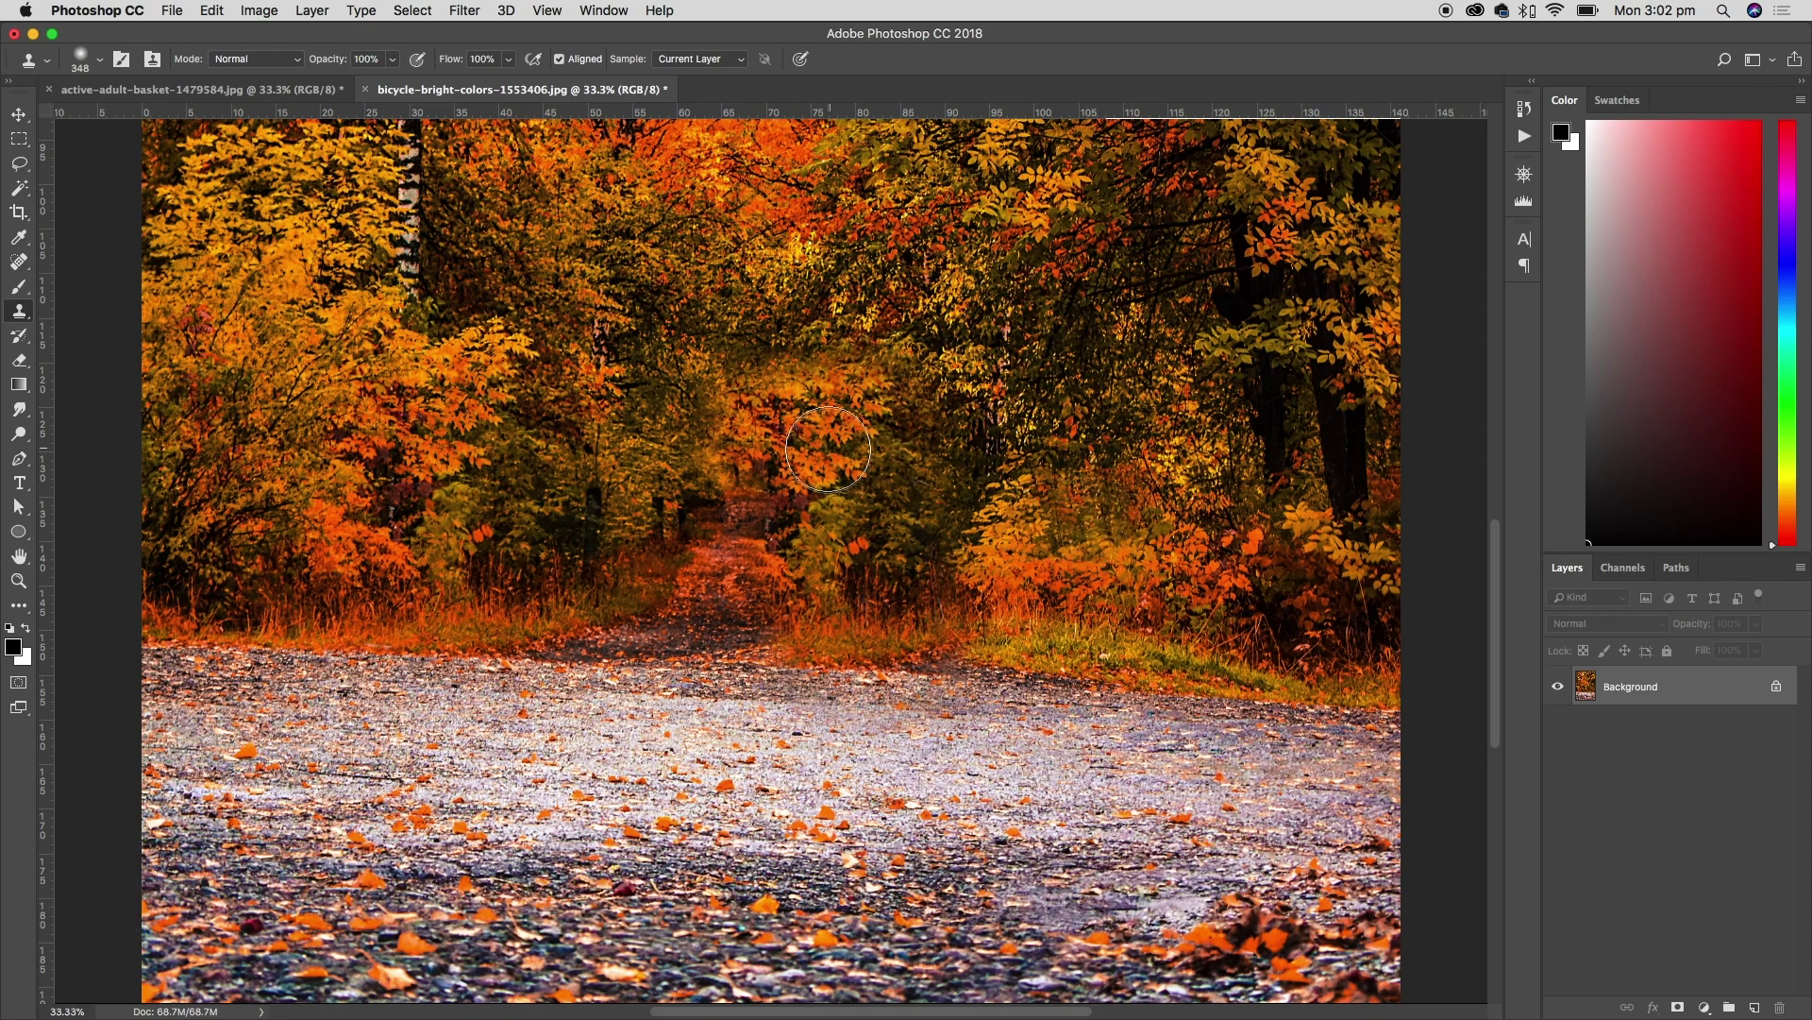
pyautogui.moveTo(839, 426)
pyautogui.mouseDown()
pyautogui.moveTo(793, 402)
pyautogui.moveTo(859, 397)
pyautogui.moveTo(909, 422)
pyautogui.mouseUp()
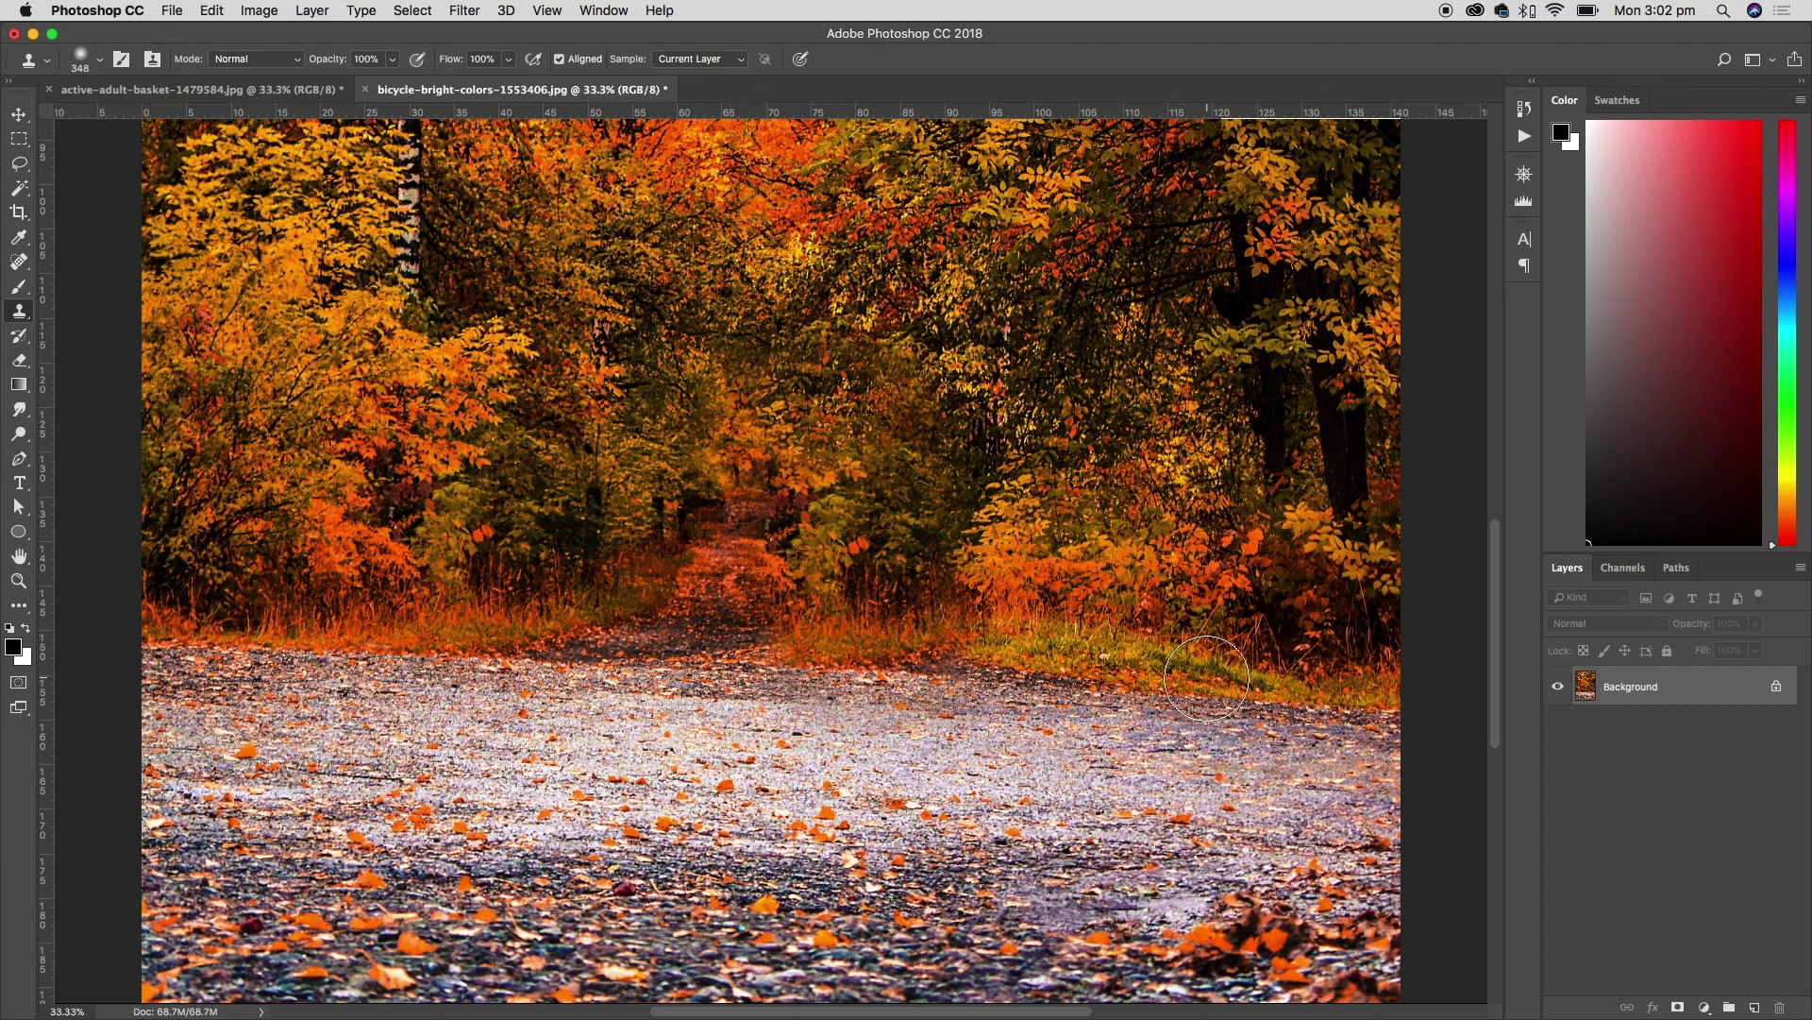
# Retouch the gravel edge beside the mouth of the path with the Clone Stamp, undoing the first stroke and repainting it
pyautogui.press('super+minus')
pyautogui.press('super+minus')
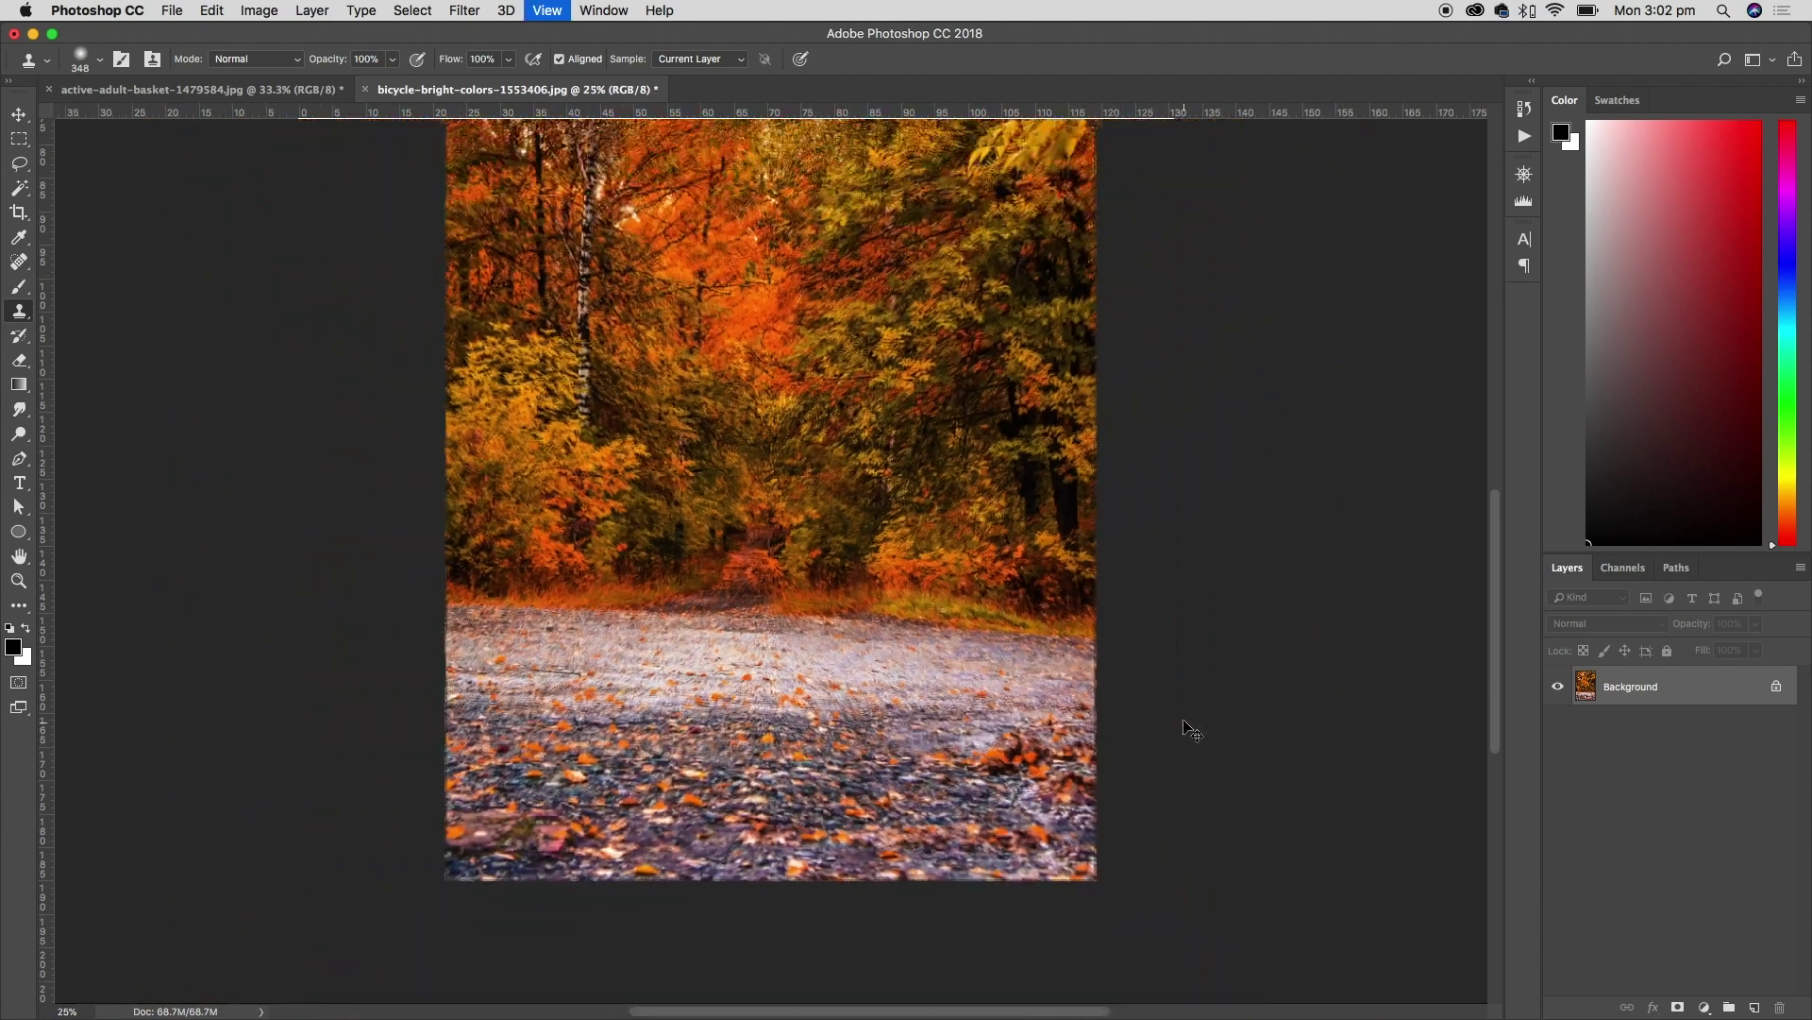
pyautogui.moveTo(777, 595)
pyautogui.mouseDown()
pyautogui.moveTo(895, 599)
pyautogui.moveTo(787, 590)
pyautogui.moveTo(891, 604)
pyautogui.moveTo(807, 596)
pyautogui.mouseUp()
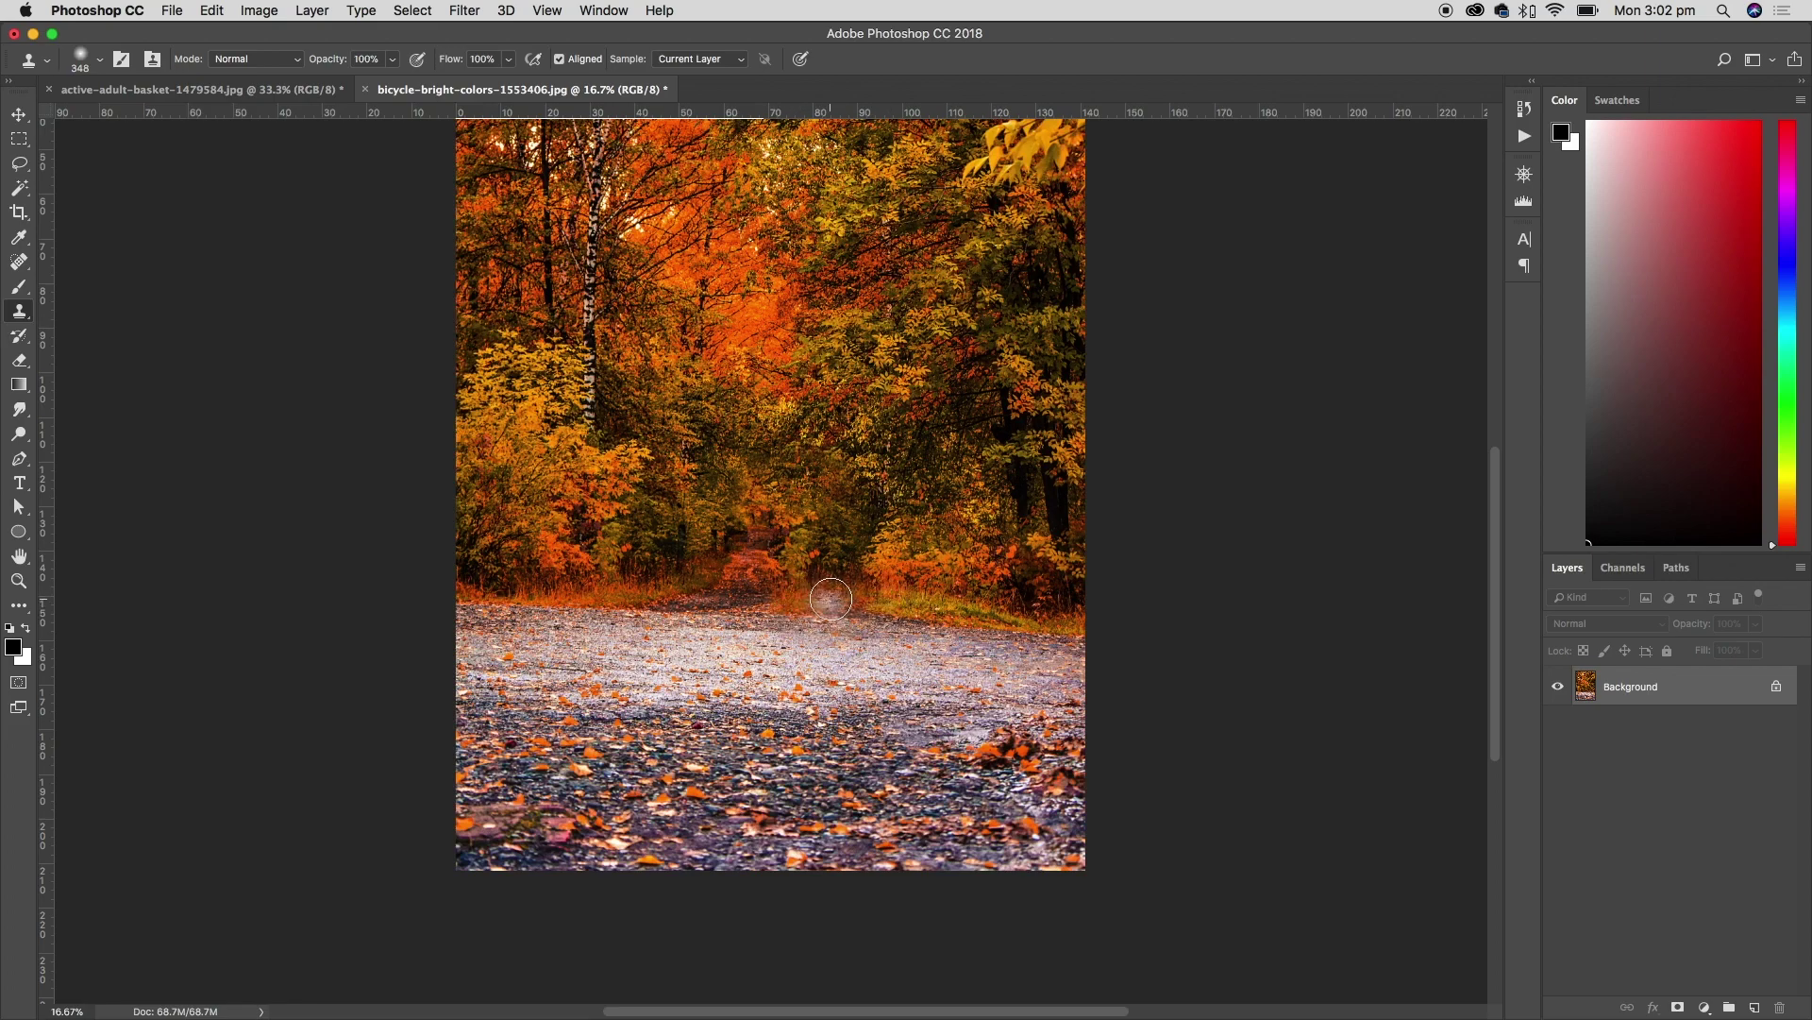
pyautogui.press('super+z')
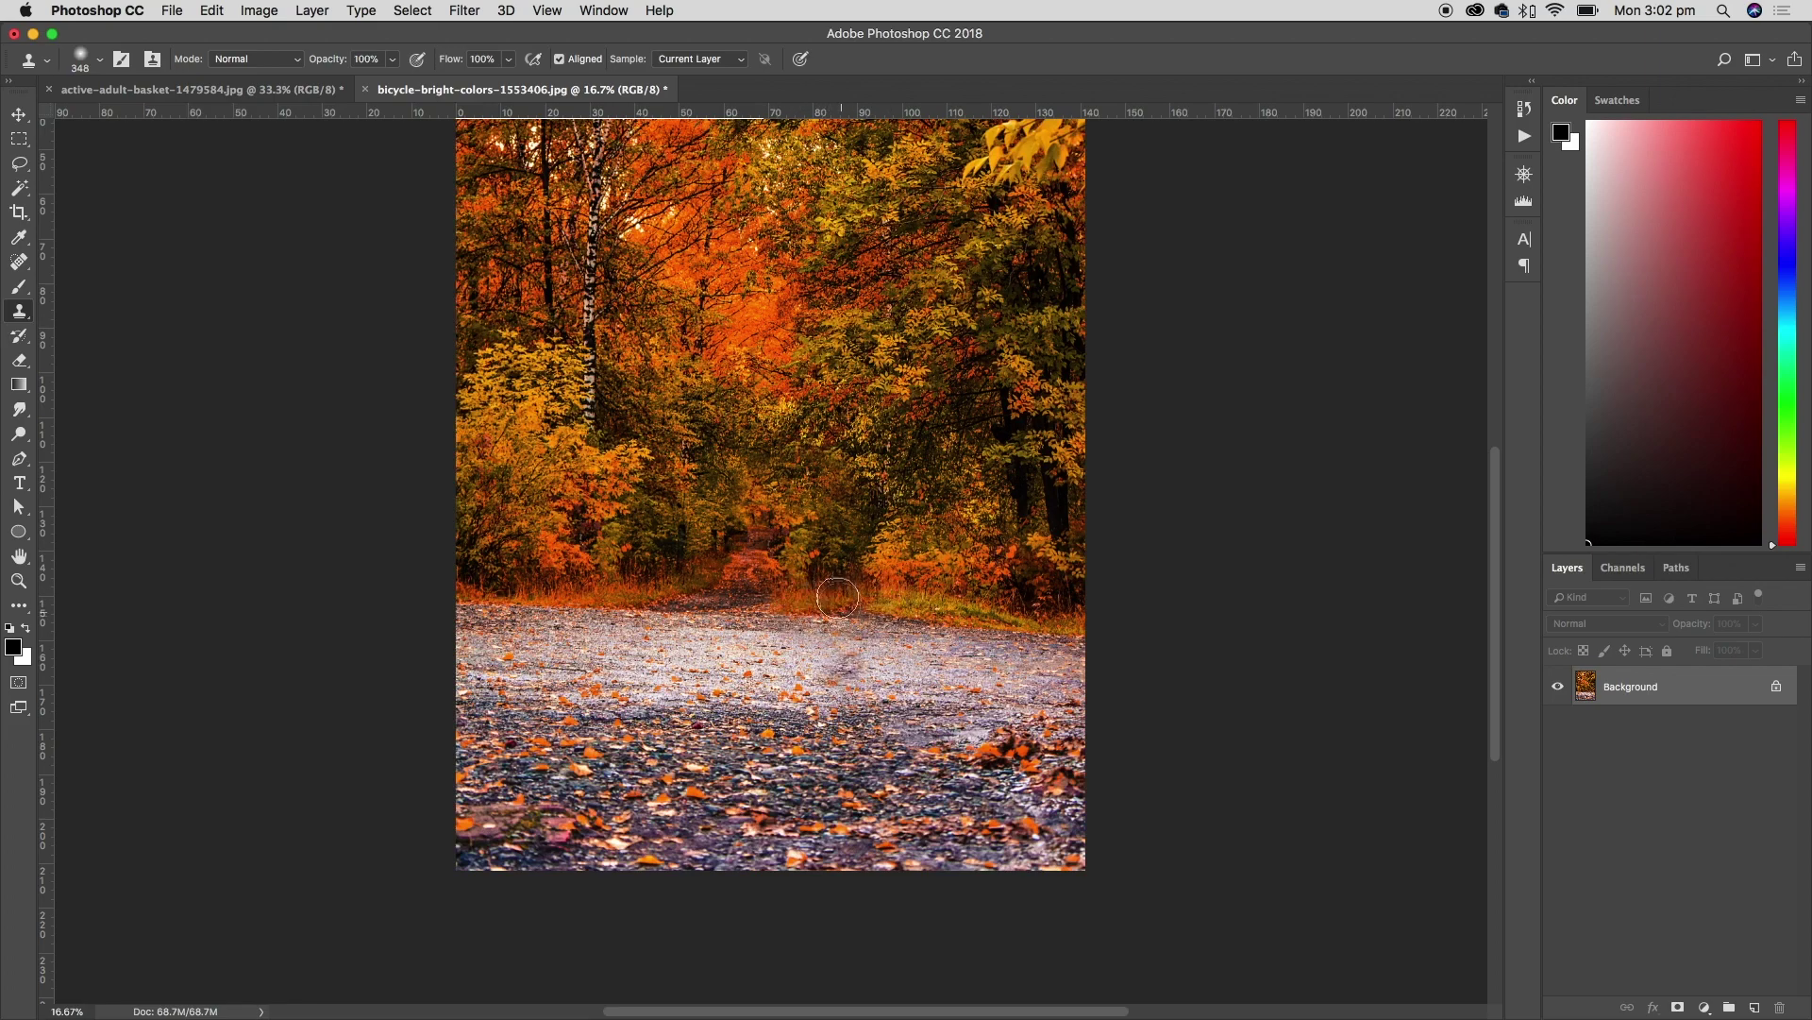
pyautogui.moveTo(826, 620); pyautogui.dragTo(845, 630)
pyautogui.press('super+plus')
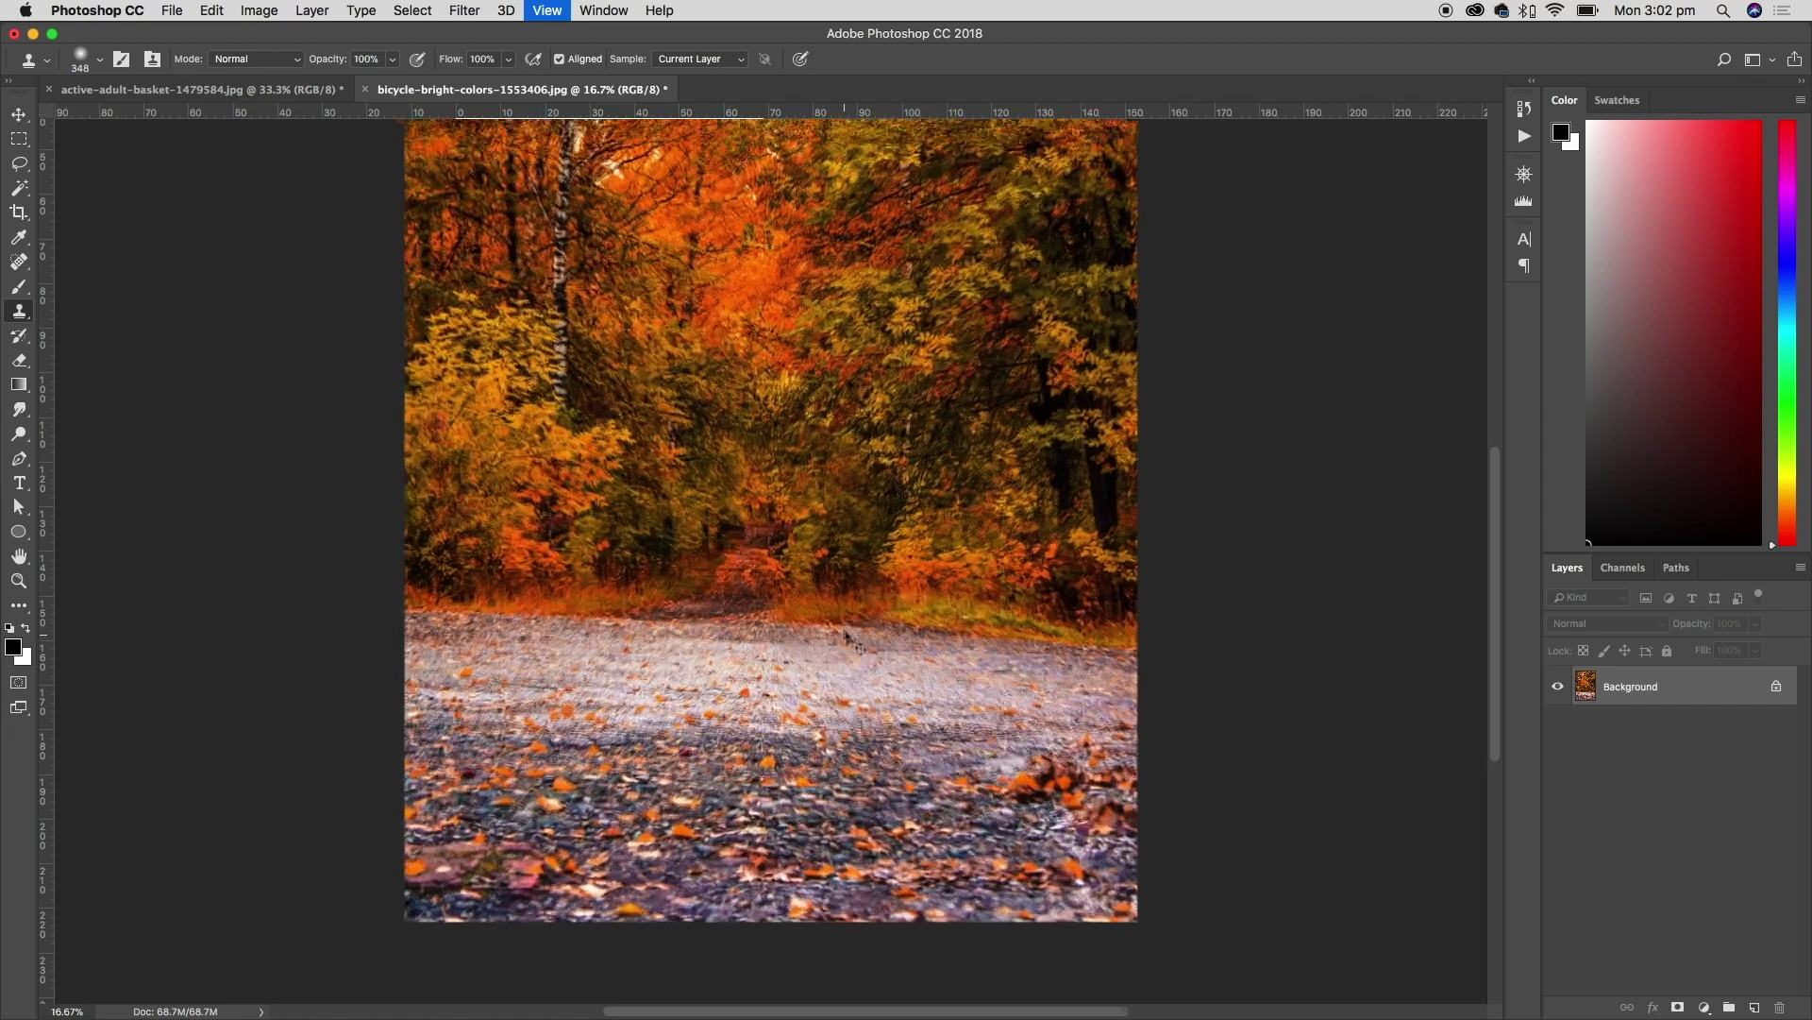
# Sample the white birch trunk and paint a full copy of it over the foliage on the opposite side of the path
pyautogui.moveTo(1497, 609); pyautogui.dragTo(1493, 530)
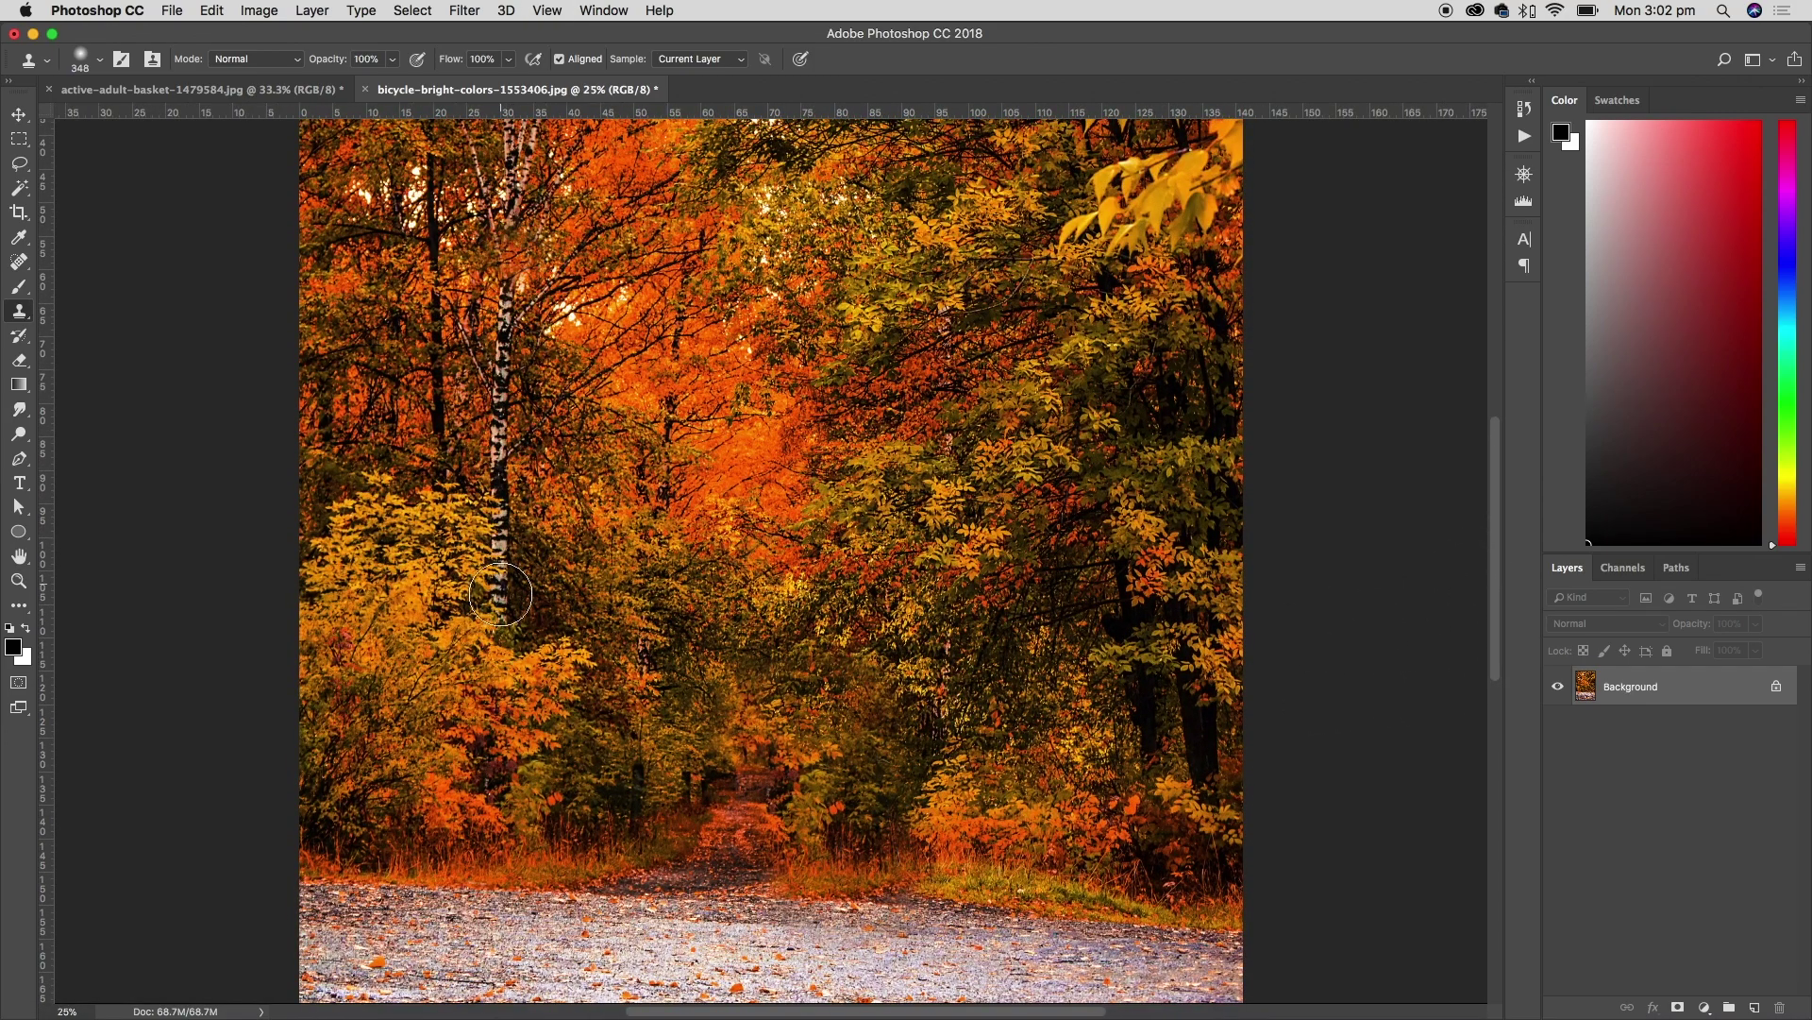
pyautogui.click(500, 594)
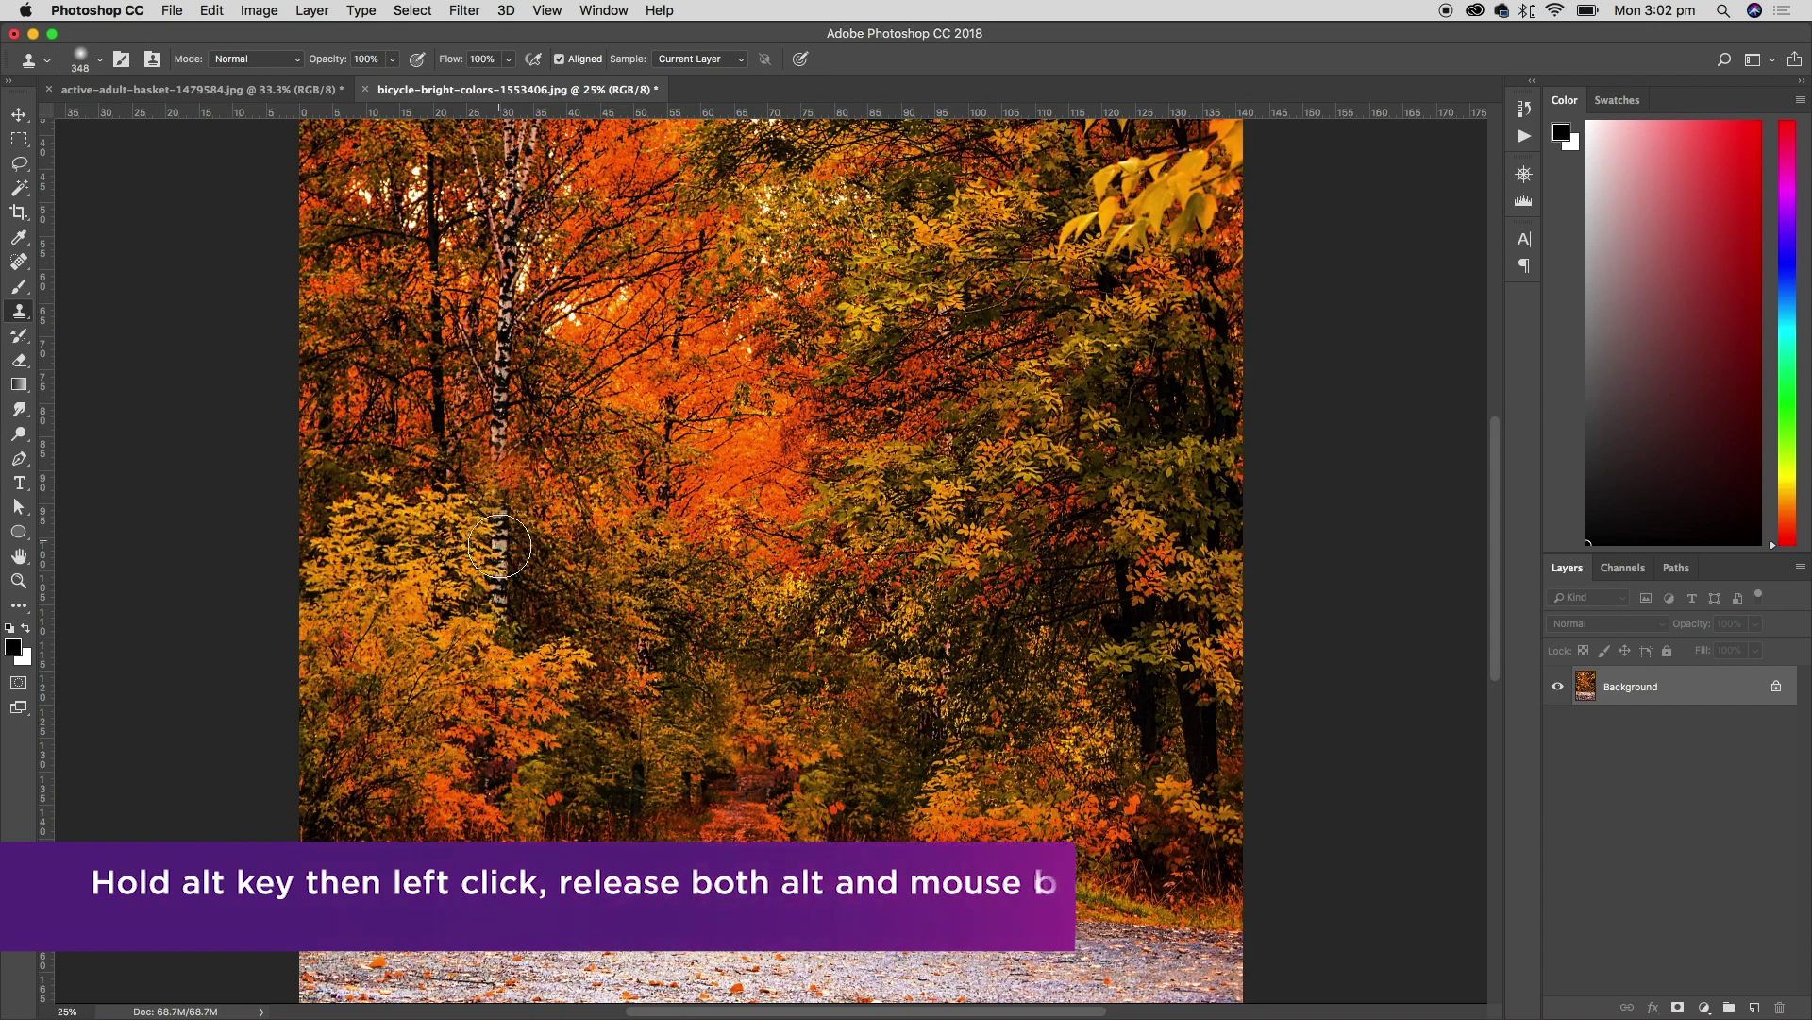
pyautogui.click(507, 303)
pyautogui.press('super+z')
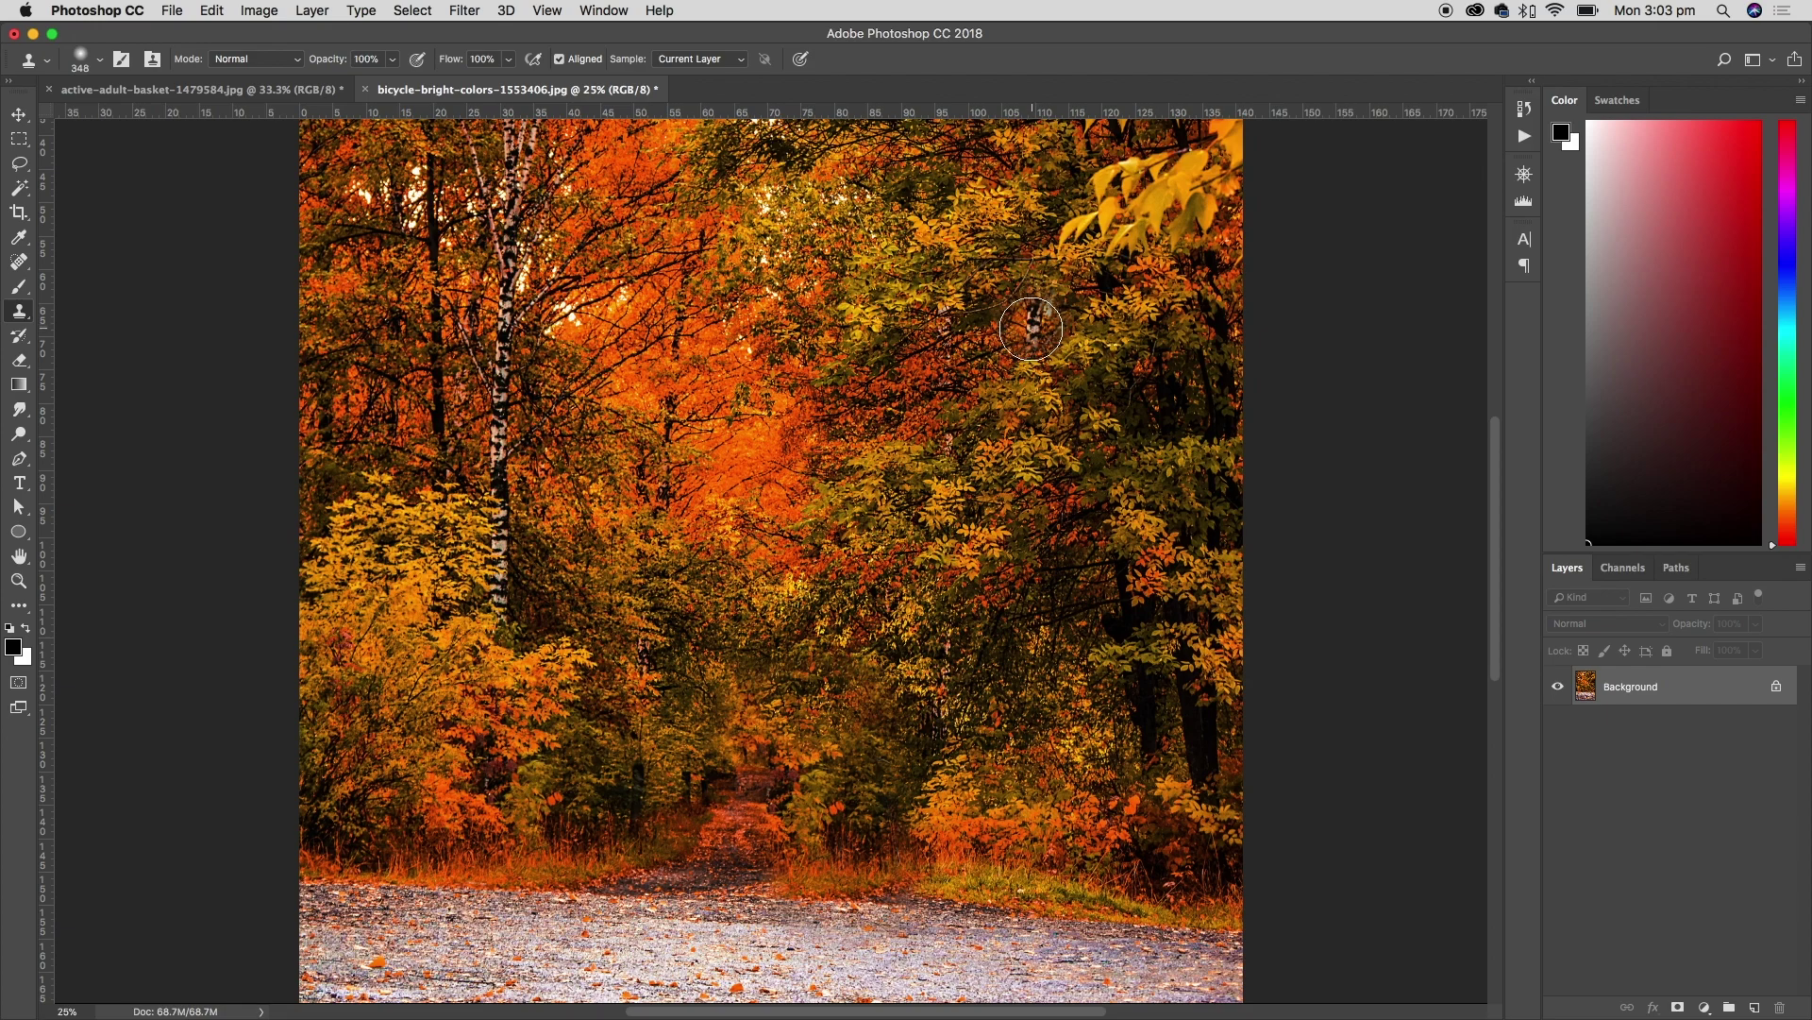
pyautogui.keyDown('alt'); pyautogui.click(1038, 280); pyautogui.keyUp('alt')
pyautogui.moveTo(1038, 281); pyautogui.dragTo(1032, 609)
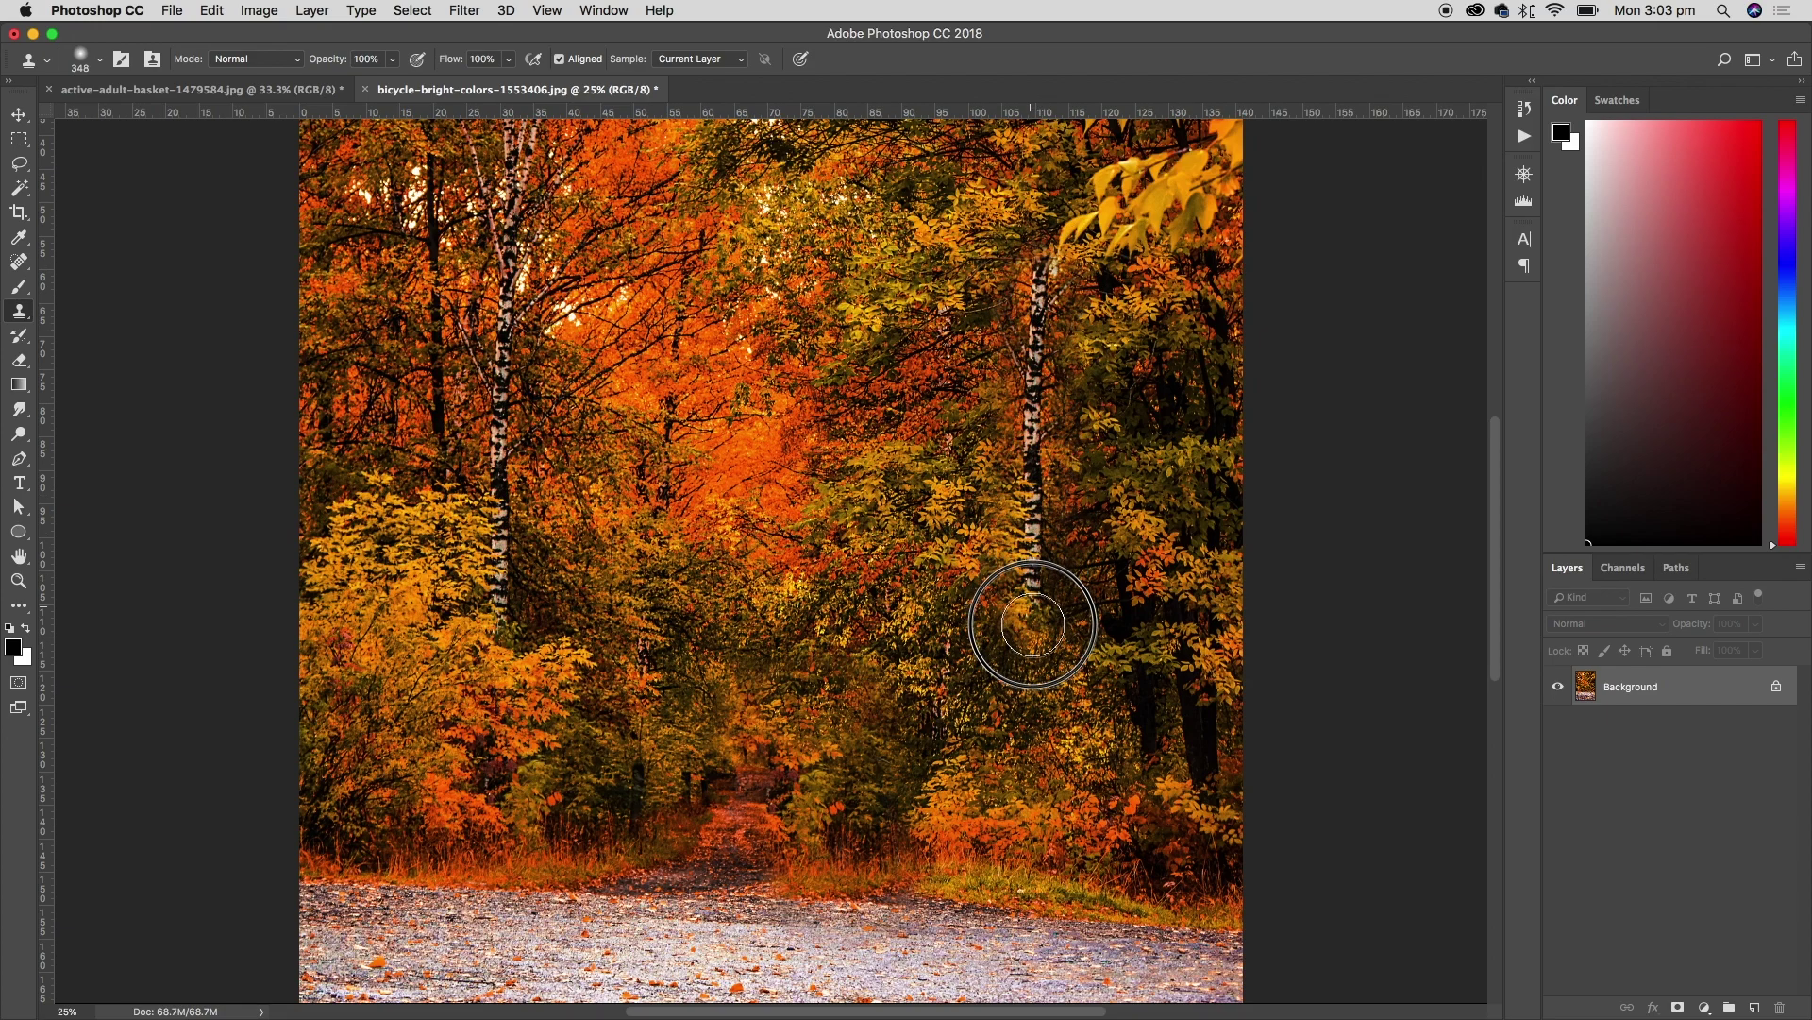
pyautogui.moveTo(1044, 306)
pyautogui.mouseDown()
pyautogui.moveTo(1069, 166)
pyautogui.moveTo(1065, 144)
pyautogui.moveTo(1061, 188)
pyautogui.moveTo(1046, 135)
pyautogui.moveTo(1052, 228)
pyautogui.moveTo(1025, 142)
pyautogui.moveTo(1043, 201)
pyautogui.mouseUp()
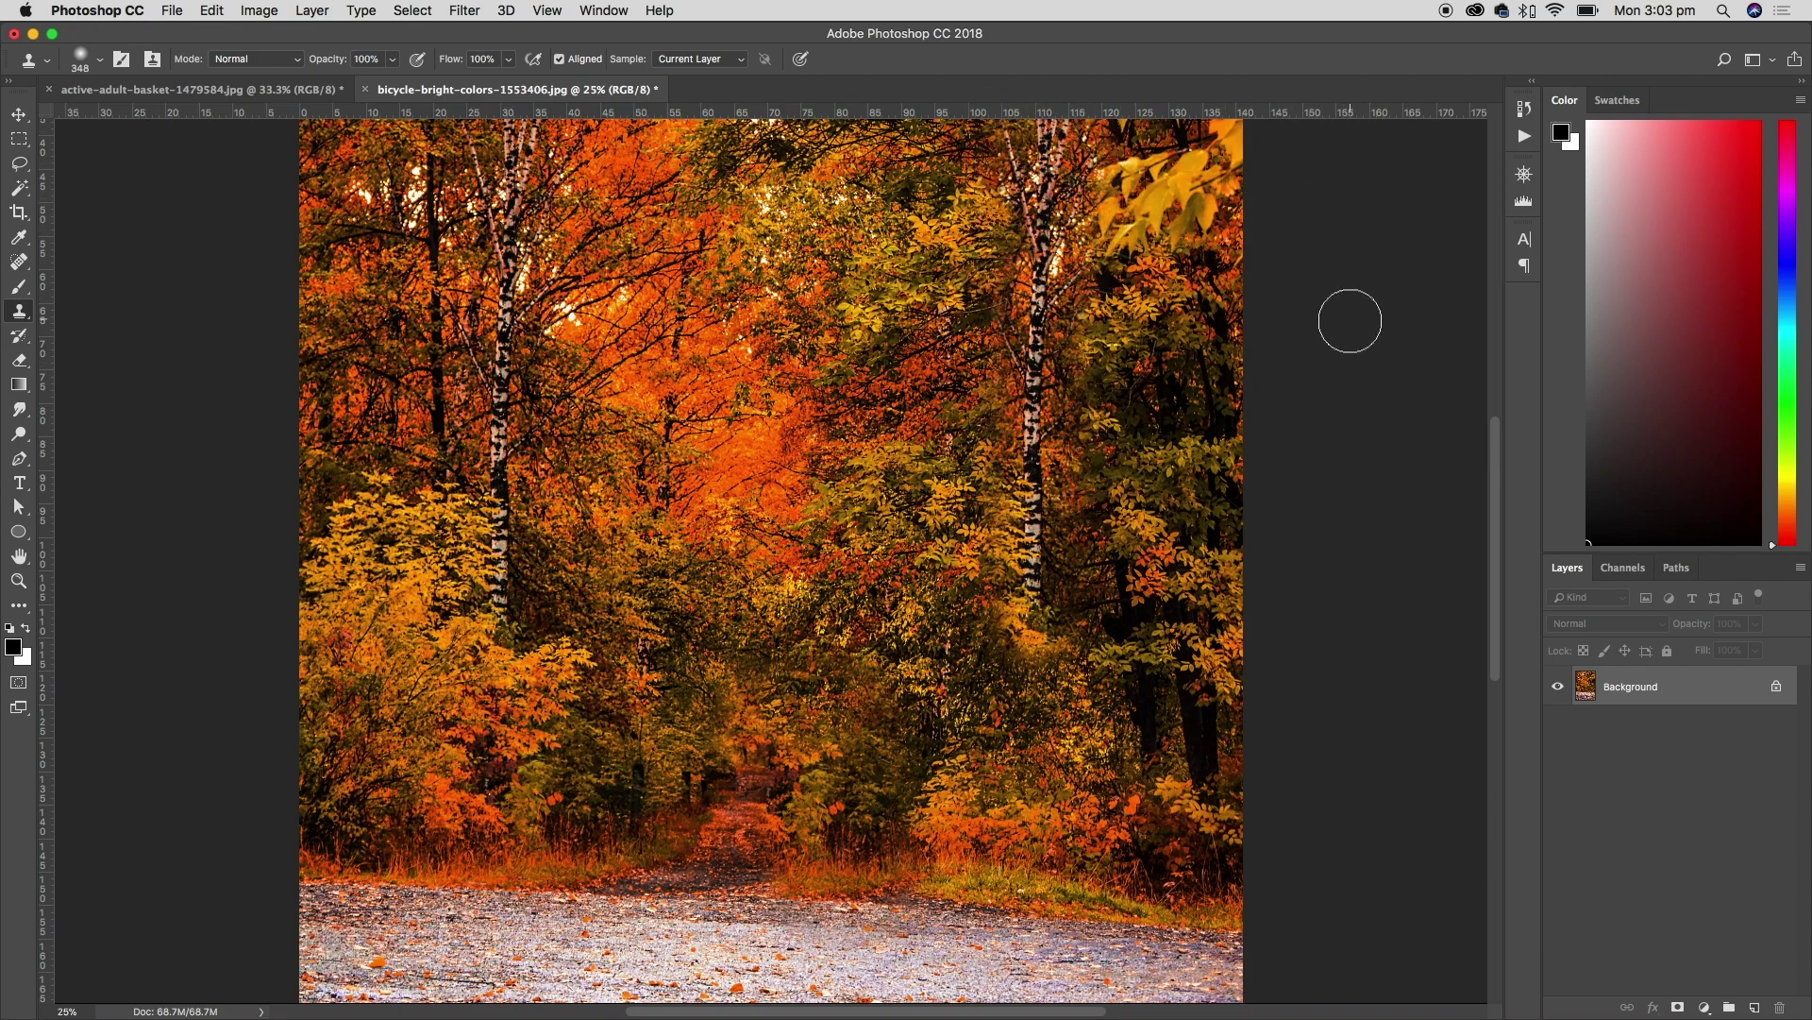
pyautogui.press('super+minus')
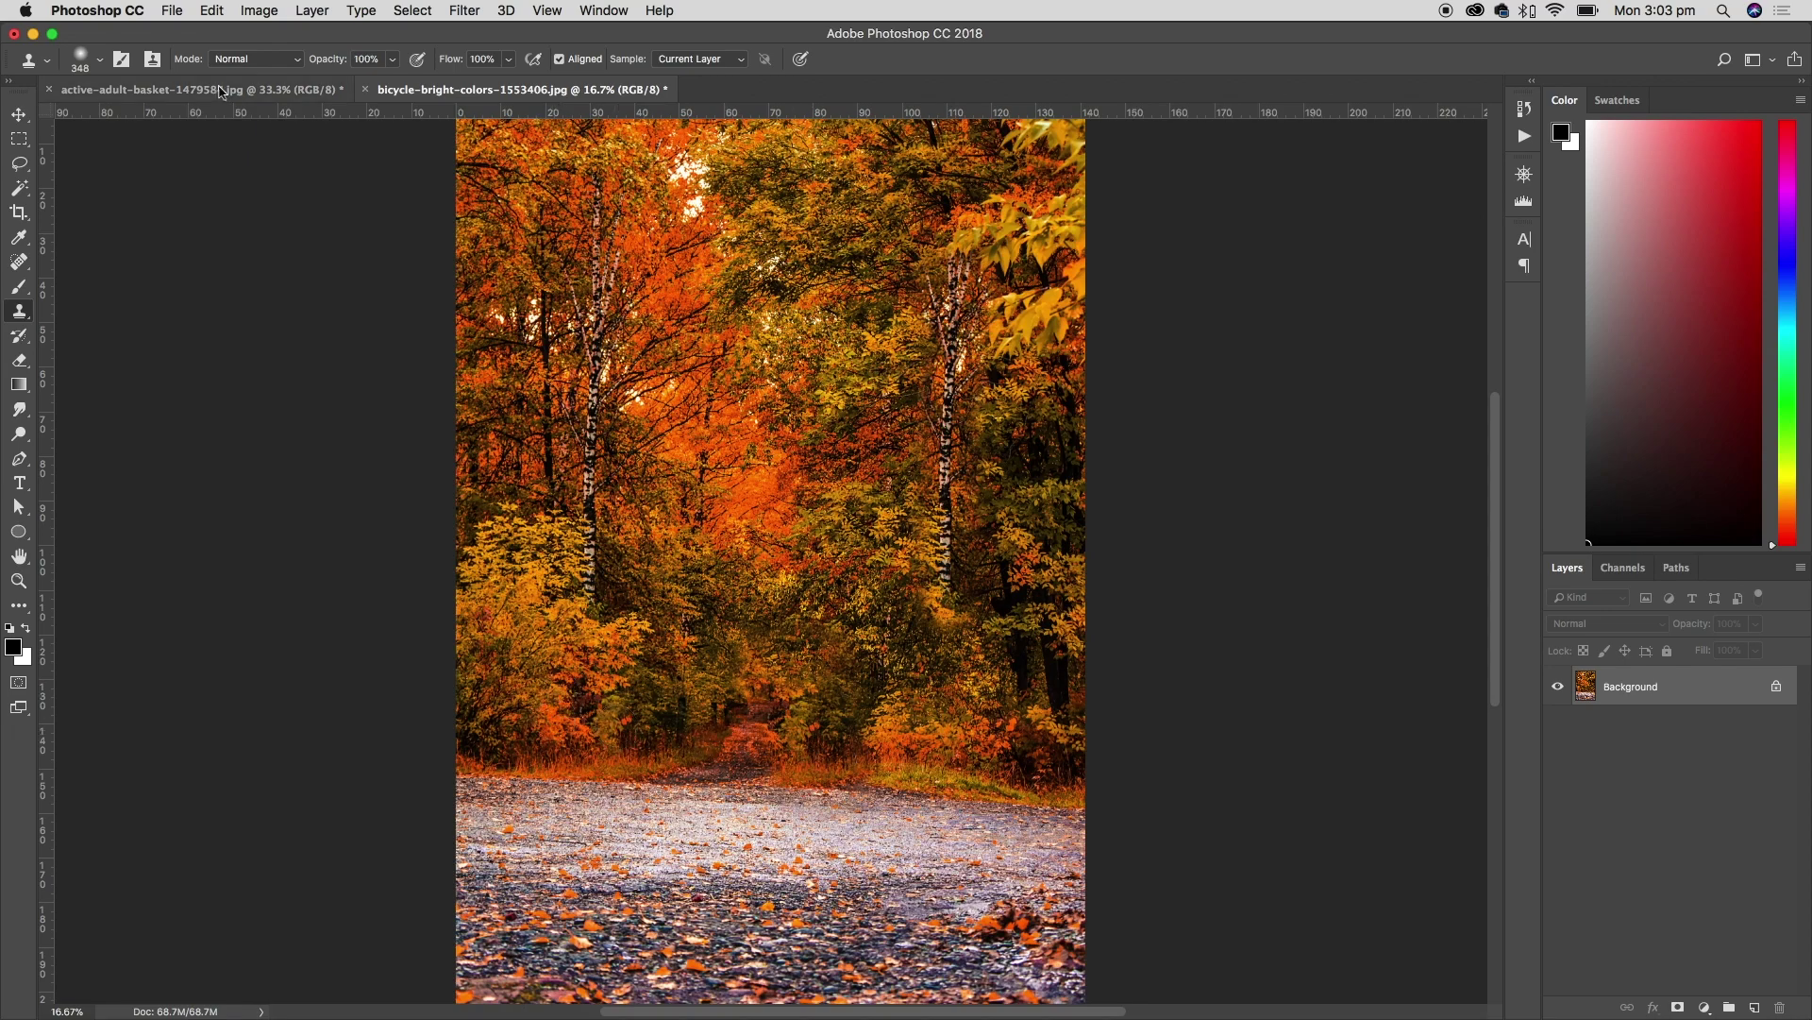
# Switch to the active-adult-basket-1479584.jpg photo and set the Clone Stamp brush size to 156 px
pyautogui.hotkey('ctrl', 'Tab')
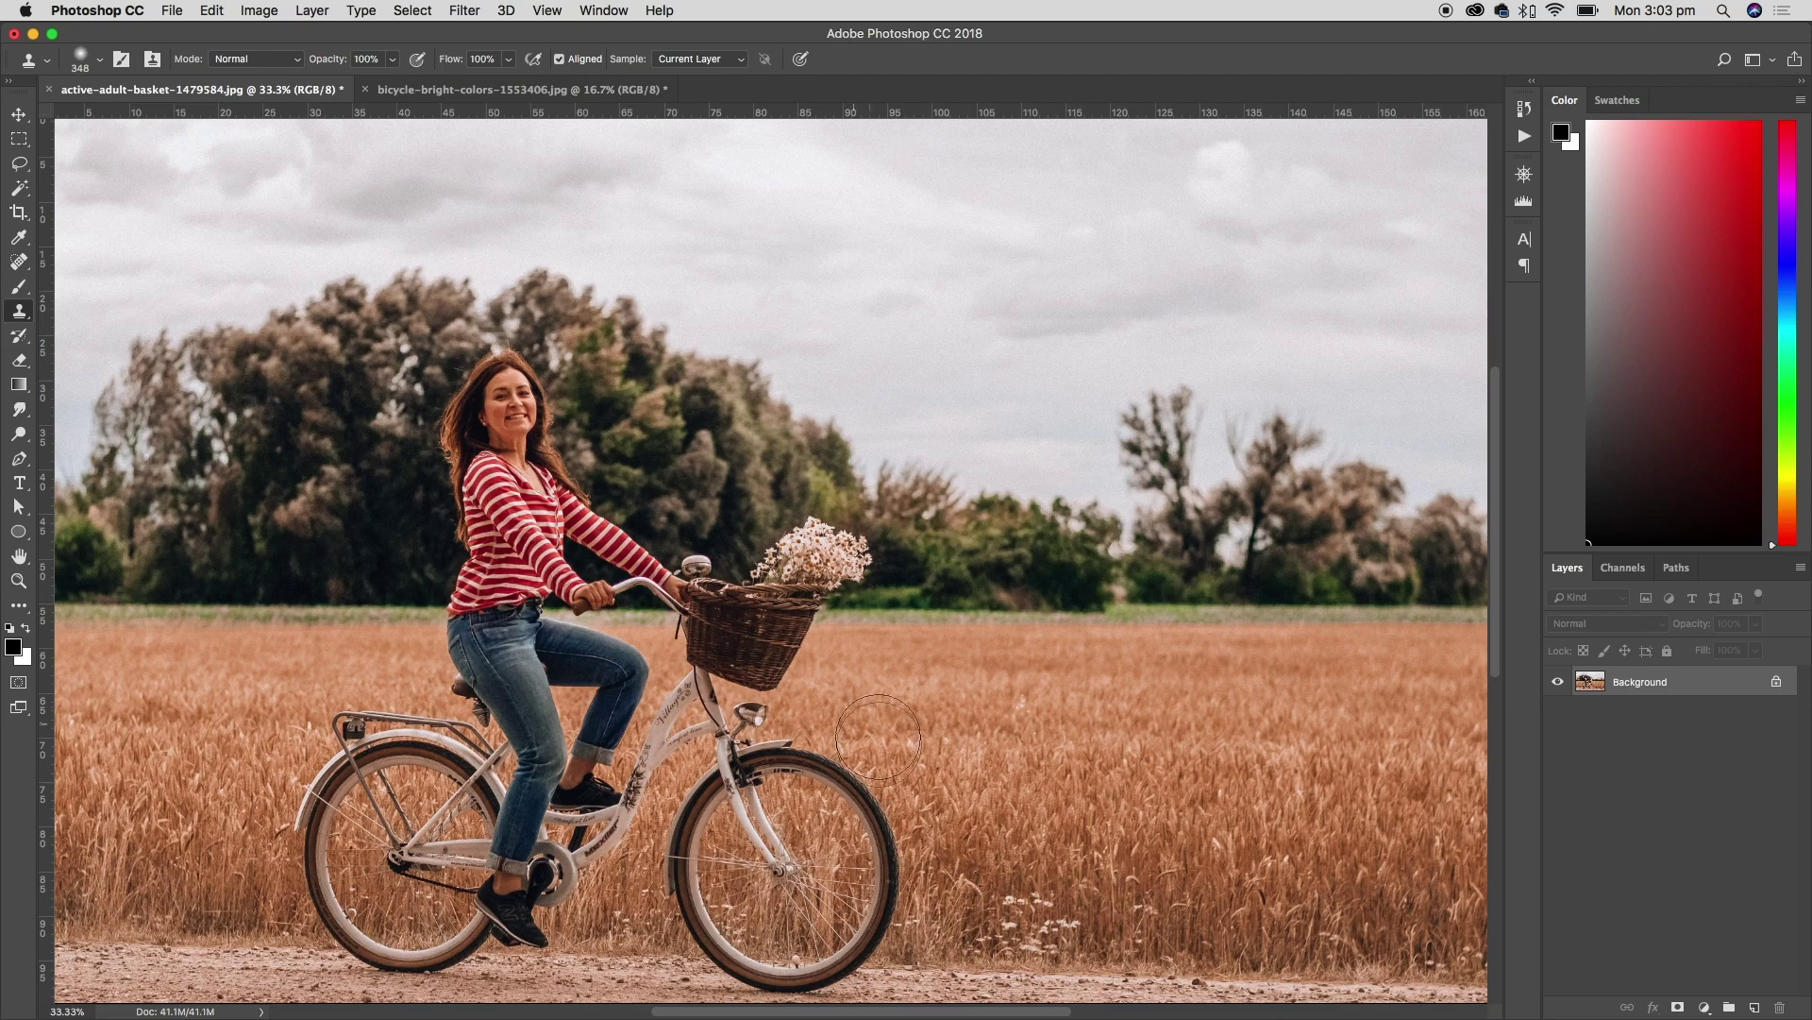
pyautogui.moveTo(798, 666); pyautogui.dragTo(828, 681)
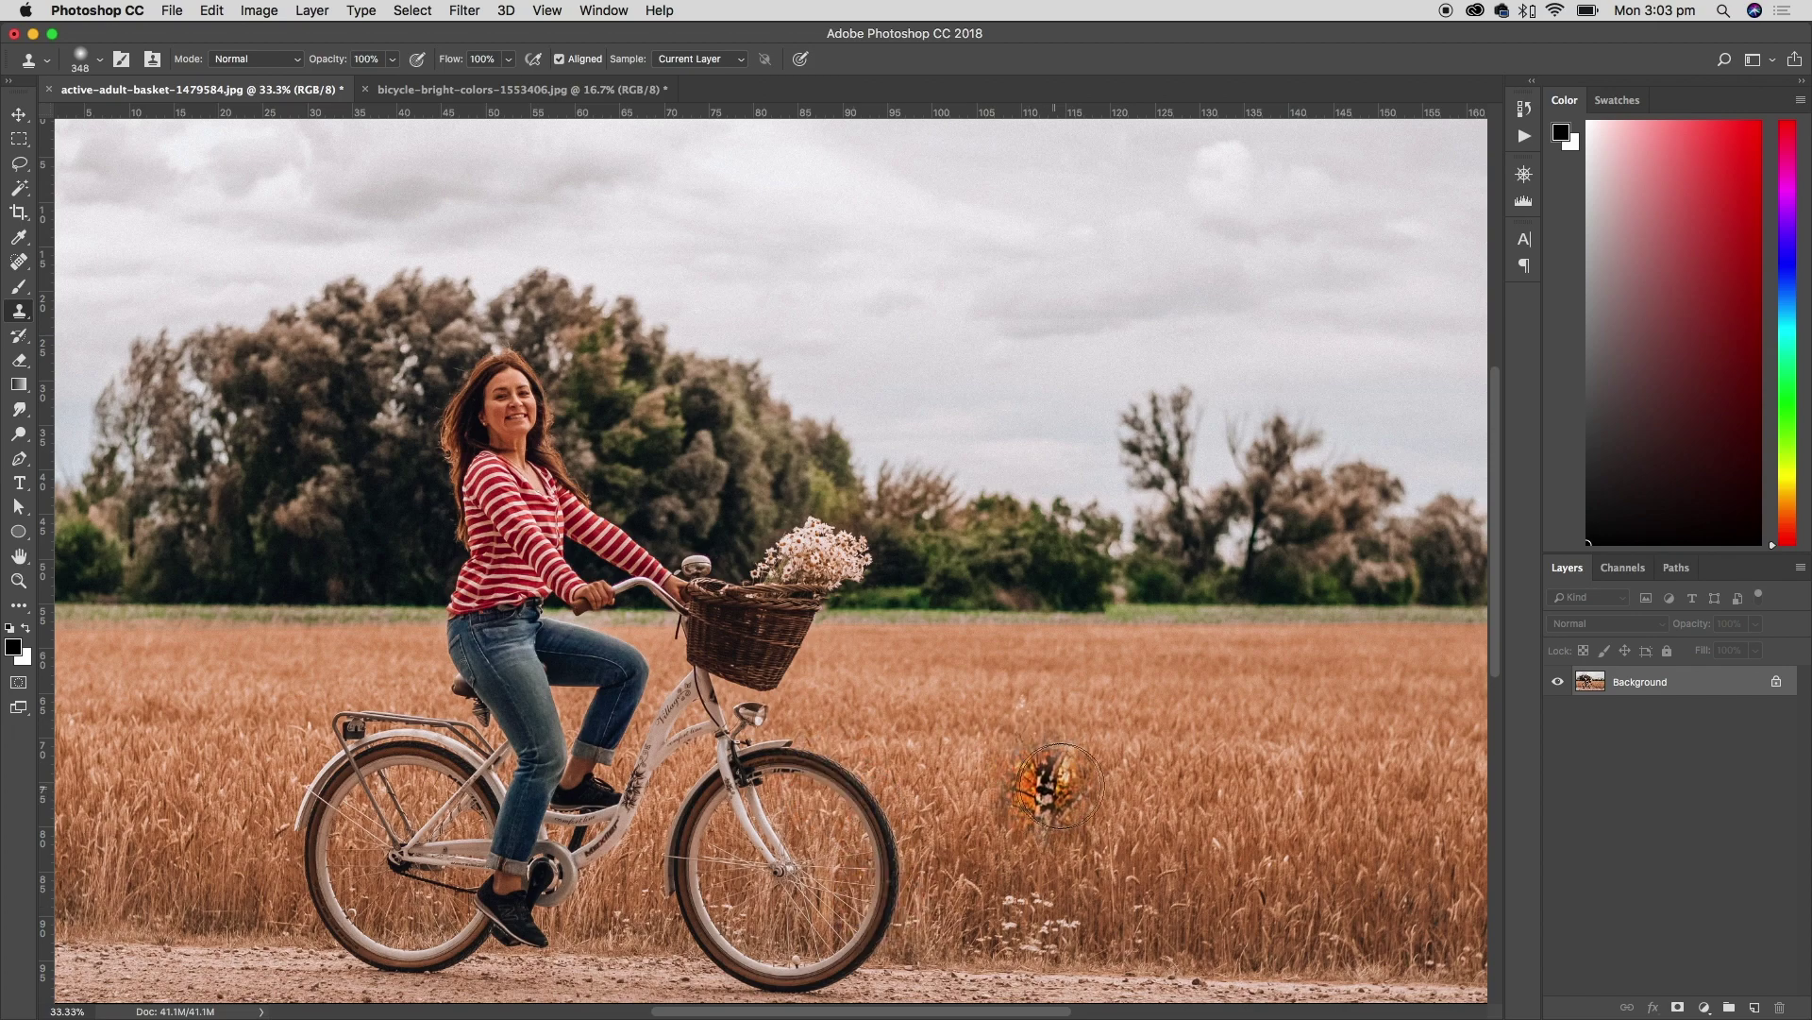
pyautogui.rightClick(1131, 782)
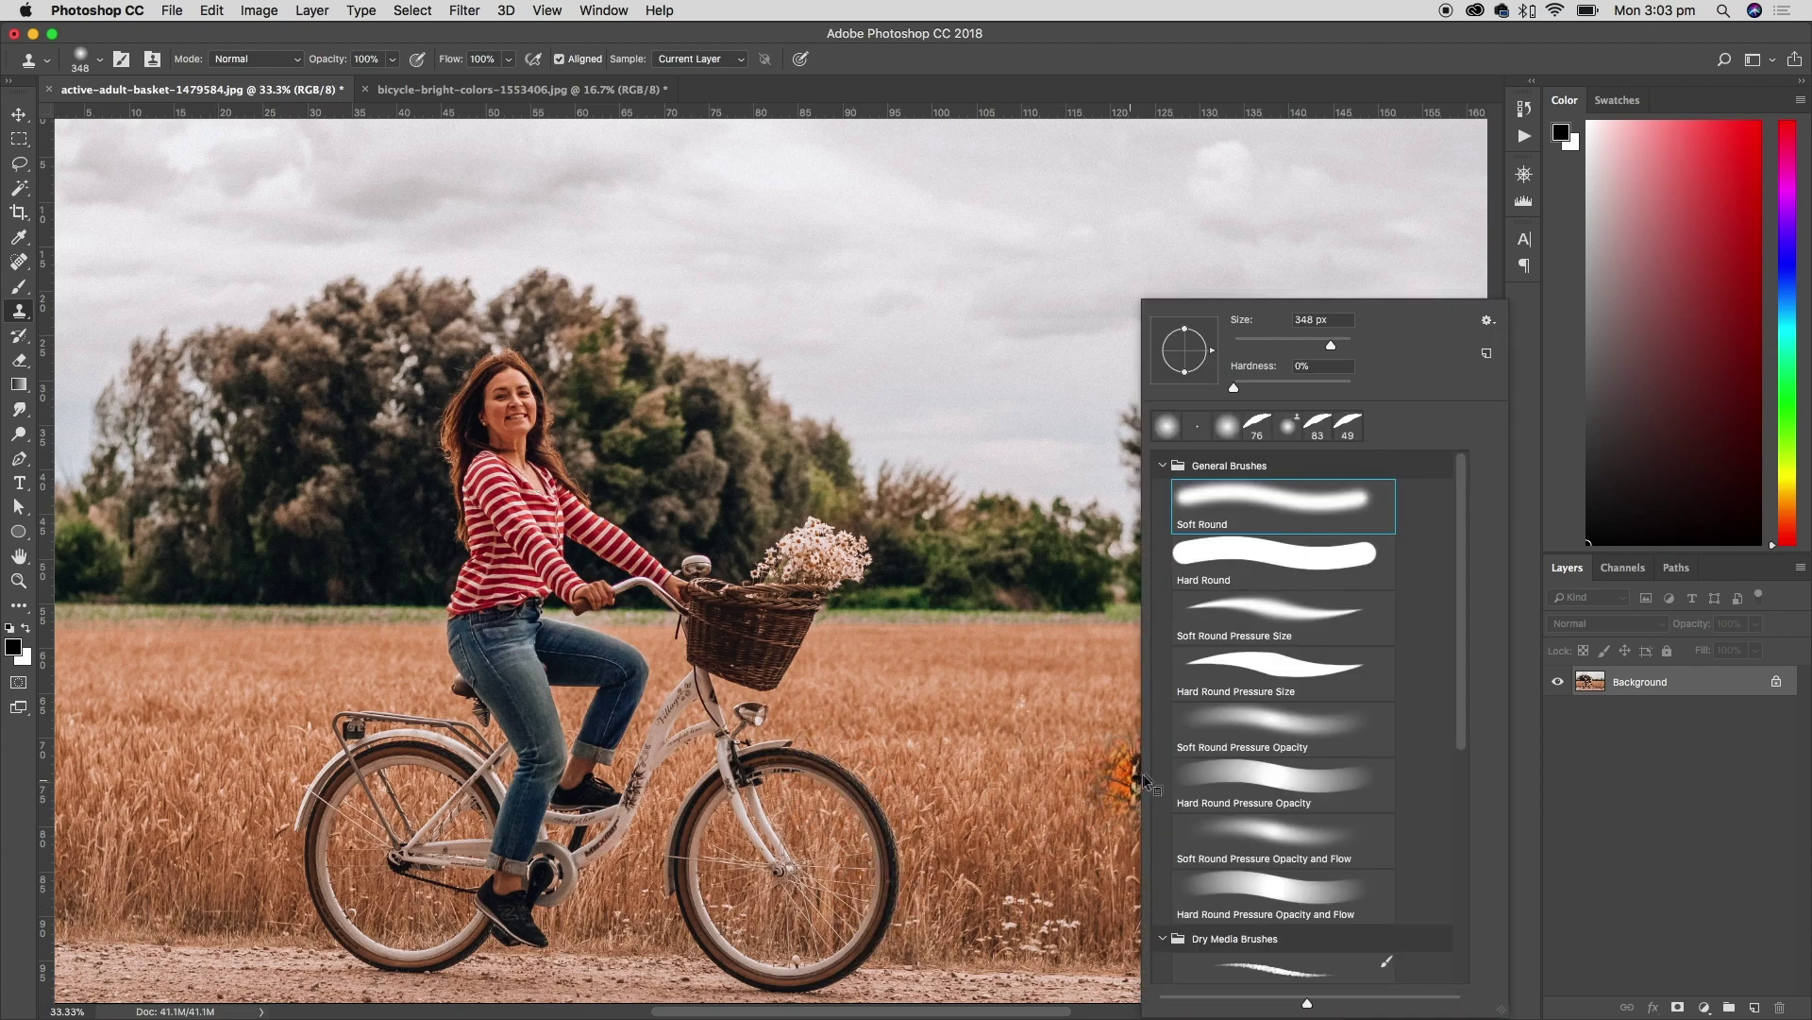
pyautogui.moveTo(1326, 345)
pyautogui.mouseDown()
pyautogui.moveTo(1292, 345)
pyautogui.moveTo(1310, 345)
pyautogui.mouseUp()
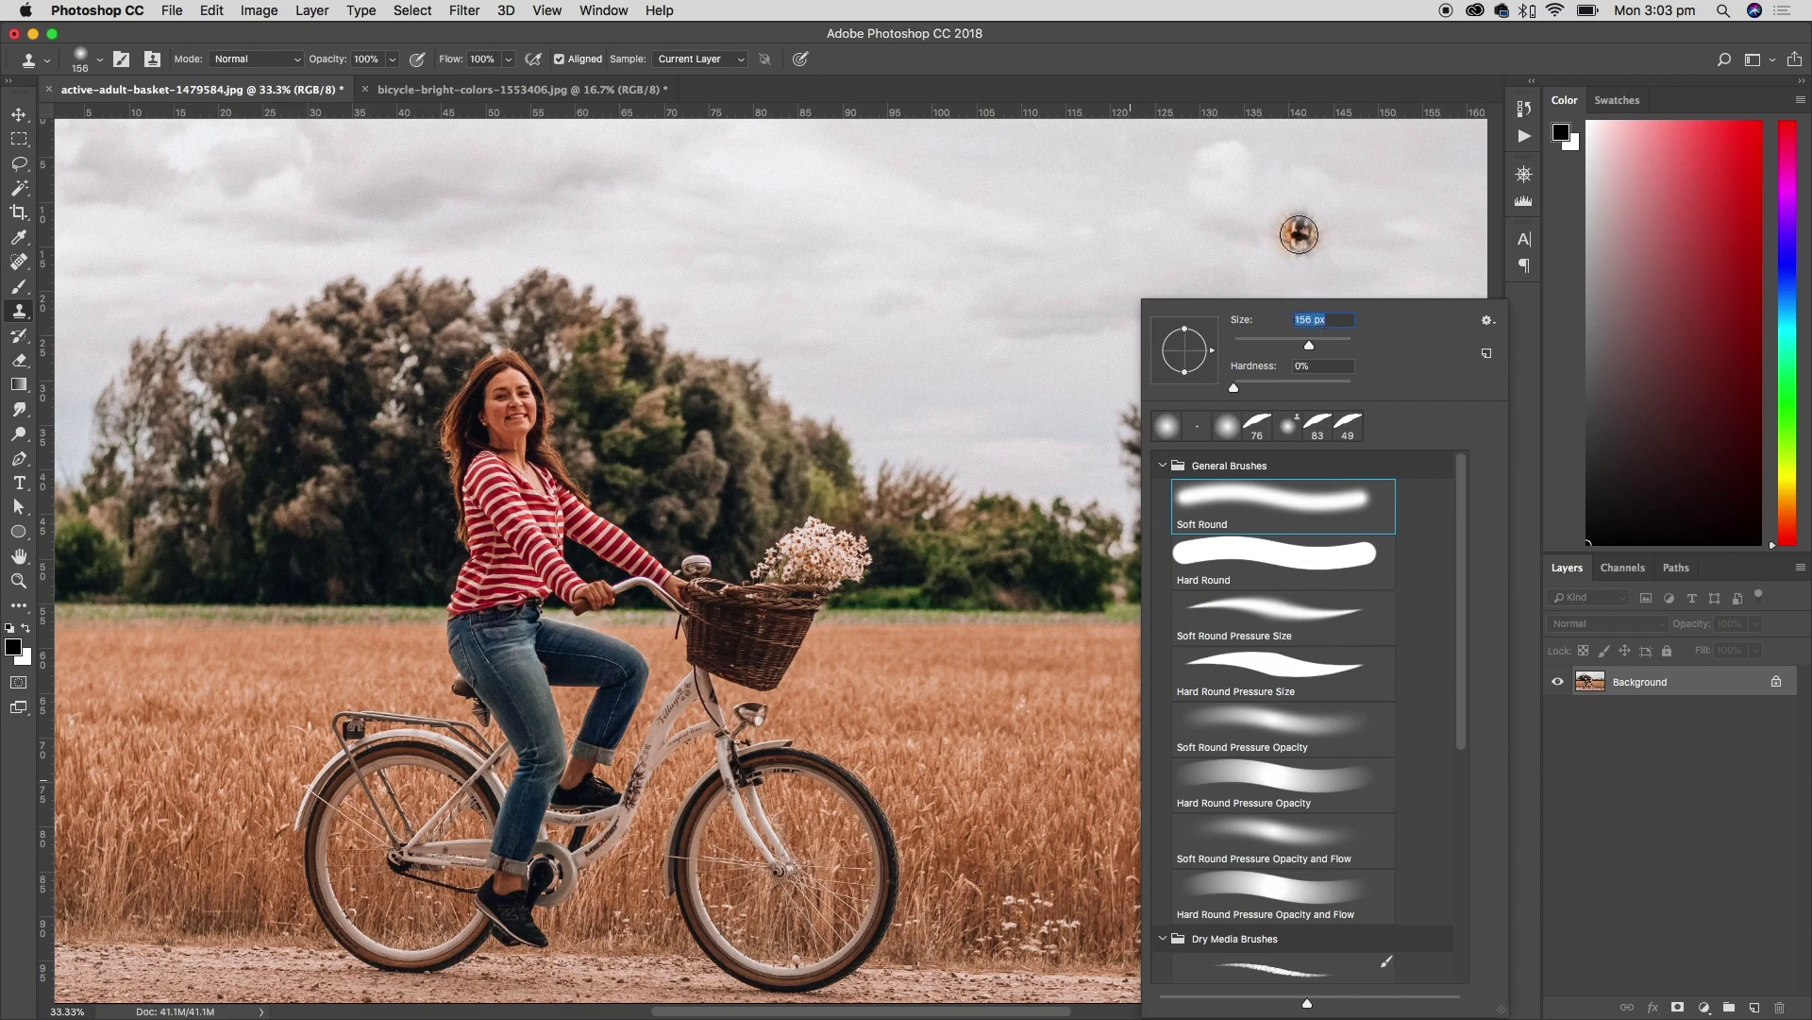
pyautogui.click(1077, 66)
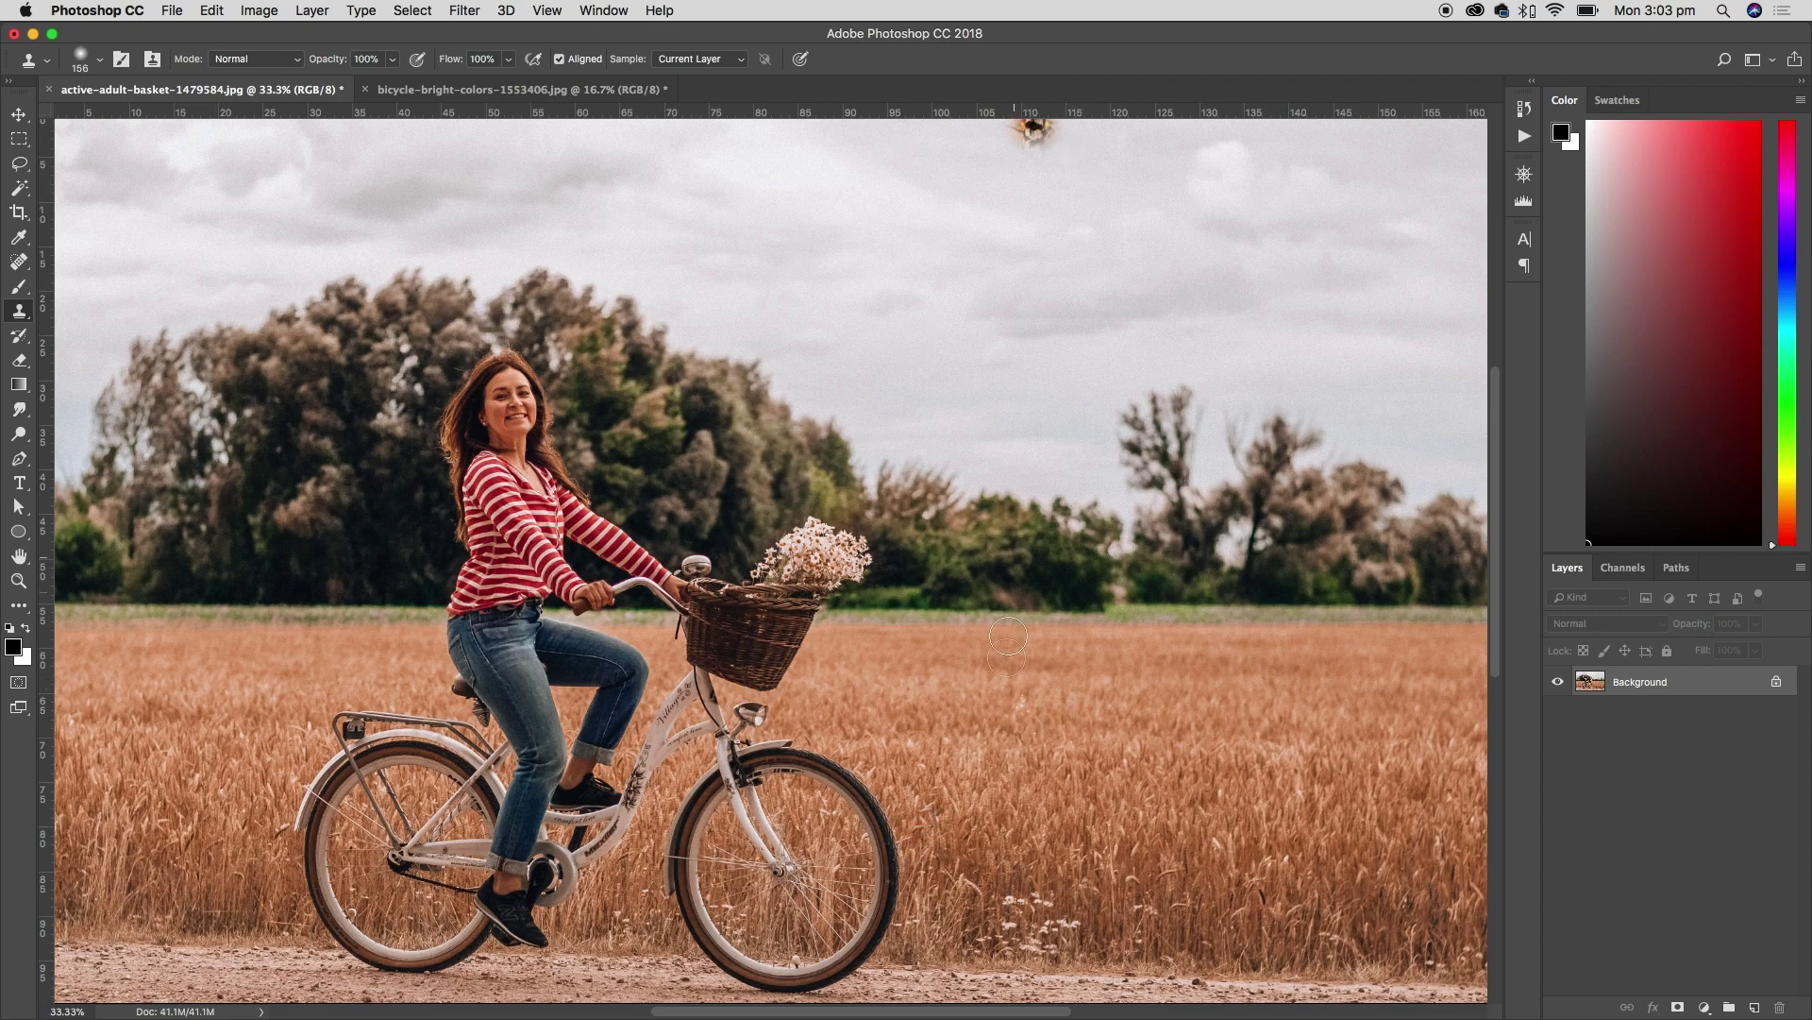
# Sample the wheat field as the clone source and paint it over the bicycle's entire front wheel
pyautogui.click(938, 776)
pyautogui.press('super+z')
pyautogui.keyDown('alt'); pyautogui.click(1071, 771); pyautogui.keyUp('alt')
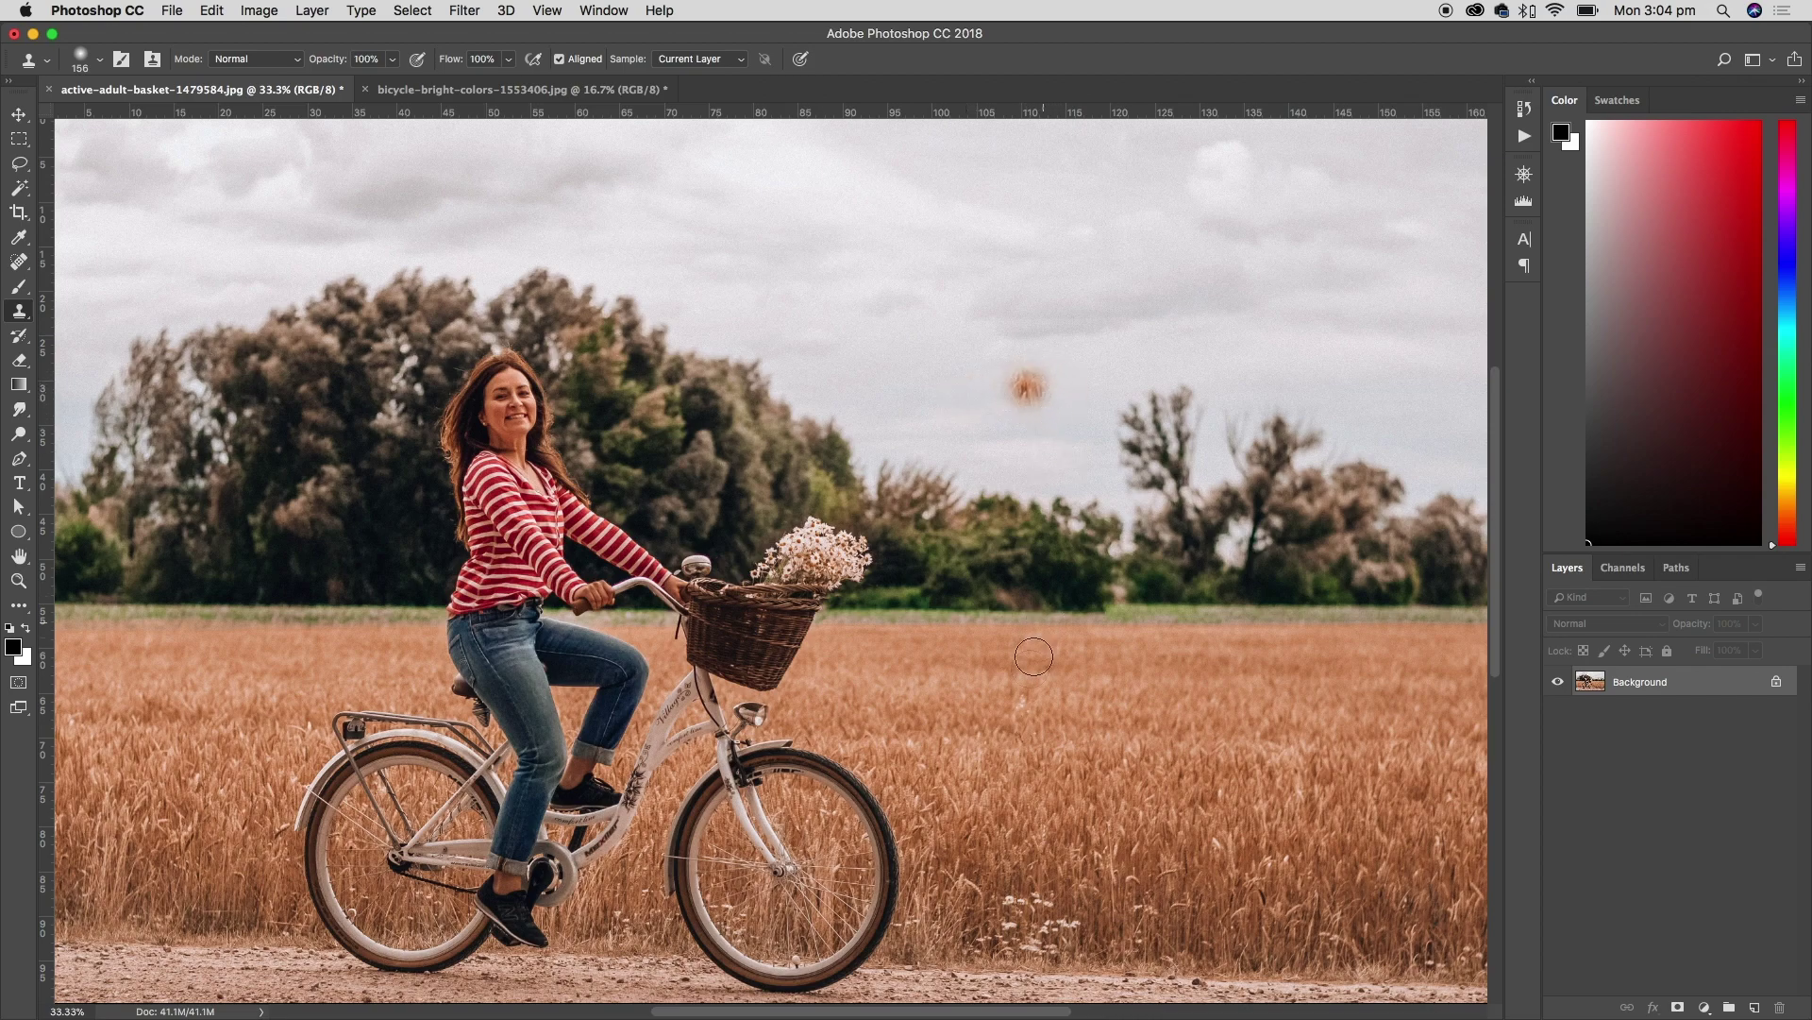
pyautogui.moveTo(805, 758)
pyautogui.mouseDown()
pyautogui.moveTo(885, 862)
pyautogui.moveTo(877, 915)
pyautogui.moveTo(882, 820)
pyautogui.moveTo(872, 805)
pyautogui.moveTo(875, 931)
pyautogui.moveTo(856, 947)
pyautogui.moveTo(817, 917)
pyautogui.moveTo(830, 865)
pyautogui.moveTo(769, 857)
pyautogui.moveTo(785, 828)
pyautogui.moveTo(757, 839)
pyautogui.moveTo(787, 805)
pyautogui.mouseUp()
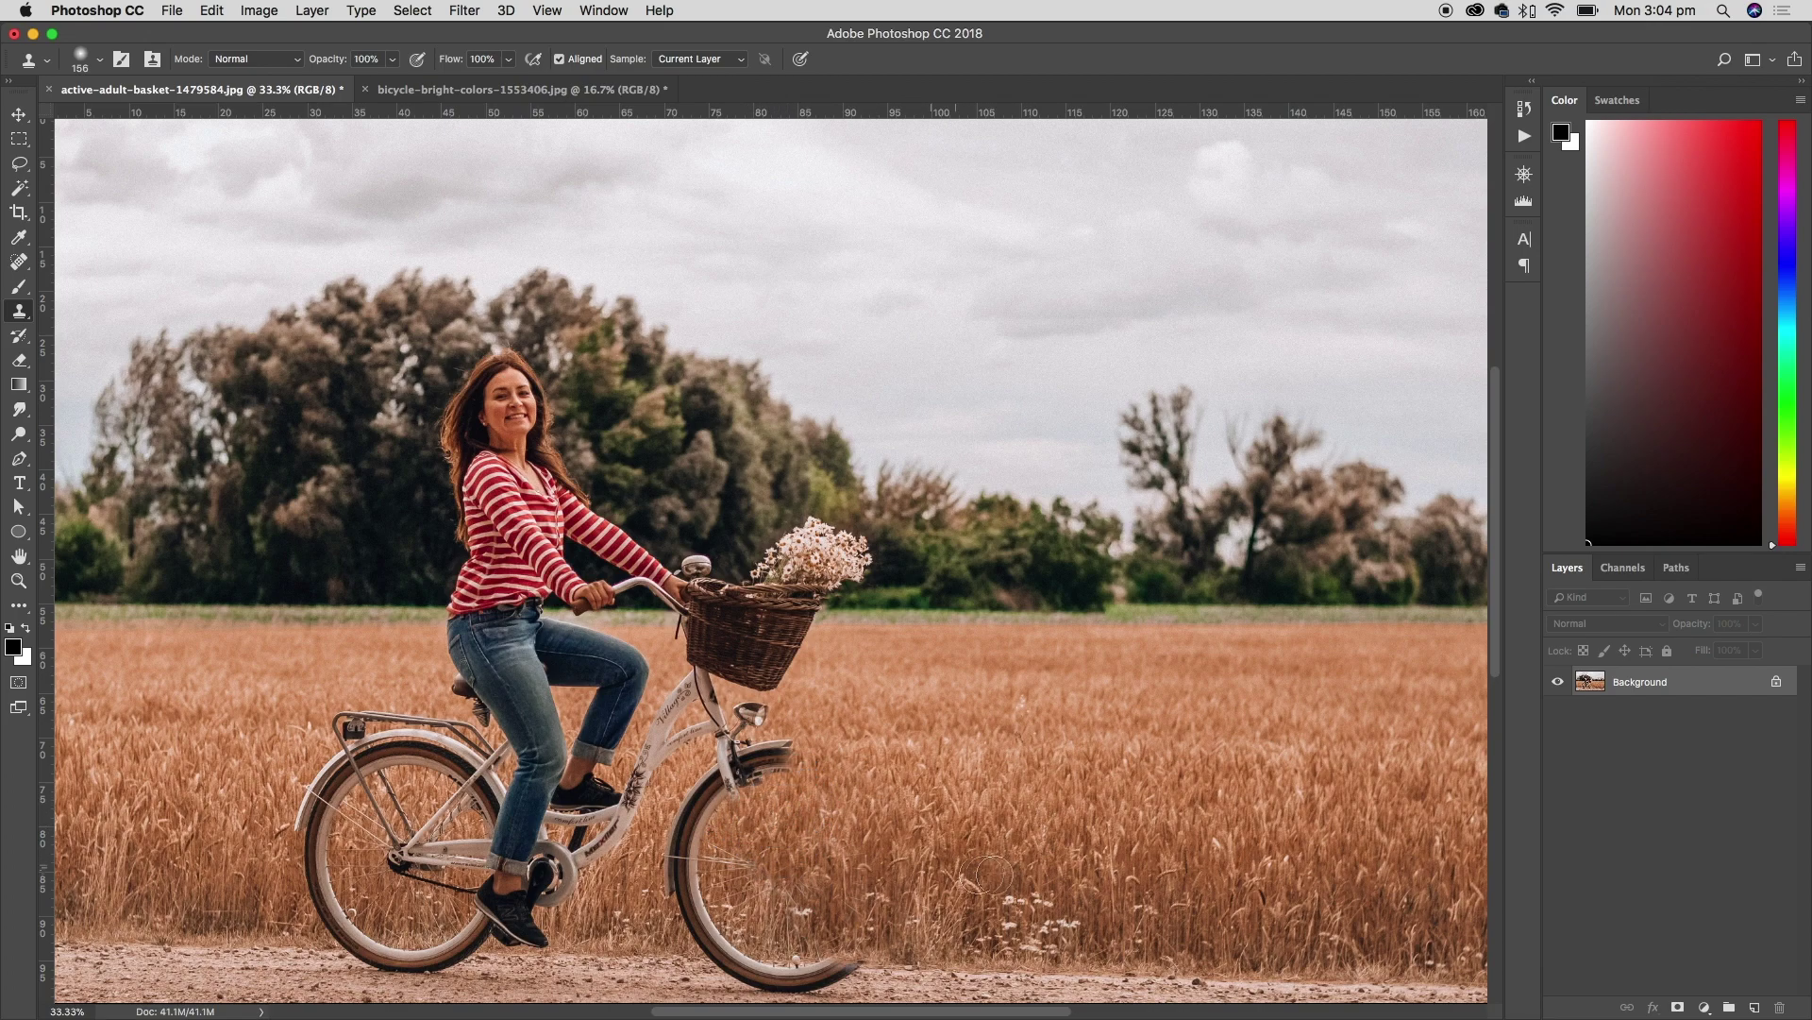
pyautogui.moveTo(793, 772)
pyautogui.mouseDown()
pyautogui.moveTo(715, 796)
pyautogui.moveTo(696, 885)
pyautogui.moveTo(678, 868)
pyautogui.moveTo(711, 799)
pyautogui.moveTo(790, 755)
pyautogui.moveTo(719, 777)
pyautogui.moveTo(693, 810)
pyautogui.moveTo(697, 889)
pyautogui.moveTo(754, 947)
pyautogui.moveTo(855, 953)
pyautogui.moveTo(788, 962)
pyautogui.moveTo(697, 903)
pyautogui.moveTo(728, 951)
pyautogui.moveTo(840, 970)
pyautogui.moveTo(728, 960)
pyautogui.moveTo(699, 917)
pyautogui.moveTo(750, 859)
pyautogui.mouseUp()
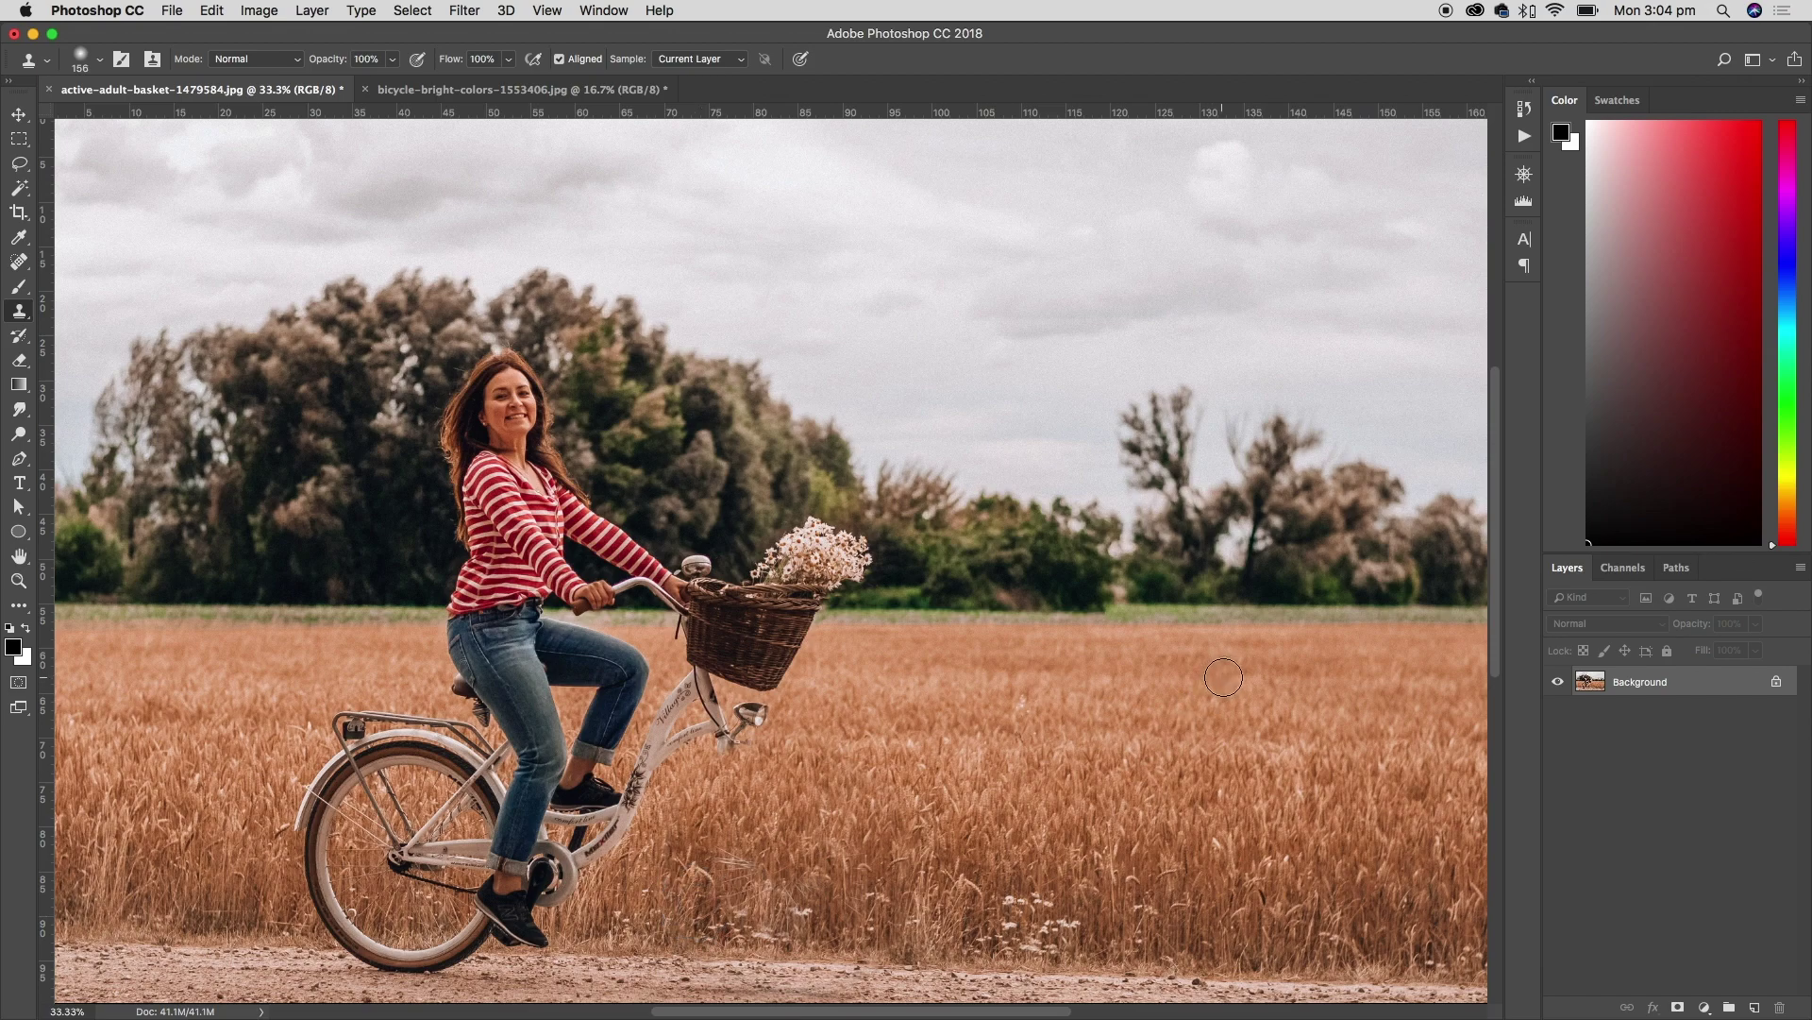
# Sample the woman's face as the clone source and paint a copy of her head into the bicycle basket
pyautogui.click(590, 541)
pyautogui.press('super+z')
pyautogui.keyDown('alt'); pyautogui.click(520, 415); pyautogui.keyUp('alt')
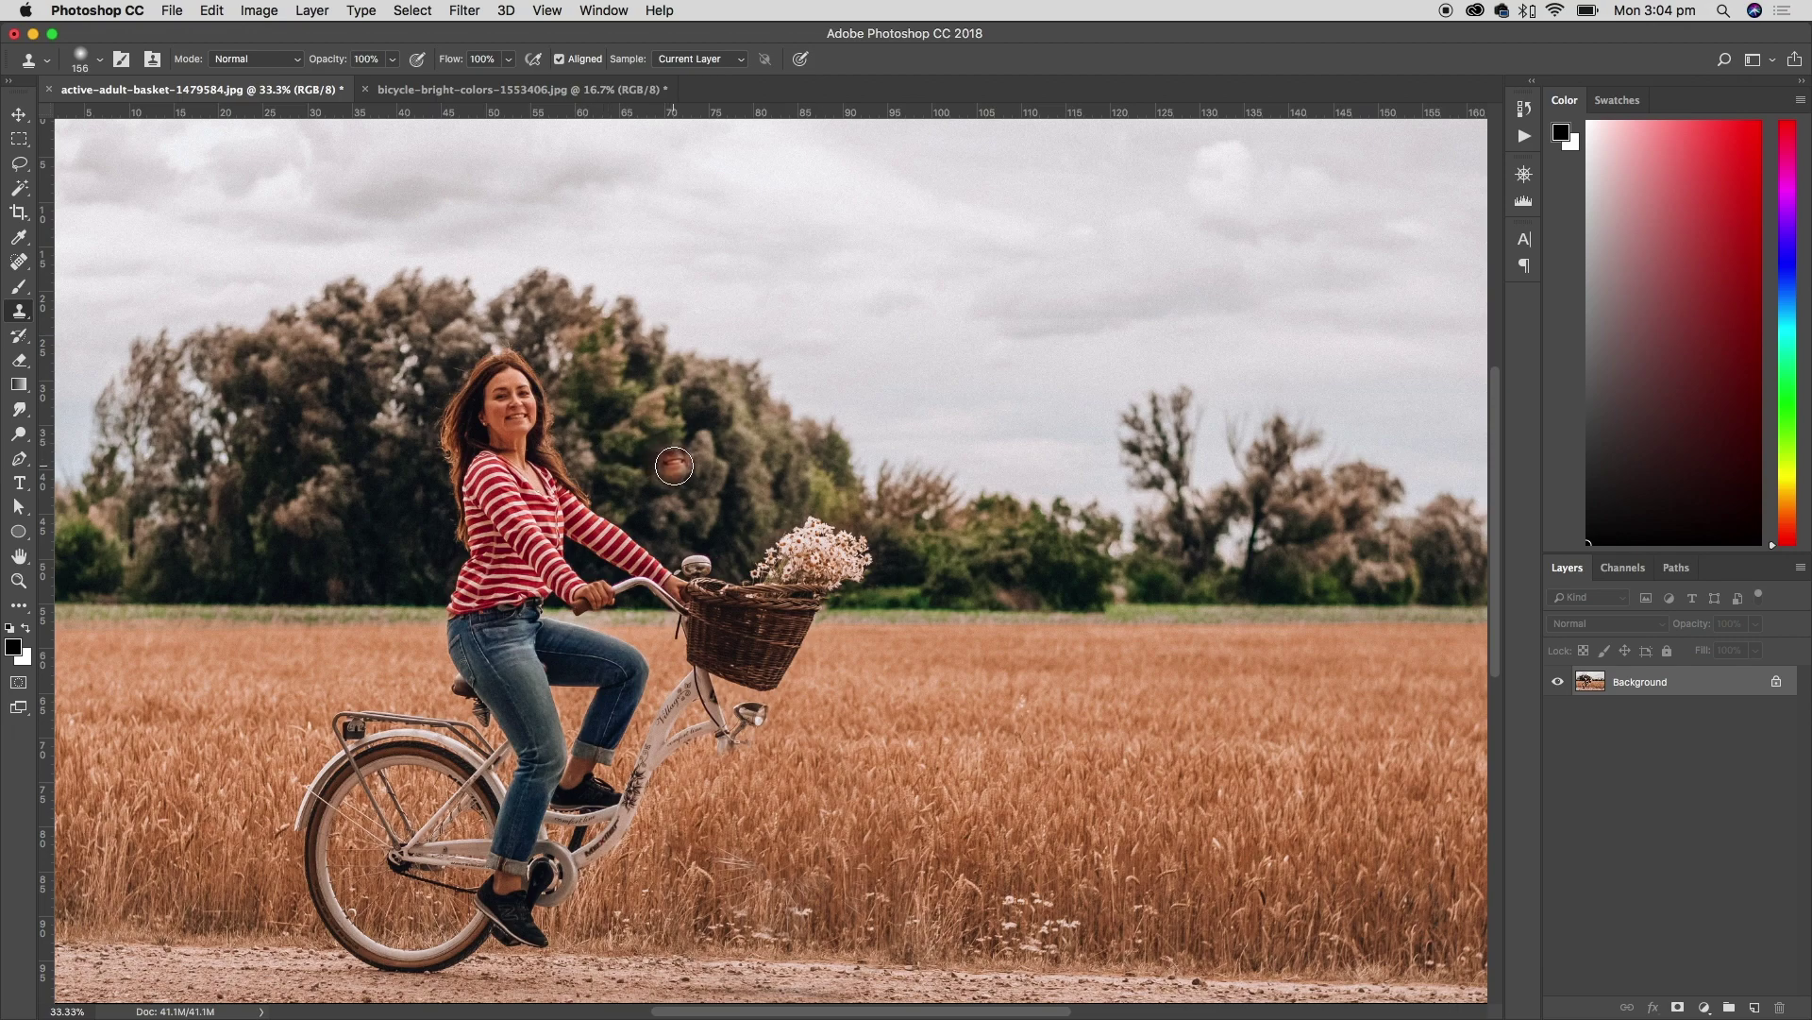
pyautogui.click(753, 464)
pyautogui.press('super+z')
pyautogui.moveTo(783, 563)
pyautogui.mouseDown()
pyautogui.moveTo(778, 530)
pyautogui.moveTo(746, 564)
pyautogui.moveTo(793, 578)
pyautogui.moveTo(773, 521)
pyautogui.moveTo(714, 576)
pyautogui.moveTo(765, 573)
pyautogui.mouseUp()
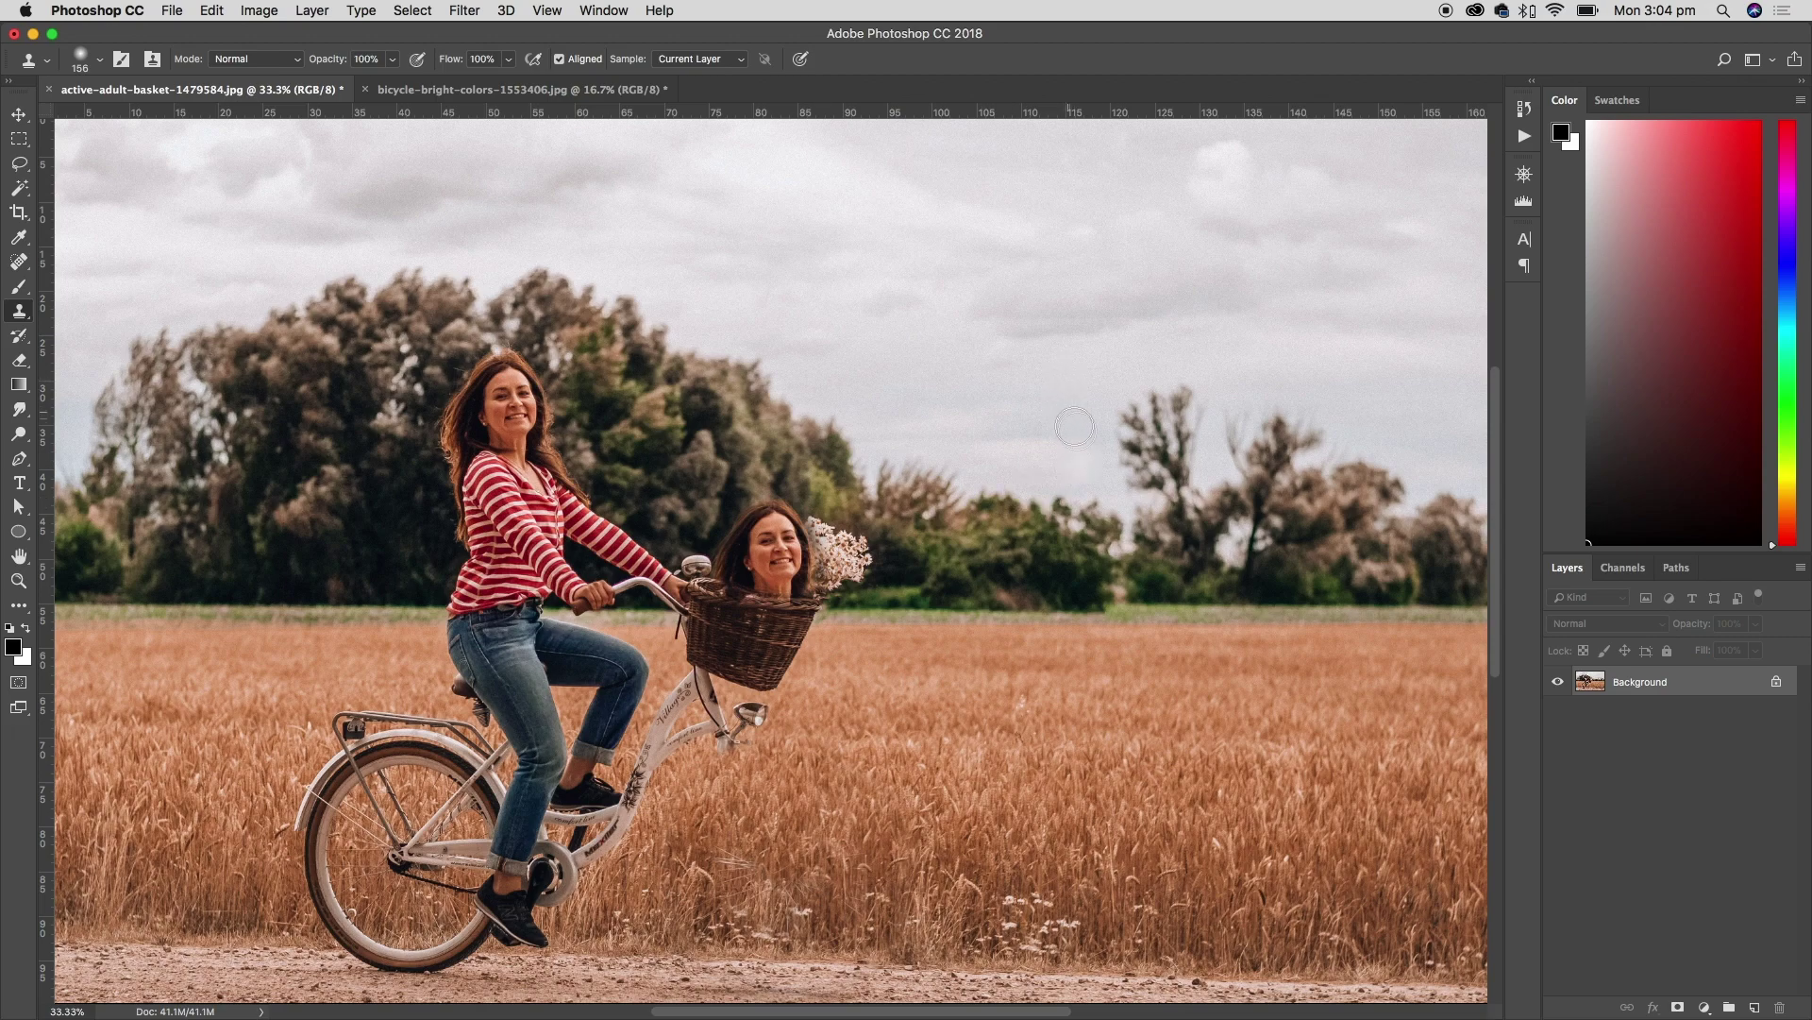
pyautogui.keyDown('alt'); pyautogui.click(1191, 516); pyautogui.keyUp('alt')
pyautogui.moveTo(1001, 590); pyautogui.dragTo(992, 611)
pyautogui.press('super+z')
pyautogui.moveTo(1008, 686); pyautogui.dragTo(1019, 700)
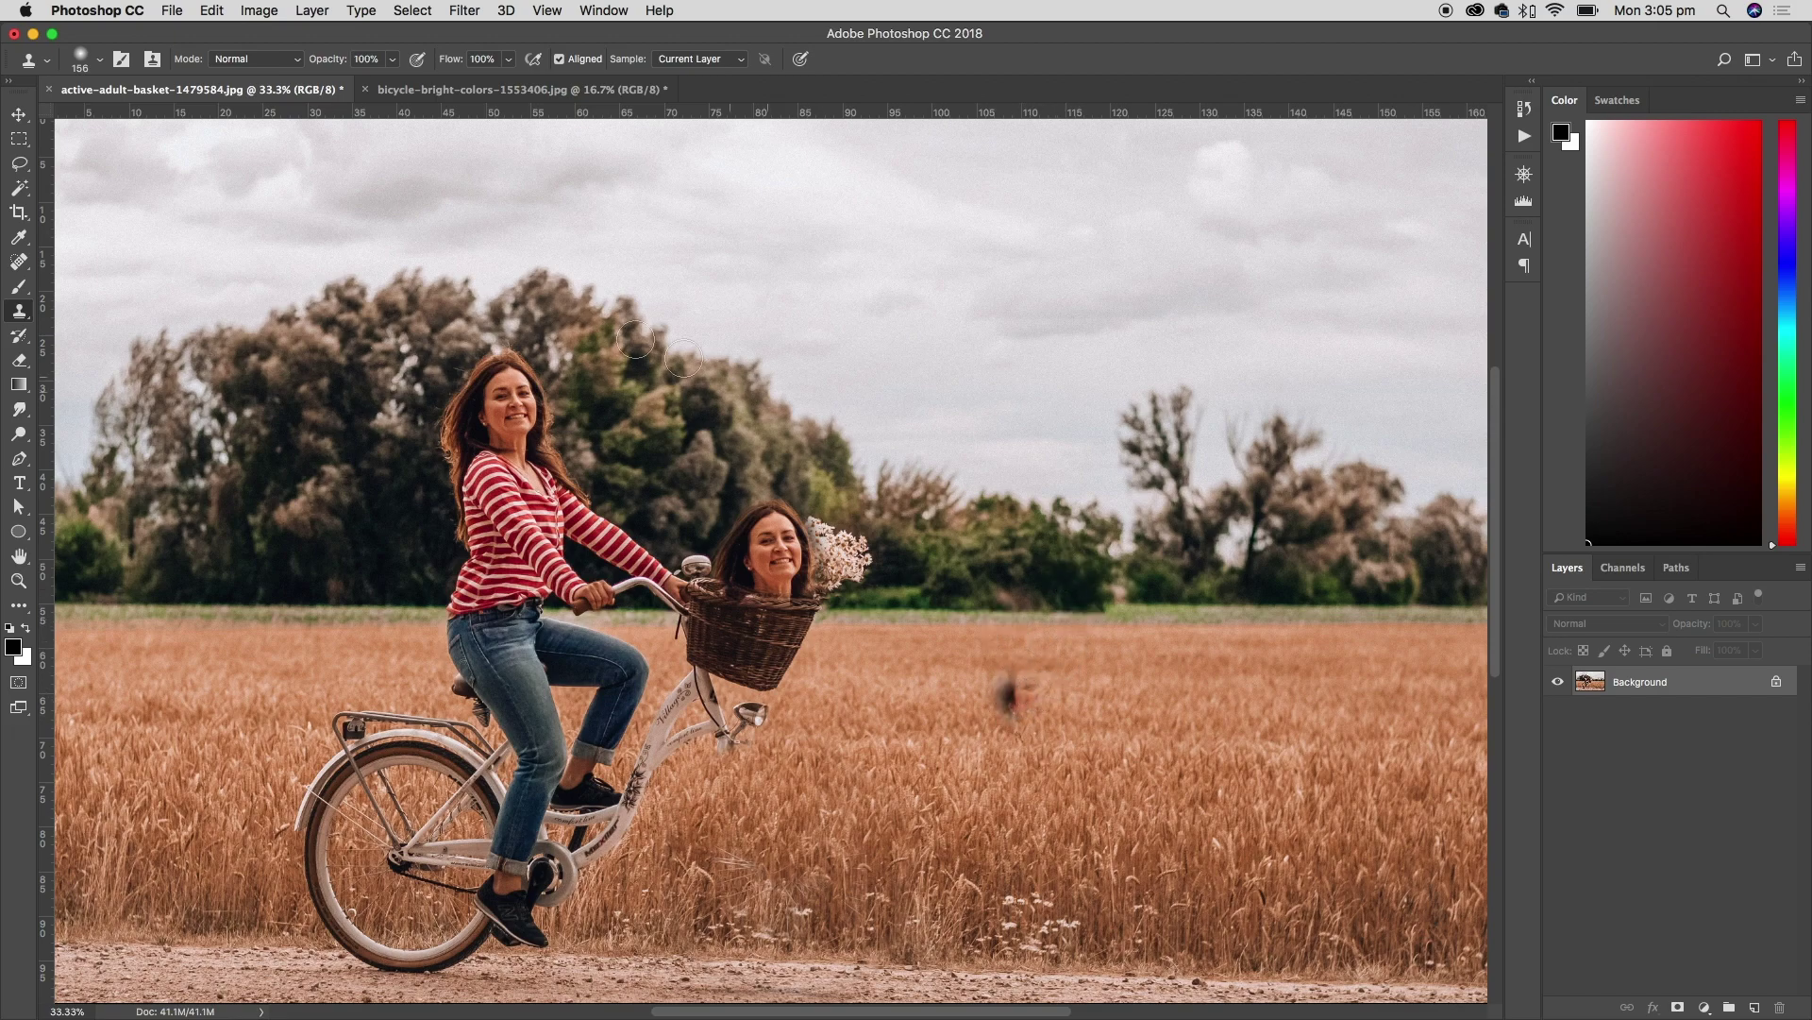
pyautogui.press('super+z')
# Switch to the Spot Healing Brush for the area around the basket flowers
pyautogui.click(26, 262)
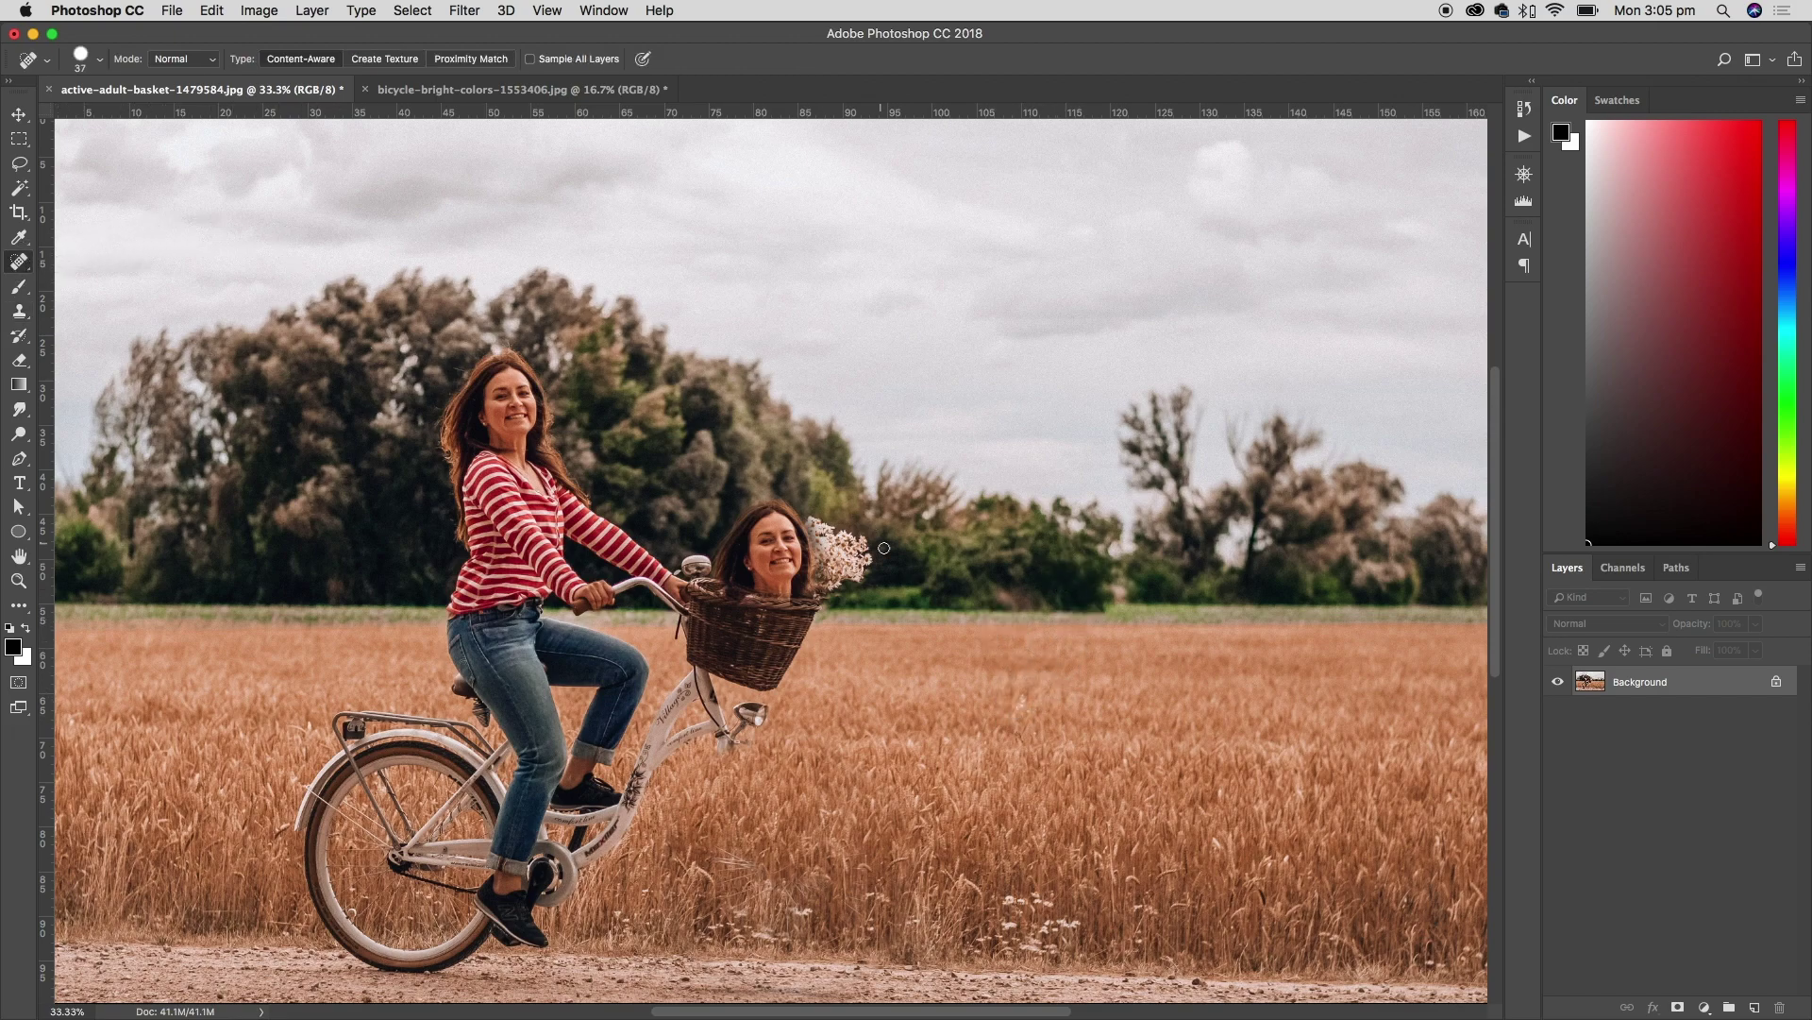